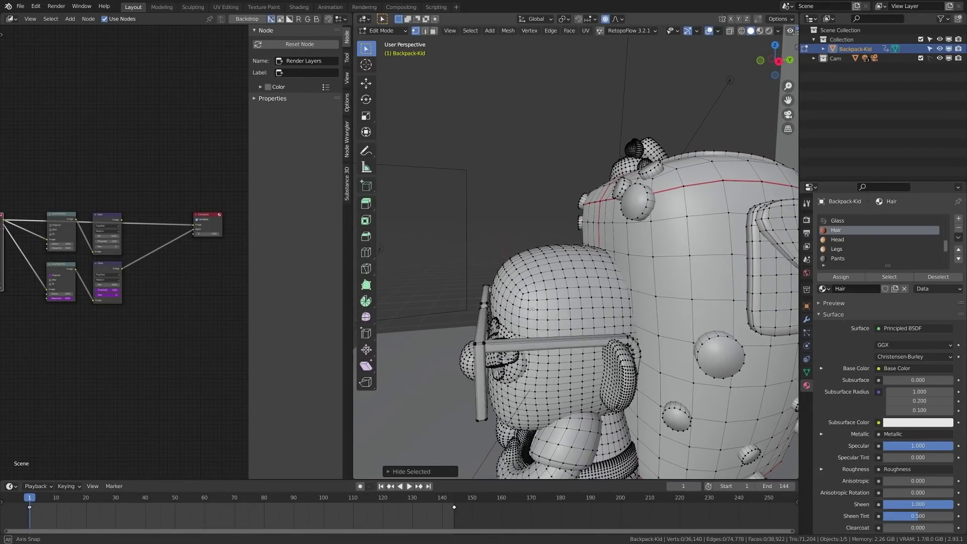
# Switch to face selection and try circle-selecting faces on the top of the head, leaving nothing selected
pyautogui.scroll(-5, 568, 308)
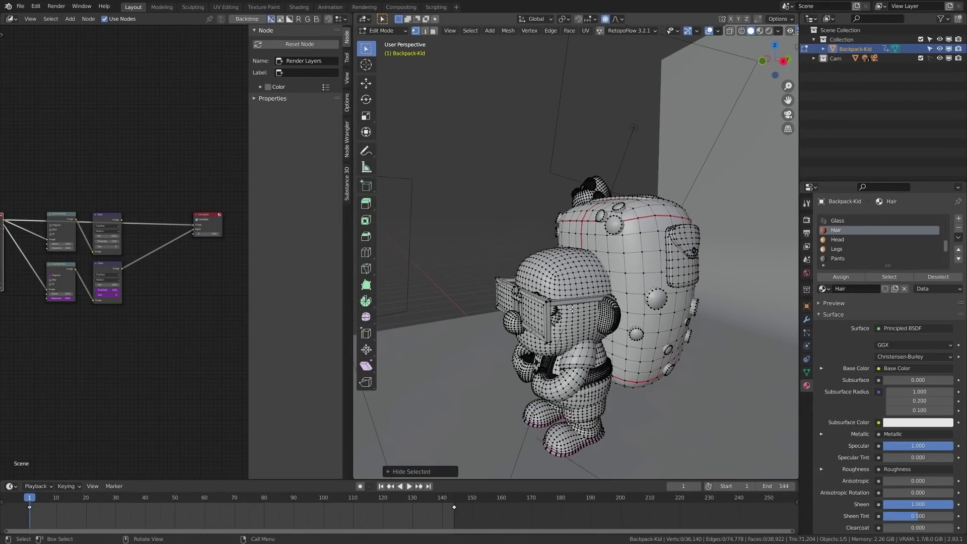
pyautogui.scroll(8, 568, 308)
pyautogui.moveTo(563, 290); pyautogui.dragTo(531, 267, button='middle')
pyautogui.press('c')
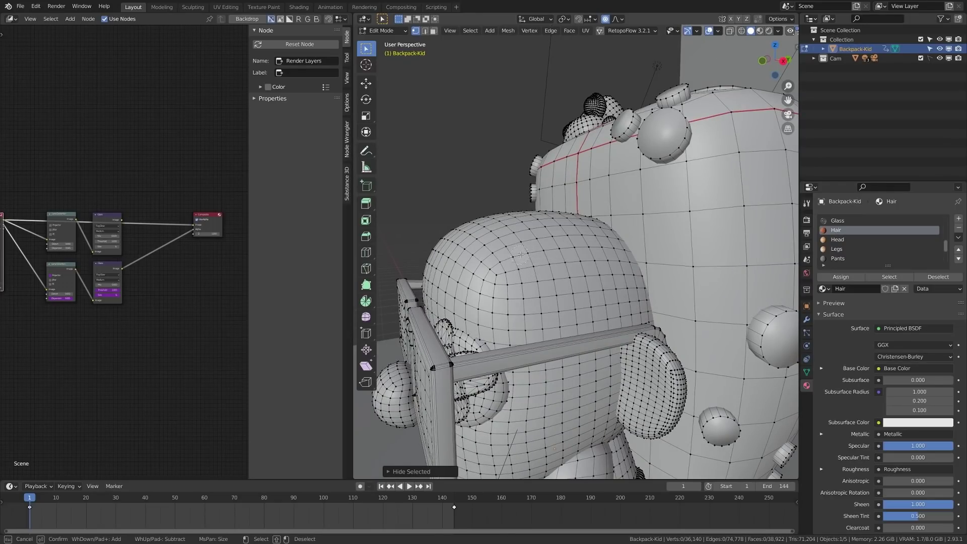
pyautogui.press('3')
pyautogui.moveTo(505, 235)
pyautogui.mouseDown()
pyautogui.moveTo(574, 304)
pyautogui.moveTo(564, 290)
pyautogui.moveTo(538, 304)
pyautogui.mouseUp()
pyautogui.rightClick(538, 304)
pyautogui.moveTo(523, 288); pyautogui.dragTo(571, 275, button='middle')
pyautogui.hotkey('alt', 'a')
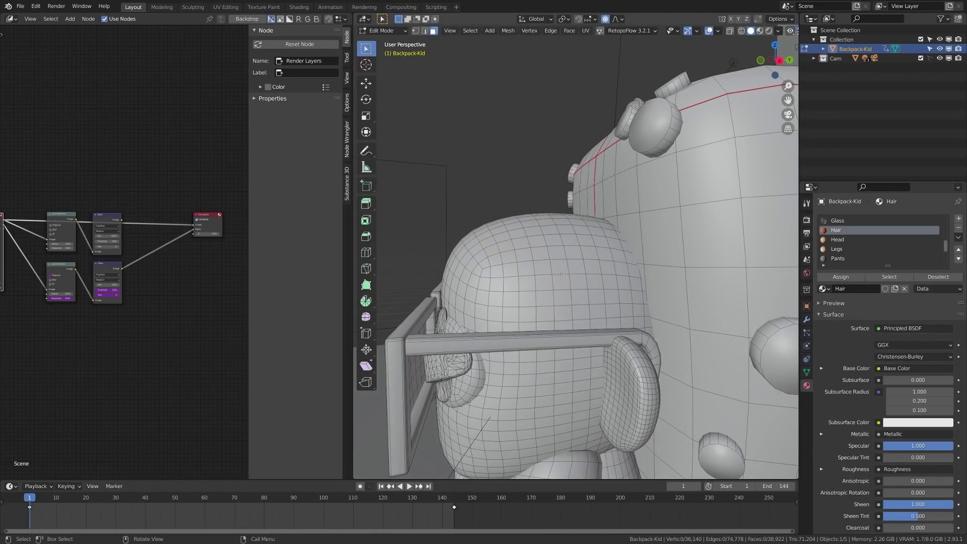
# Reveal the hidden hair spheres on the character's head
pyautogui.moveTo(495, 272); pyautogui.dragTo(576, 291, button='middle')
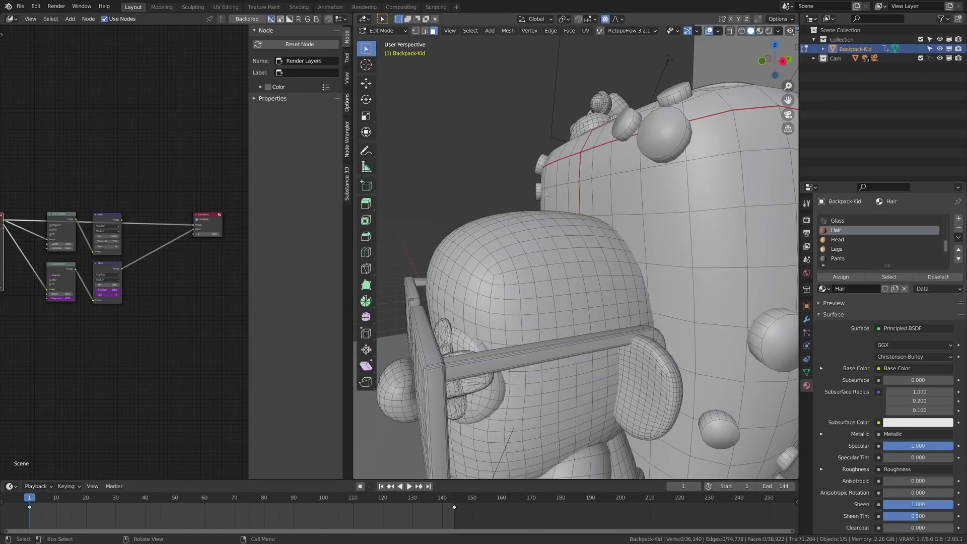
pyautogui.moveTo(446, 243); pyautogui.dragTo(586, 291, button='middle')
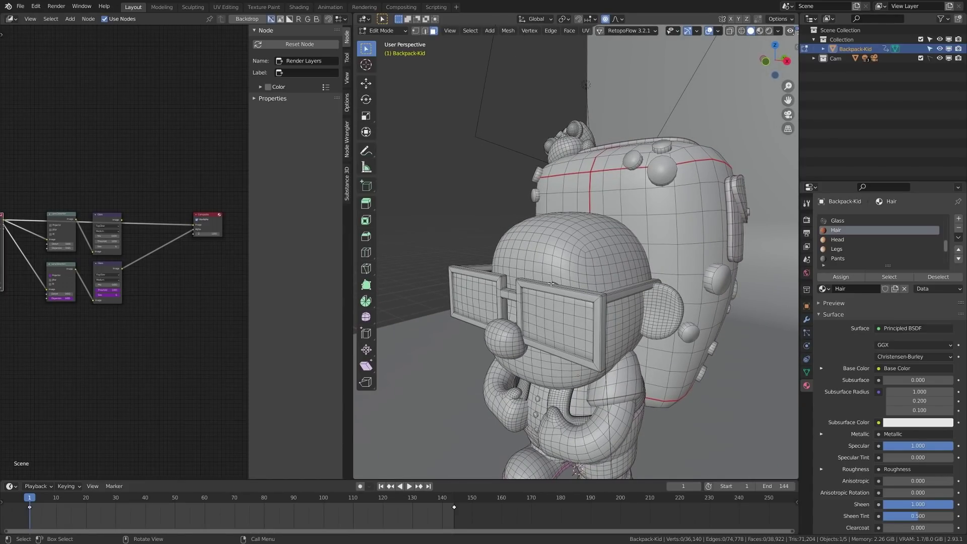
pyautogui.moveTo(668, 290); pyautogui.dragTo(570, 277, button='middle')
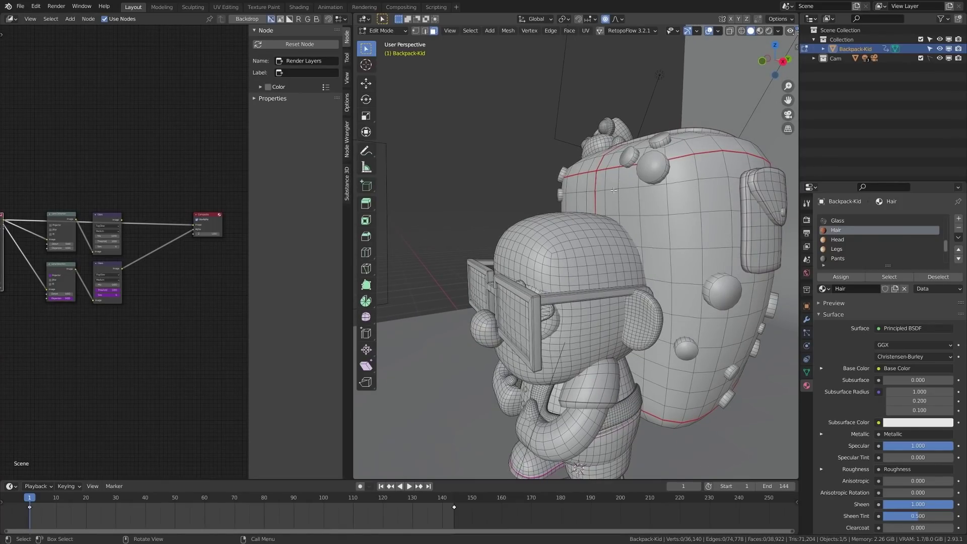
pyautogui.scroll(2, 614, 190)
pyautogui.moveTo(542, 271); pyautogui.dragTo(756, 294, button='middle')
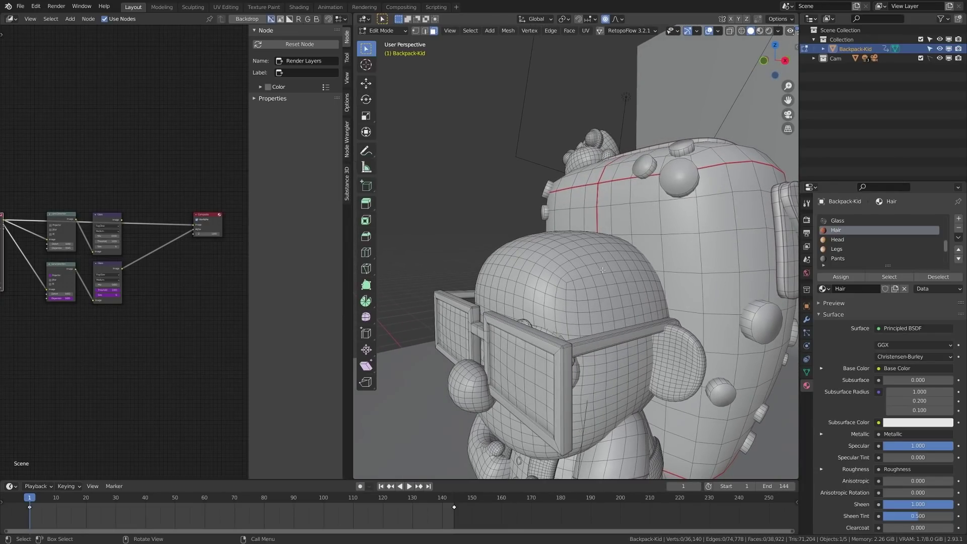
pyautogui.hotkey('alt', 'h')
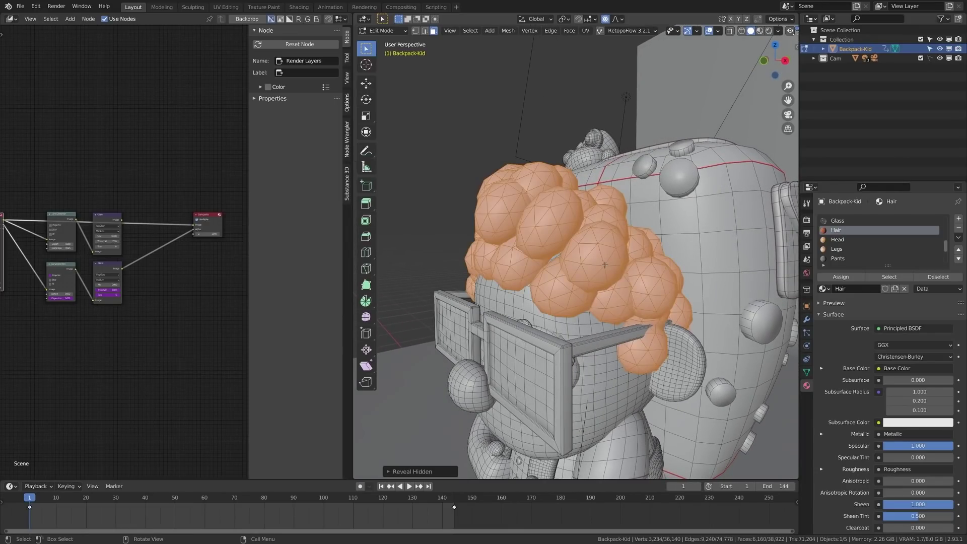
# Show the character from directly above in wireframe shading
pyautogui.moveTo(605, 265)
pyautogui.mouseDown(button='middle')
pyautogui.moveTo(599, 271)
pyautogui.moveTo(622, 270)
pyautogui.mouseUp(button='middle')
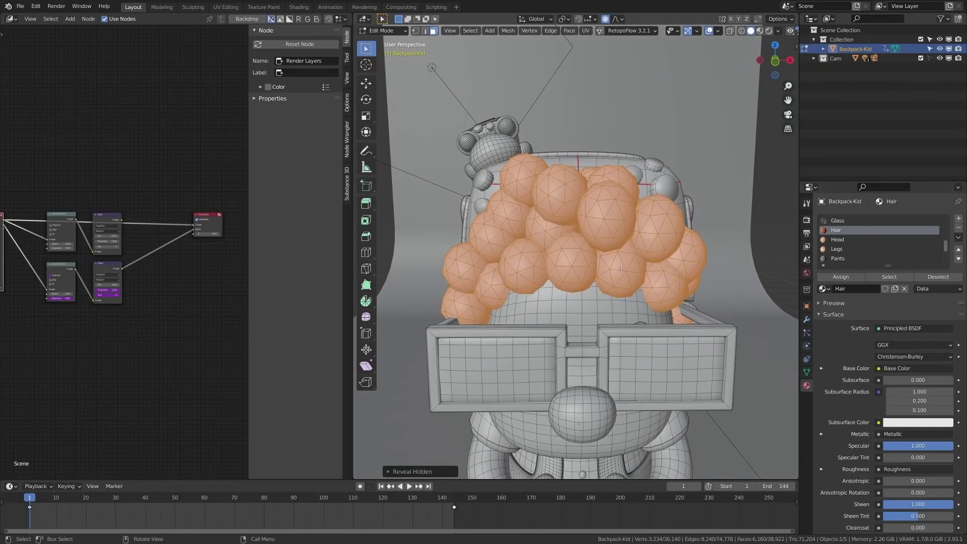
pyautogui.scroll(2, 576, 275)
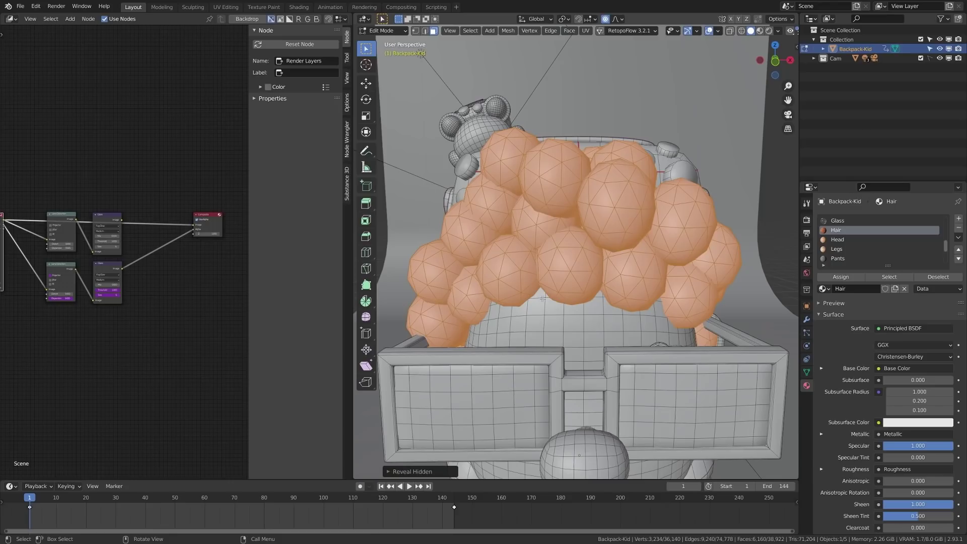
pyautogui.scroll(-2, 575, 293)
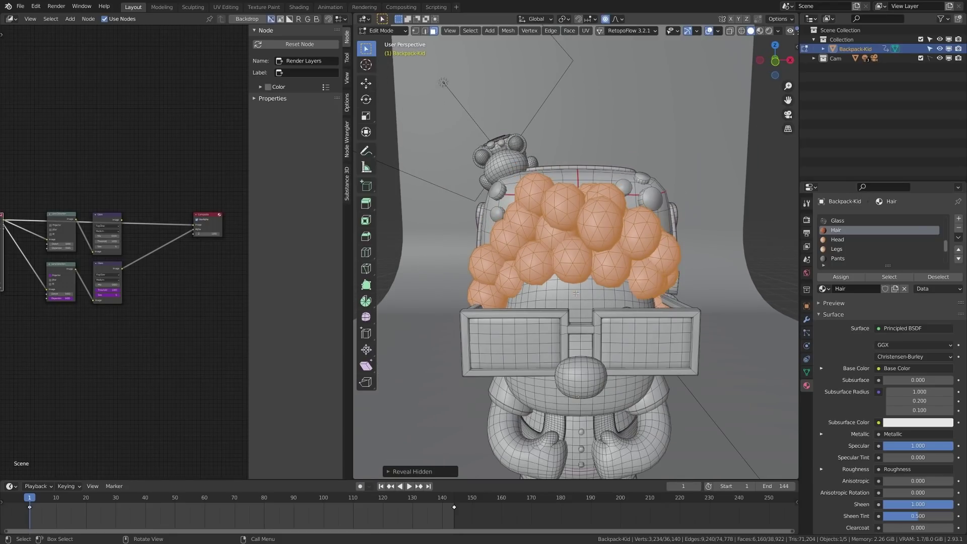
pyautogui.scroll(-2, 576, 293)
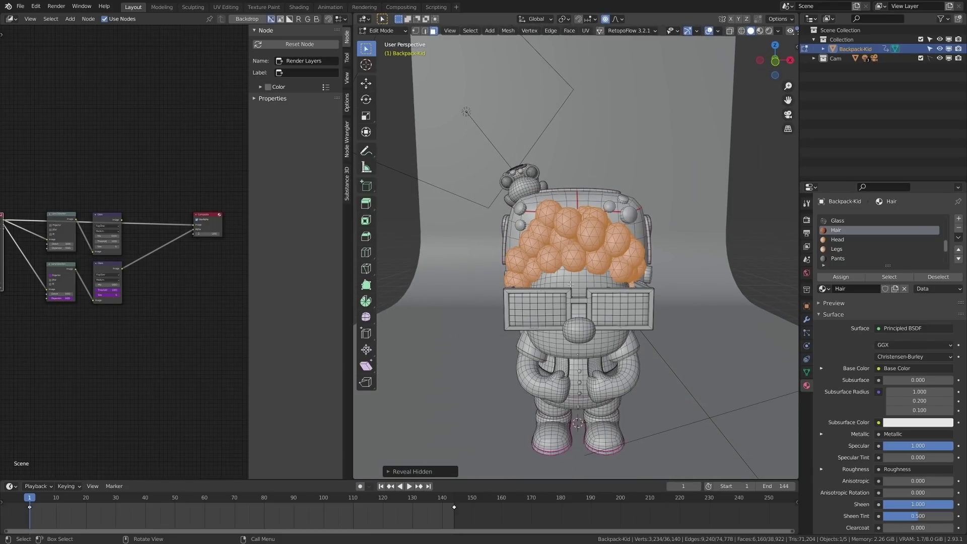
pyautogui.press('KP_1')
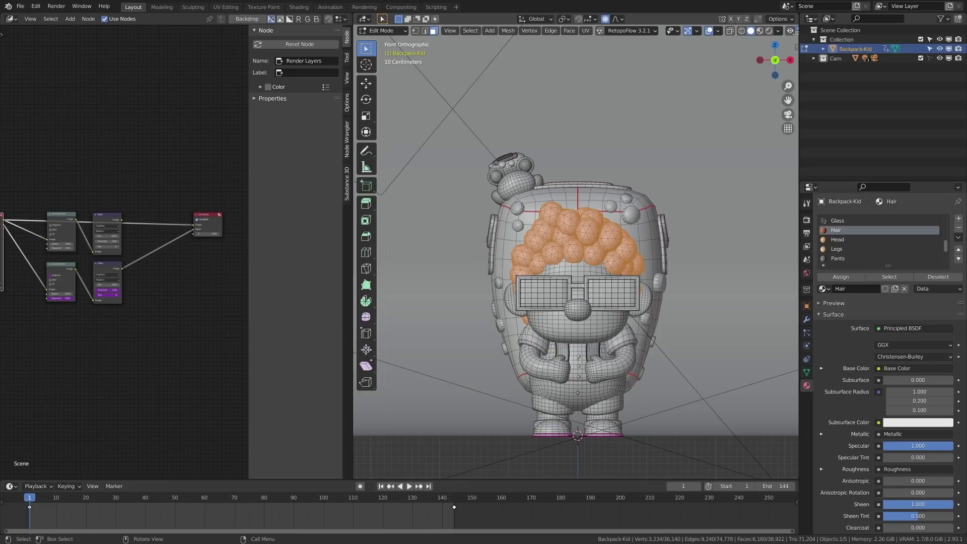
pyautogui.press('KP_7')
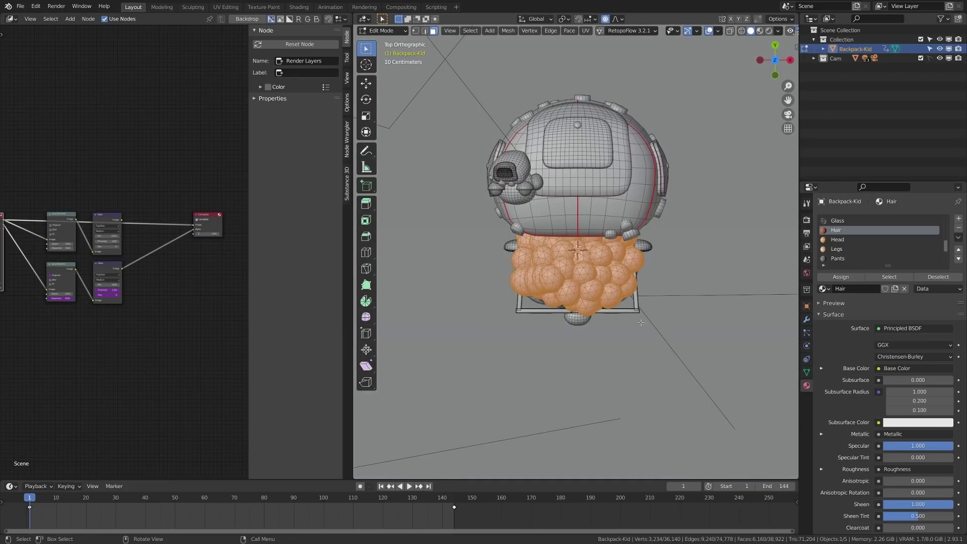
pyautogui.scroll(2, 644, 324)
pyautogui.press('z')
pyautogui.click(541, 307)
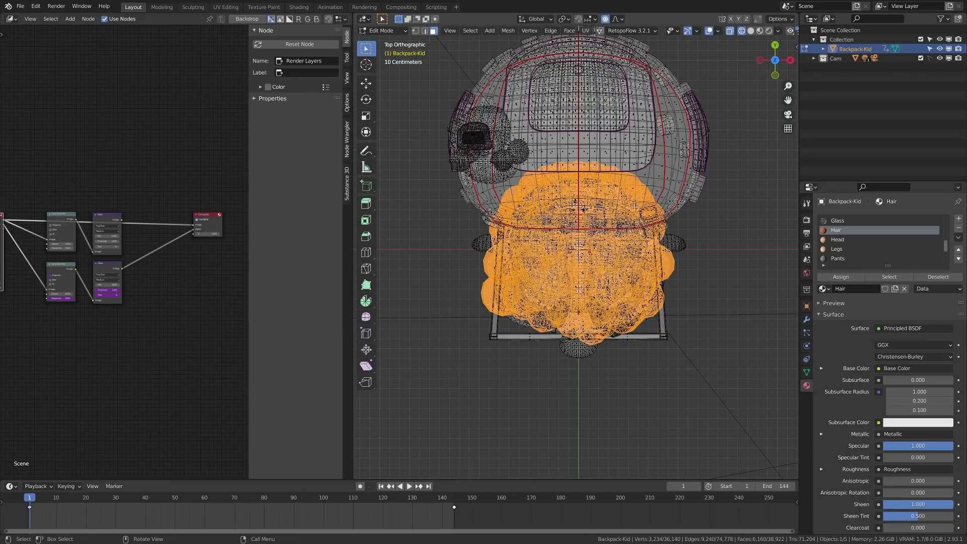
# Circle-deselect the rear part of the hair so only the front spheres remain selected, and return to solid shading
pyautogui.press('c')
pyautogui.moveTo(578, 208)
pyautogui.mouseDown(button='middle')
pyautogui.moveTo(554, 181)
pyautogui.moveTo(498, 242)
pyautogui.moveTo(569, 241)
pyautogui.moveTo(598, 233)
pyautogui.moveTo(635, 202)
pyautogui.moveTo(655, 226)
pyautogui.mouseUp(button='middle')
pyautogui.press('Escape')
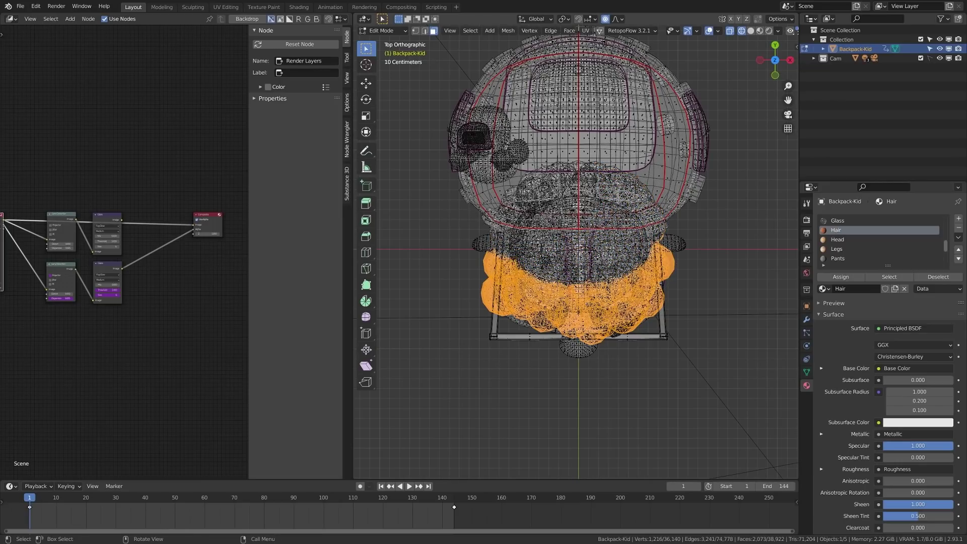
pyautogui.moveTo(657, 285)
pyautogui.mouseDown(button='middle')
pyautogui.moveTo(630, 256)
pyautogui.moveTo(597, 291)
pyautogui.moveTo(527, 279)
pyautogui.moveTo(642, 283)
pyautogui.moveTo(594, 283)
pyautogui.moveTo(610, 281)
pyautogui.moveTo(636, 313)
pyautogui.moveTo(670, 311)
pyautogui.moveTo(639, 309)
pyautogui.mouseUp(button='middle')
pyautogui.press('z')
pyautogui.click(661, 288)
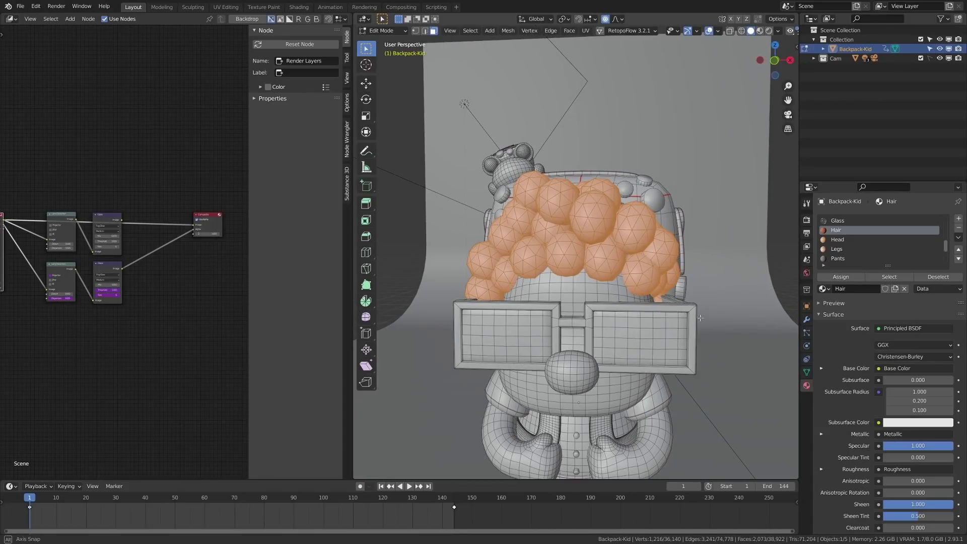
# Create a vertex group named Hair and assign the selected front hair spheres to it
pyautogui.moveTo(655, 302); pyautogui.dragTo(509, 204, button='middle')
pyautogui.moveTo(570, 297); pyautogui.dragTo(510, 289, button='middle')
pyautogui.moveTo(614, 271); pyautogui.dragTo(556, 219, button='middle')
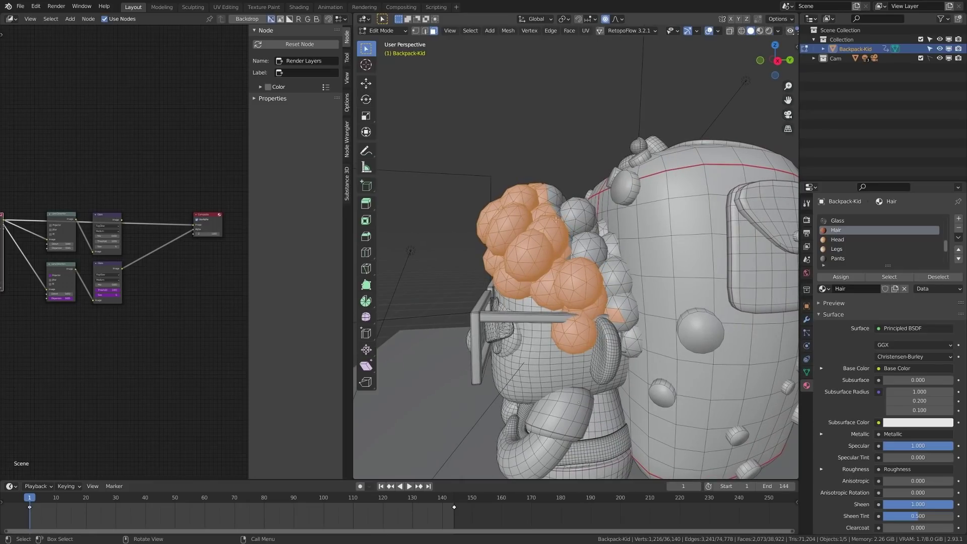
pyautogui.moveTo(534, 282); pyautogui.dragTo(497, 287, button='middle')
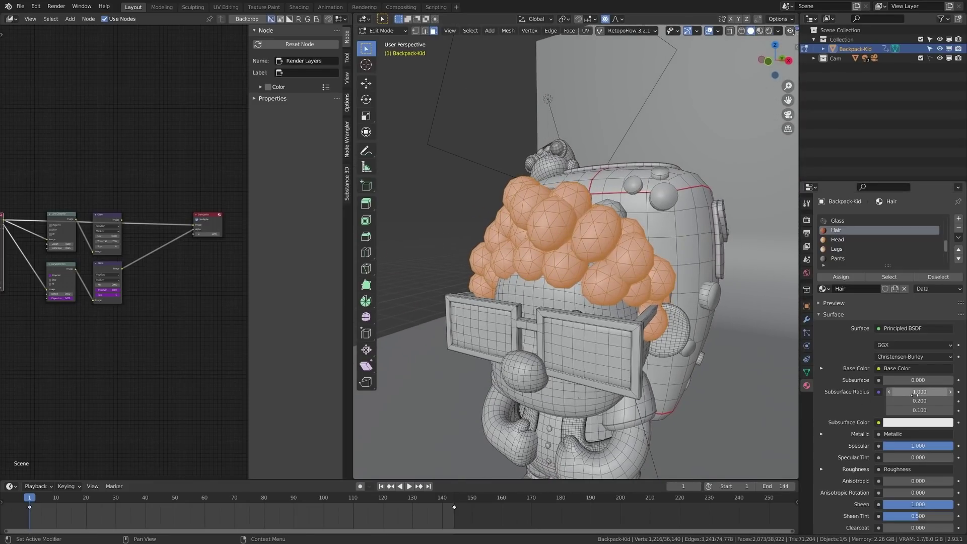
pyautogui.click(807, 373)
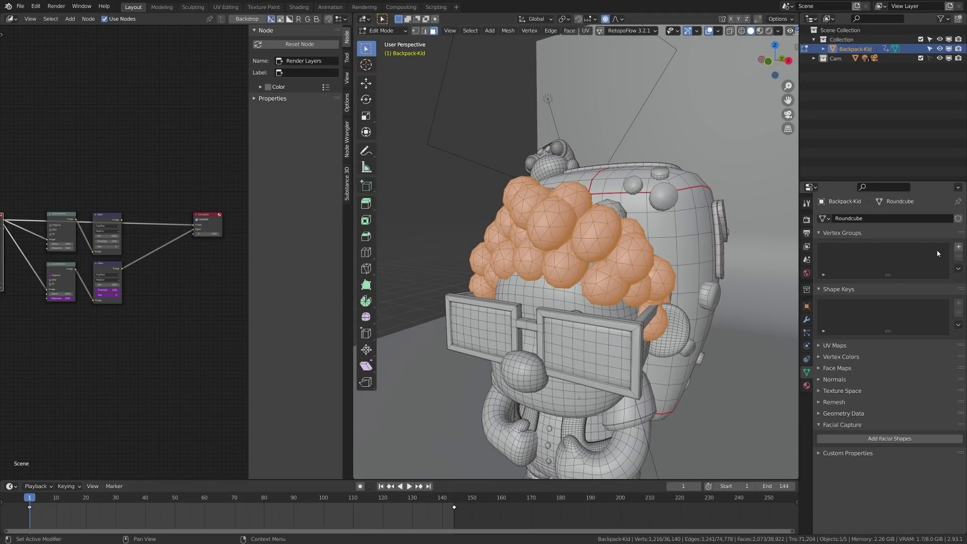
pyautogui.click(959, 246)
pyautogui.doubleClick(846, 249)
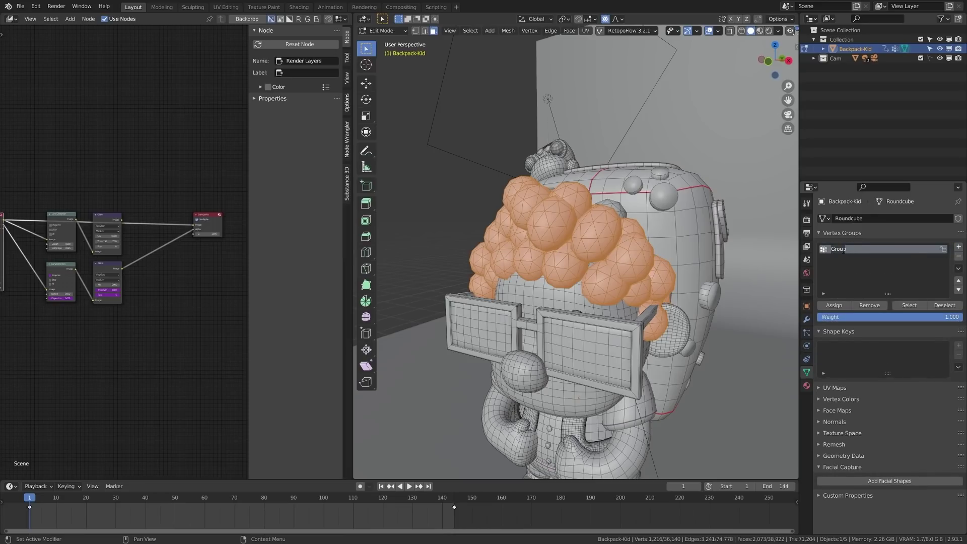
pyautogui.write('Hair')
pyautogui.press('Return')
# Check the Hair vertex group's coverage in Weight Paint mode and return to Object Mode
pyautogui.hotkey('ctrl', 'Tab')
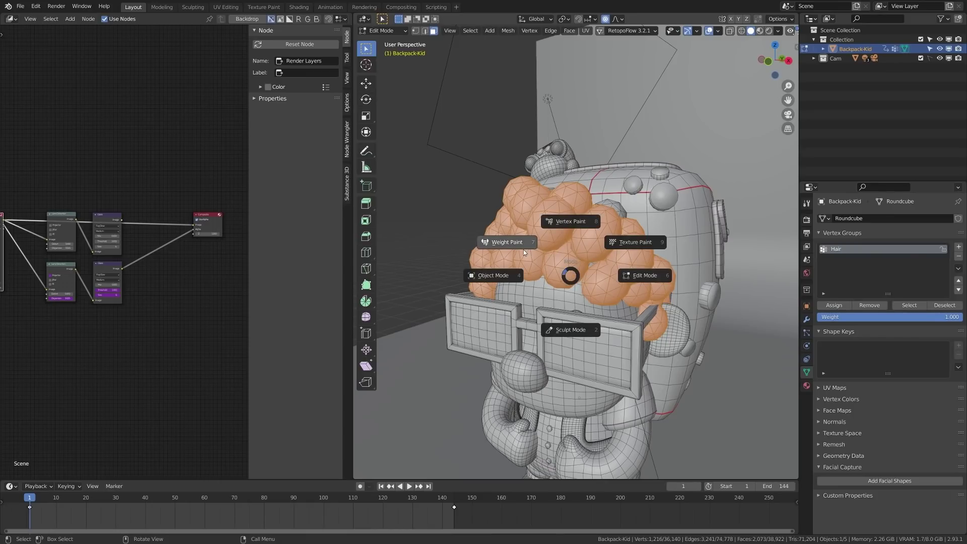
pyautogui.click(559, 270)
pyautogui.moveTo(543, 276); pyautogui.dragTo(664, 234, button='middle')
pyautogui.moveTo(654, 275); pyautogui.dragTo(556, 260, button='middle')
pyautogui.hotkey('ctrl', 'Tab')
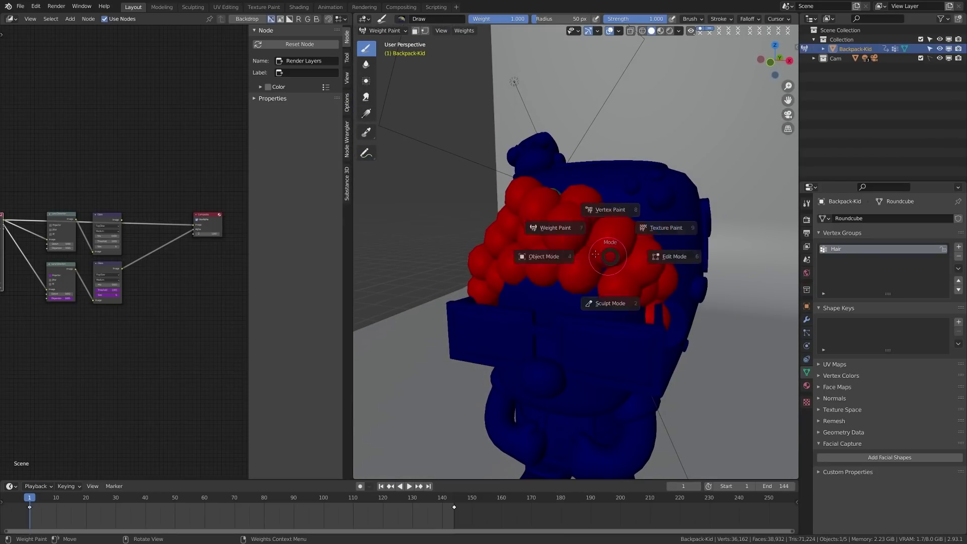
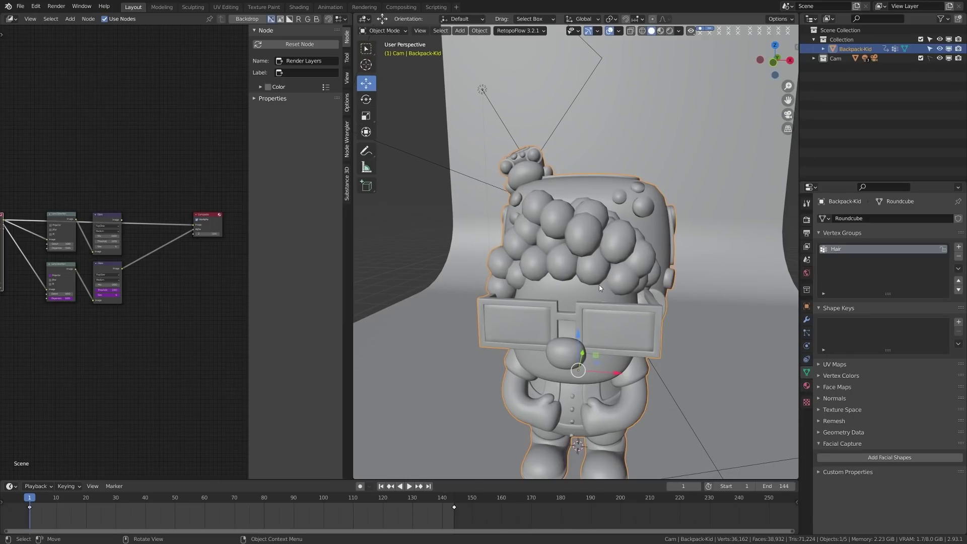
# Show the character in front view, extend the 3D viewport over the node editor's area and reselect the character
pyautogui.press('KP_1')
pyautogui.scroll(4, 594, 283)
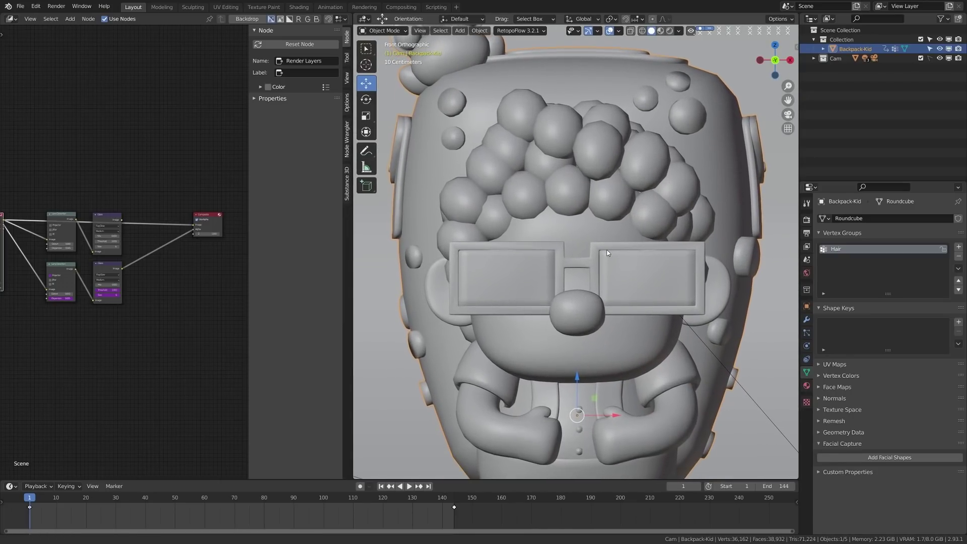
pyautogui.scroll(-1, 603, 277)
pyautogui.hotkey('shift', 'F3')
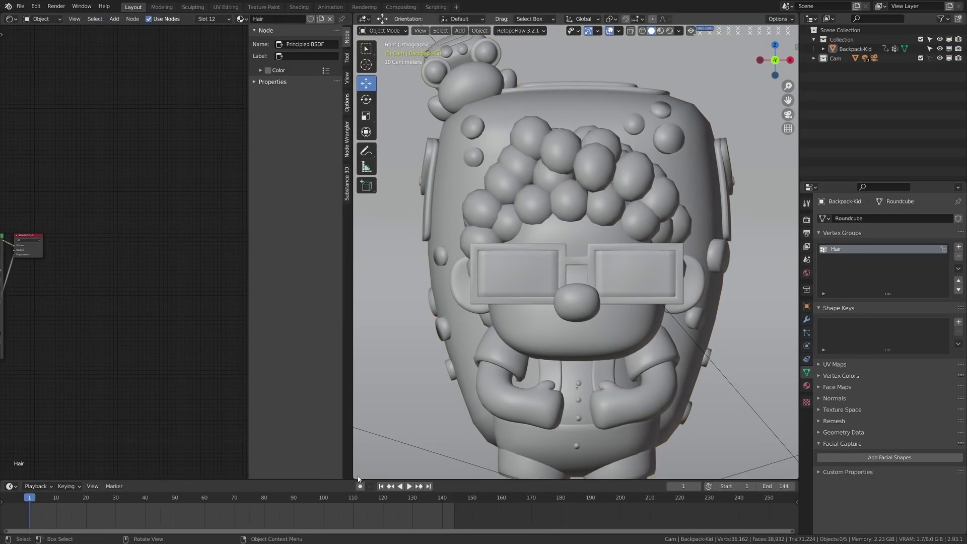
pyautogui.hotkey('alt', 'a')
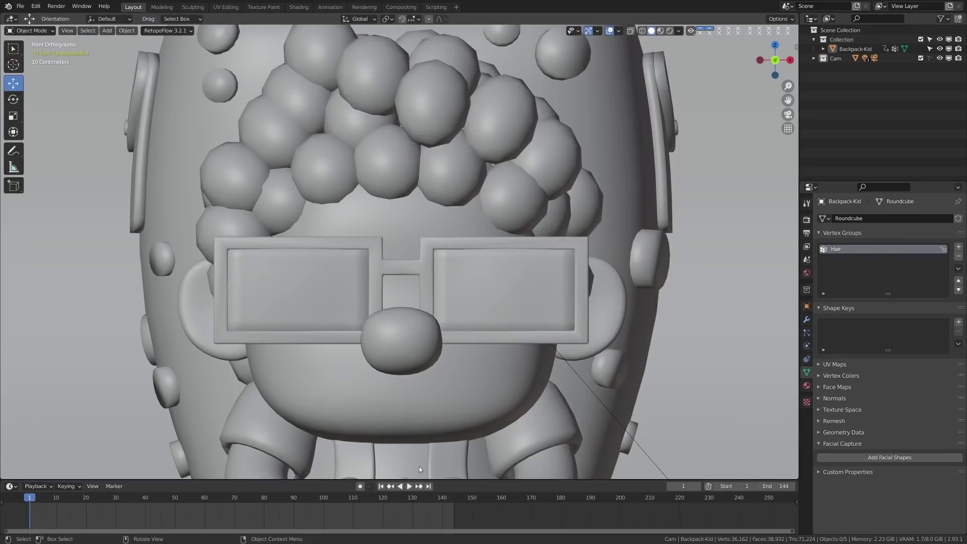
pyautogui.scroll(-3, 424, 258)
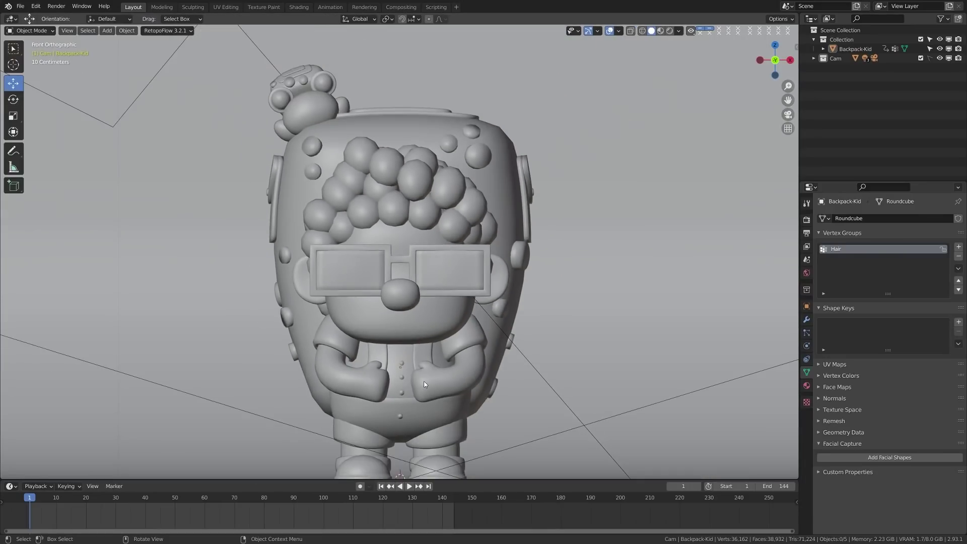
pyautogui.click(424, 258)
pyautogui.scroll(-3, 467, 320)
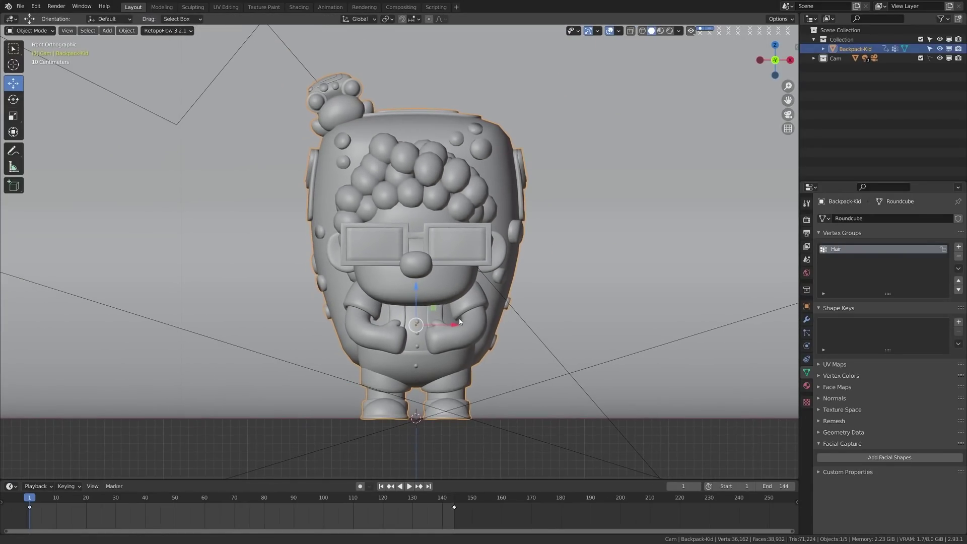
# Add a particle system to Backpack-Kid and name both the system and its settings Hair
pyautogui.click(806, 333)
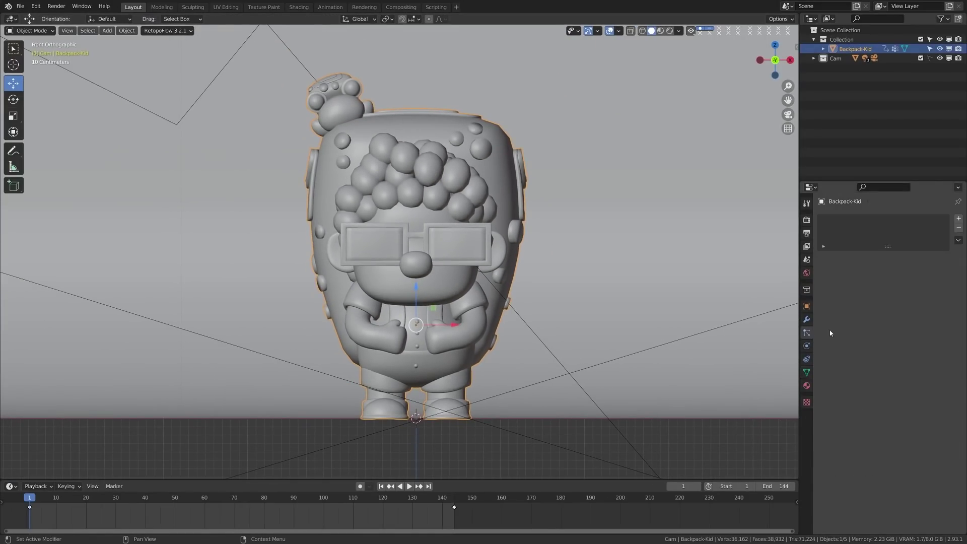
pyautogui.click(959, 219)
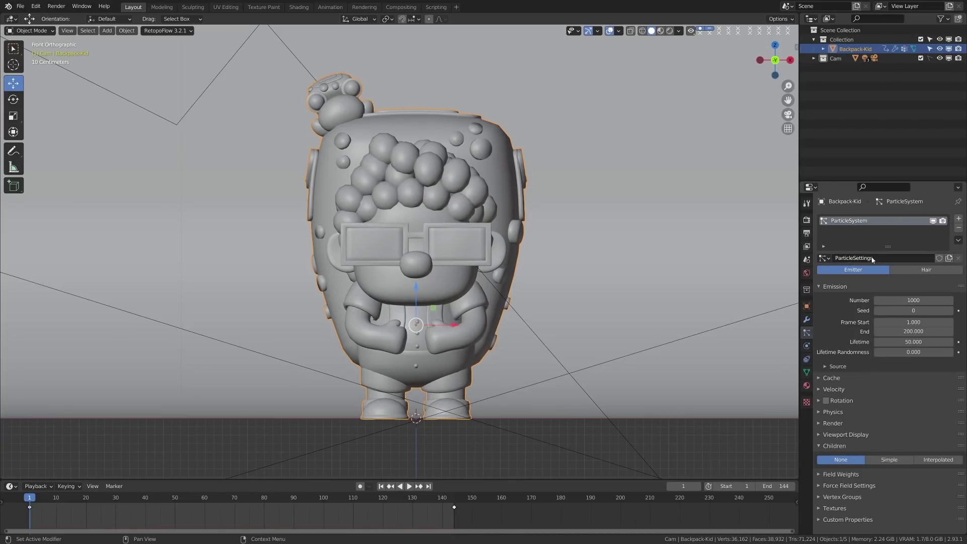
pyautogui.click(881, 257)
pyautogui.write('Hair')
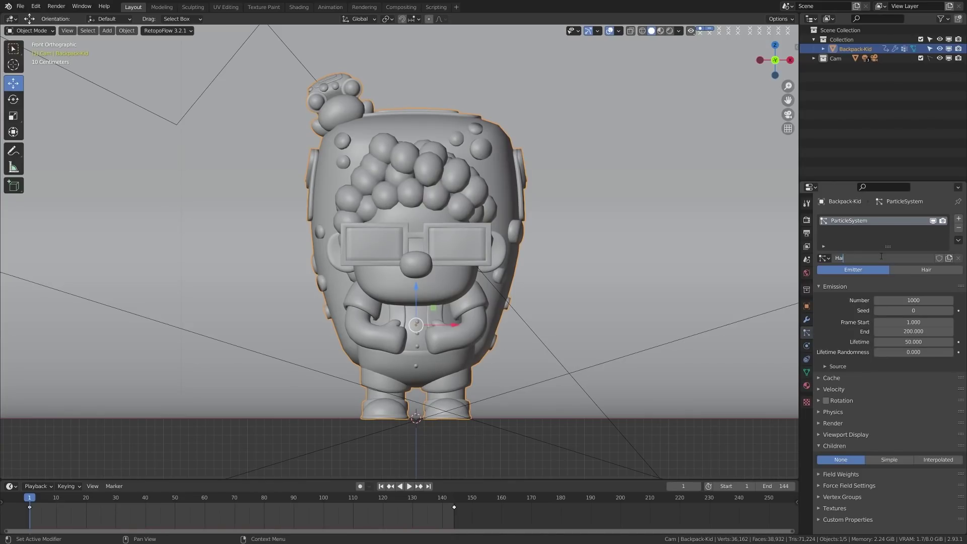
pyautogui.press('Return')
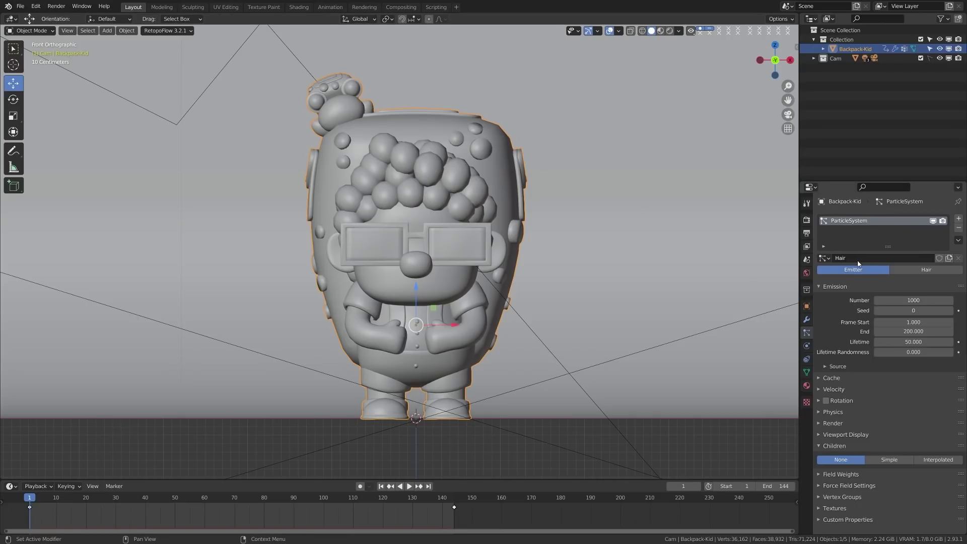
pyautogui.doubleClick(840, 222)
pyautogui.write('Hair')
pyautogui.press('Return')
# Save the file and set the particle system's type to Hair
pyautogui.hotkey('ctrl', 's')
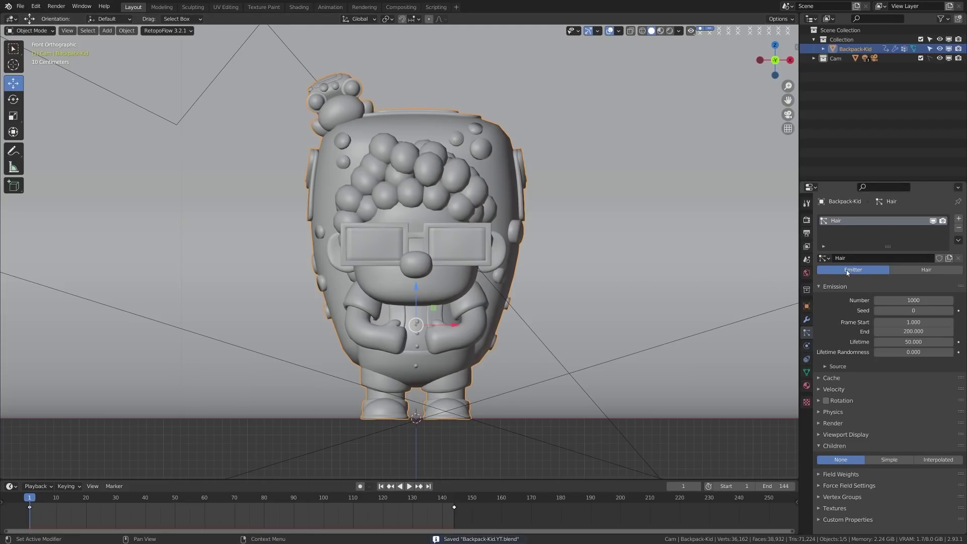
pyautogui.click(912, 273)
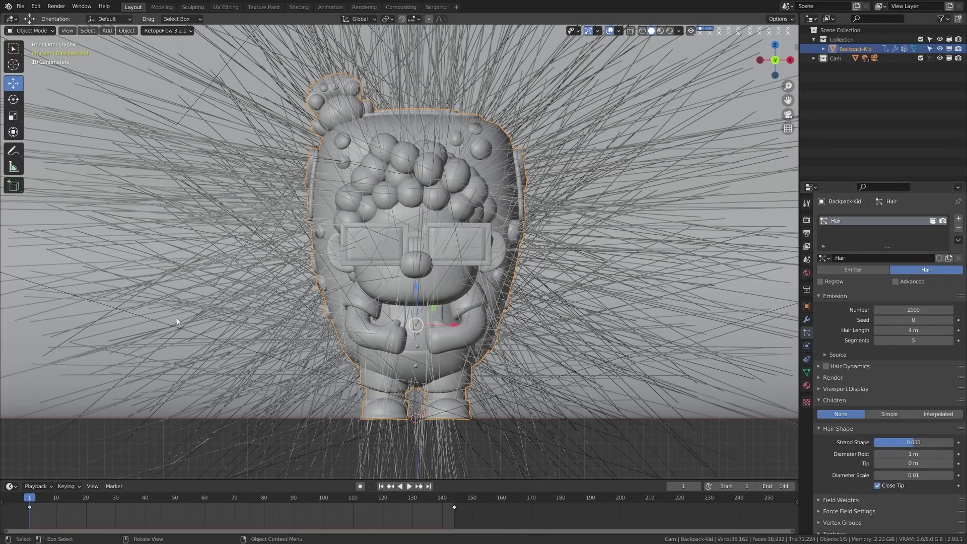
# Assign the Hair vertex group as the density group of the Hair particle system and check the hair placement
pyautogui.scroll(-5, 332, 156)
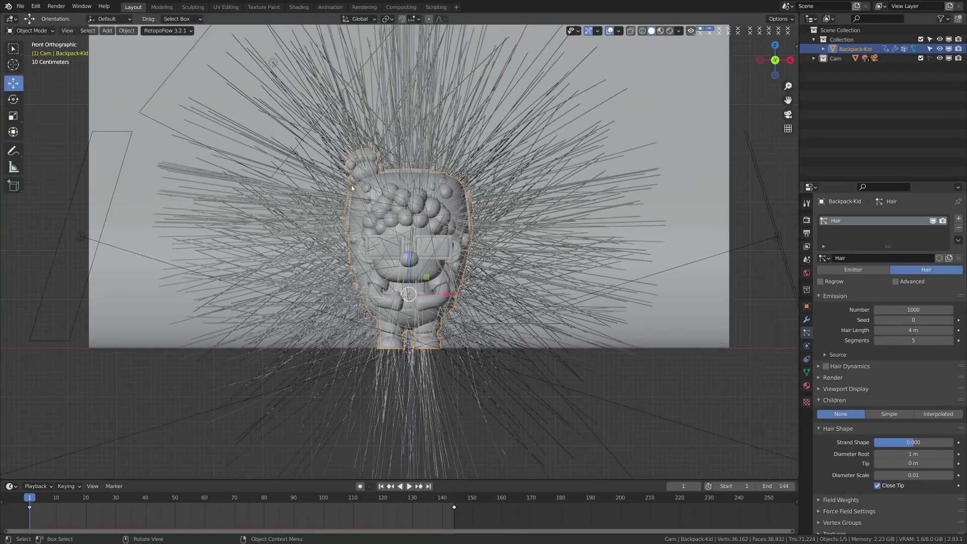
pyautogui.scroll(3, 408, 205)
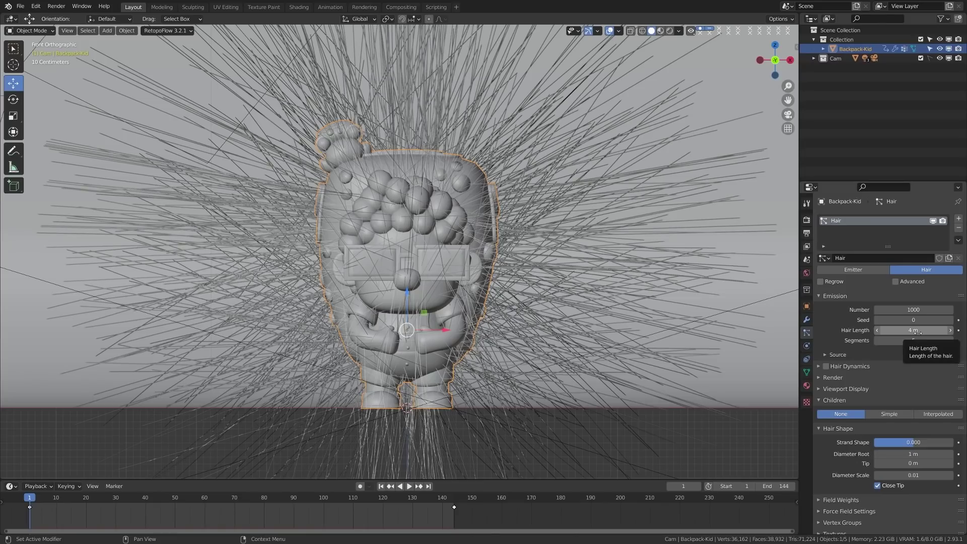
pyautogui.scroll(-1, 631, 379)
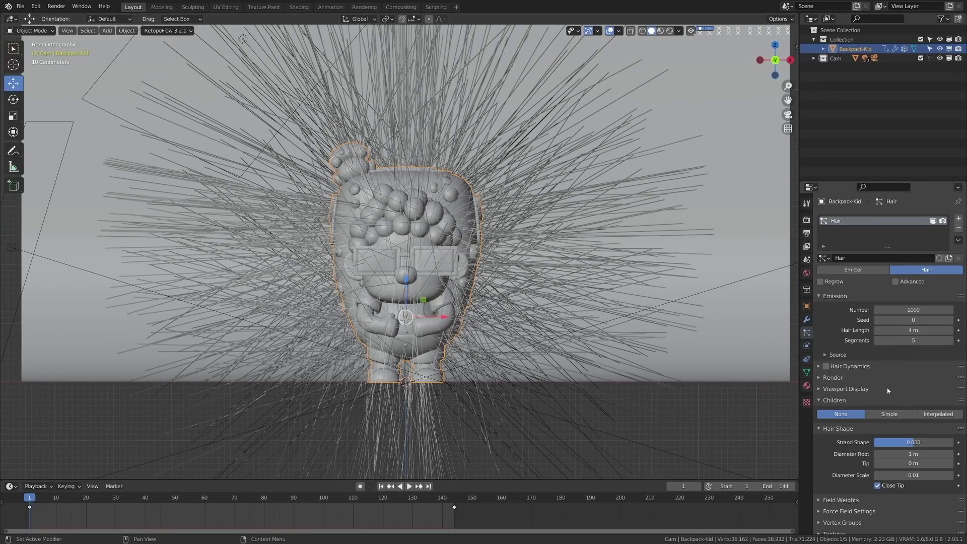
pyautogui.scroll(-1, 888, 391)
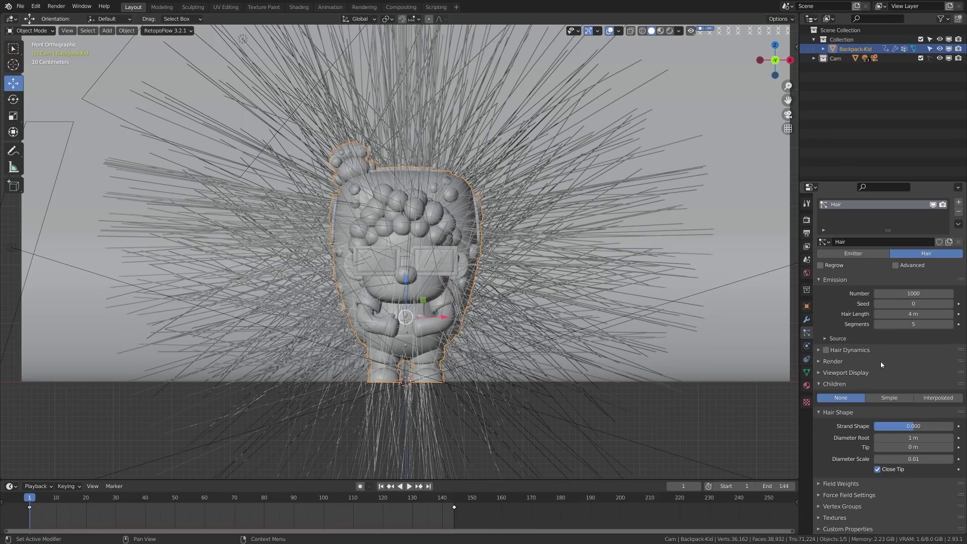
pyautogui.click(852, 506)
pyautogui.scroll(-5, 857, 504)
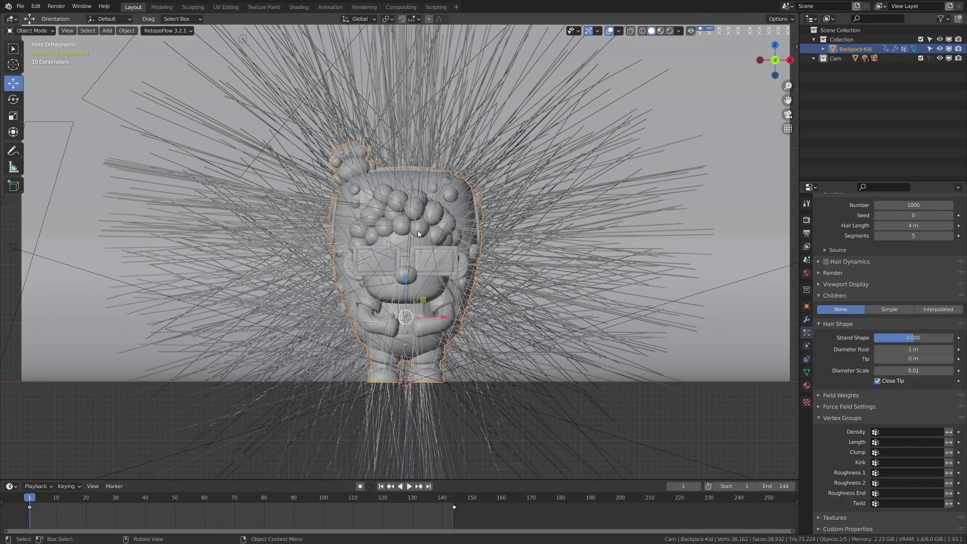
pyautogui.click(890, 433)
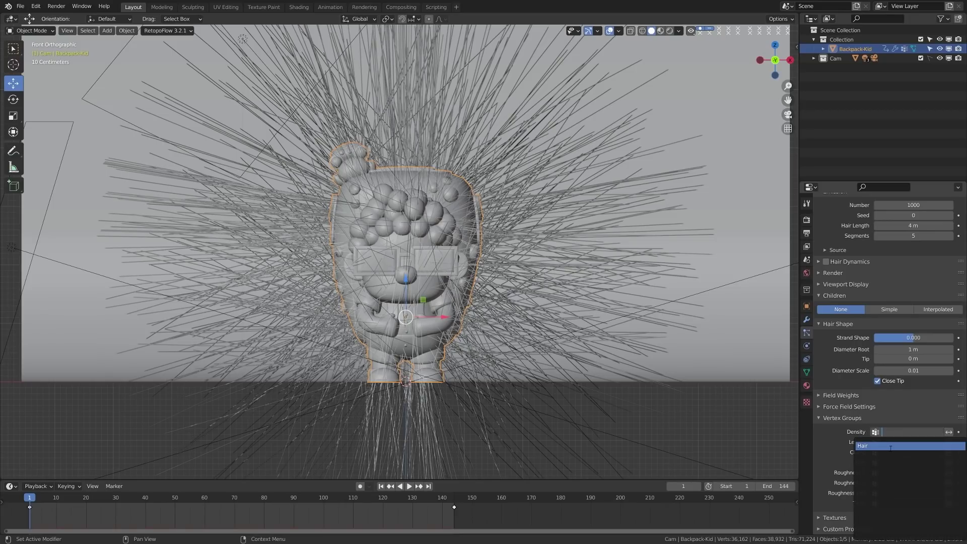
pyautogui.click(891, 446)
pyautogui.moveTo(415, 306); pyautogui.dragTo(442, 250, button='middle')
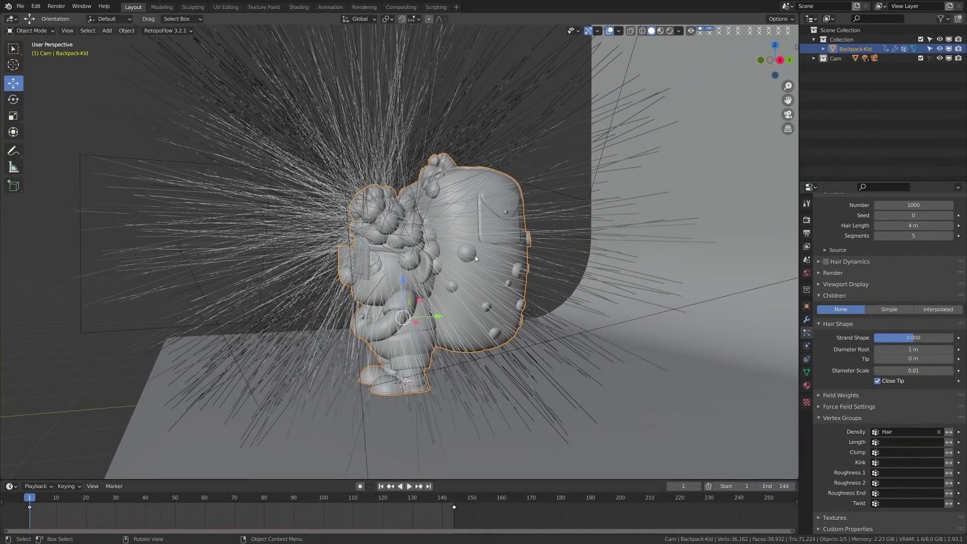
pyautogui.press('KP_1')
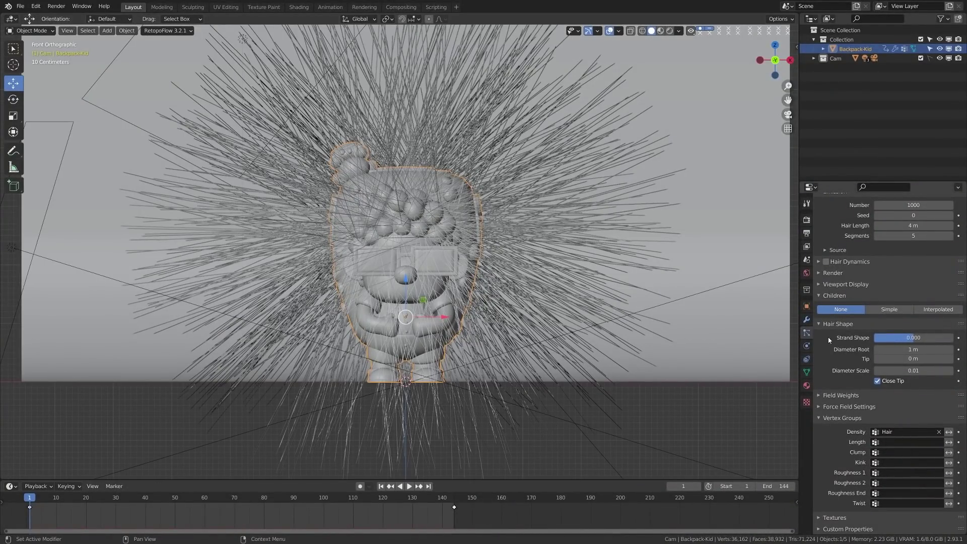
pyautogui.click(835, 417)
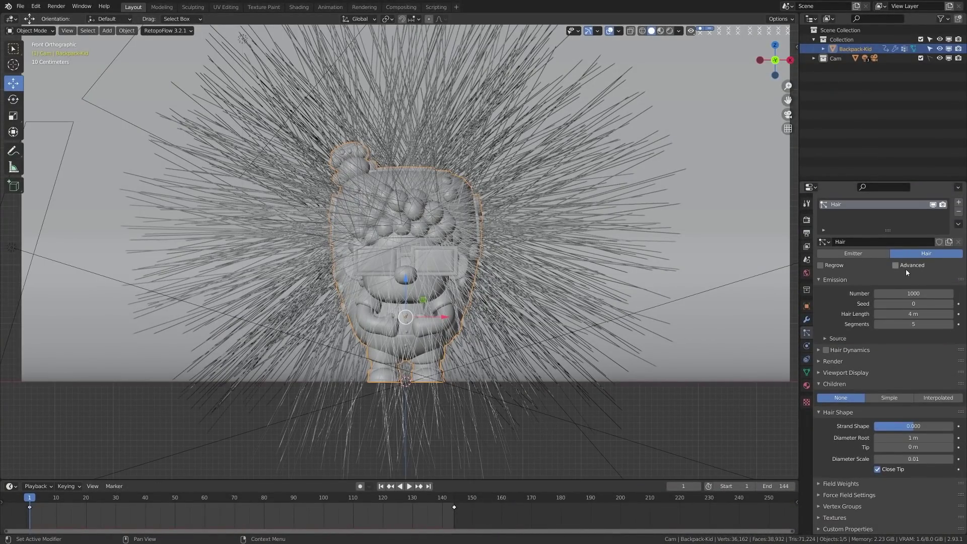
# Enable the advanced settings of the Hair particle system and set the hair length to 0.25 m
pyautogui.click(902, 268)
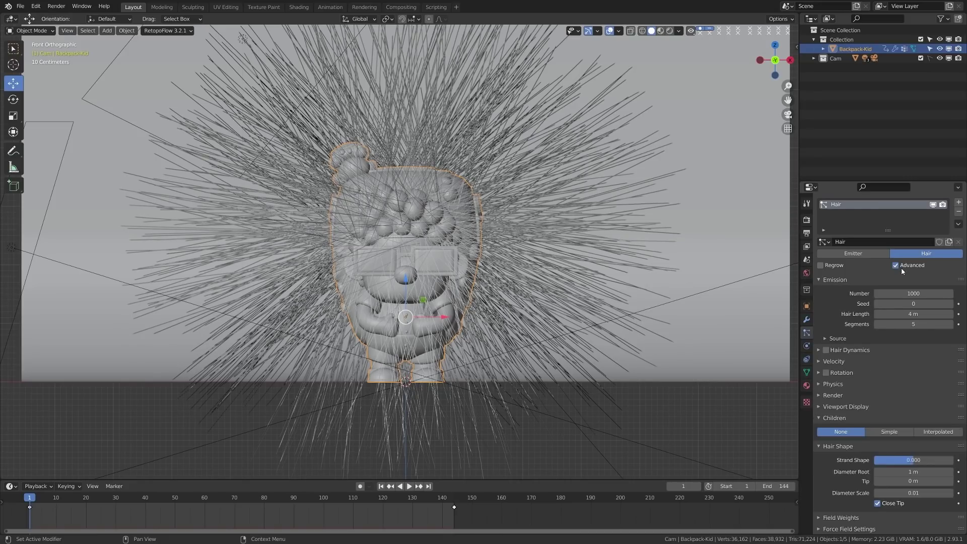
pyautogui.click(851, 418)
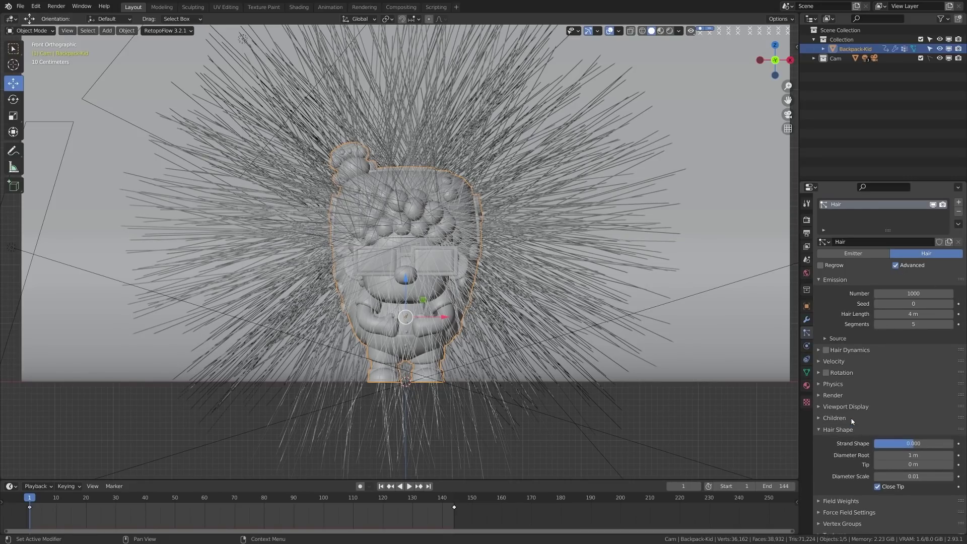
pyautogui.click(909, 315)
pyautogui.write('.25')
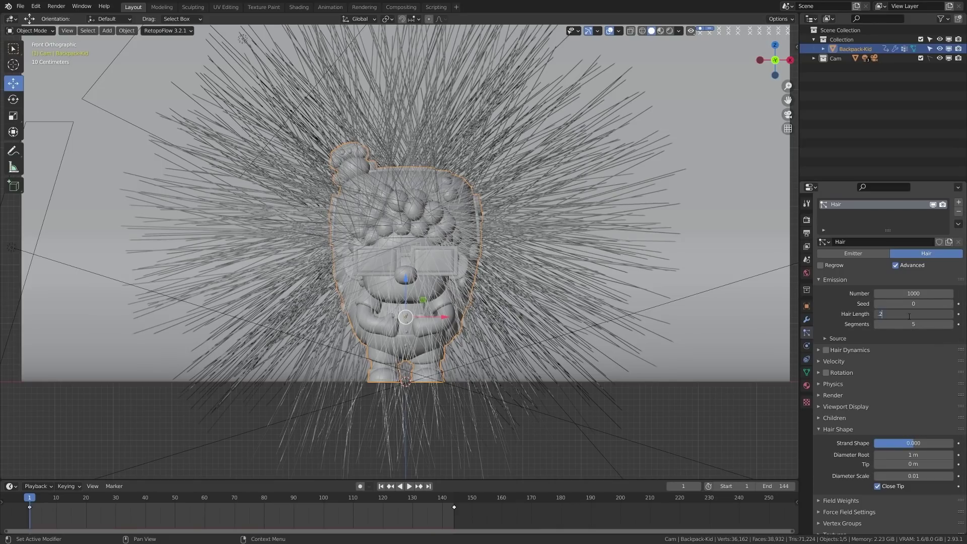
pyautogui.press('Return')
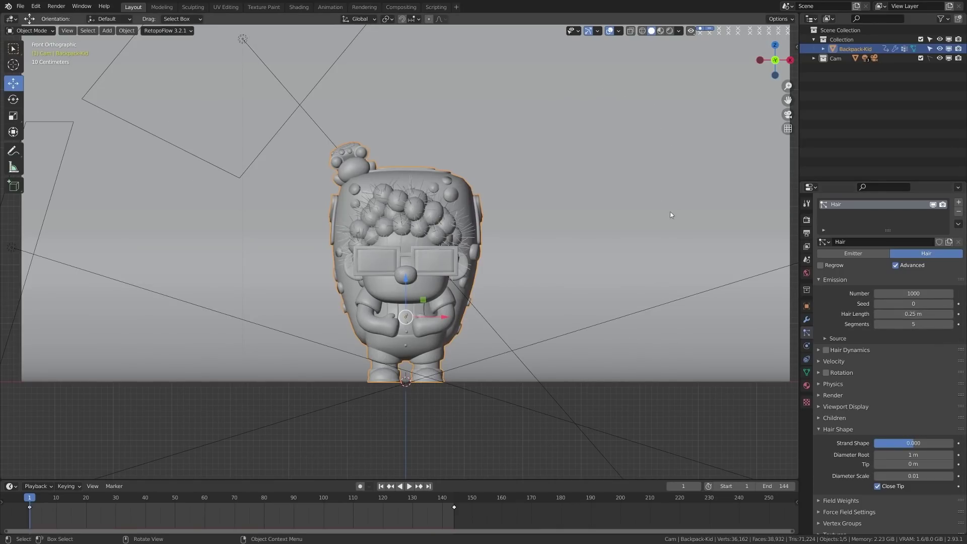
# Save the file and inspect the shortened hairs on the head spheres from the side and front
pyautogui.scroll(5, 424, 184)
pyautogui.keyDown('shift'); pyautogui.moveTo(364, 172); pyautogui.dragTo(520, 235, button='middle'); pyautogui.keyUp('shift')
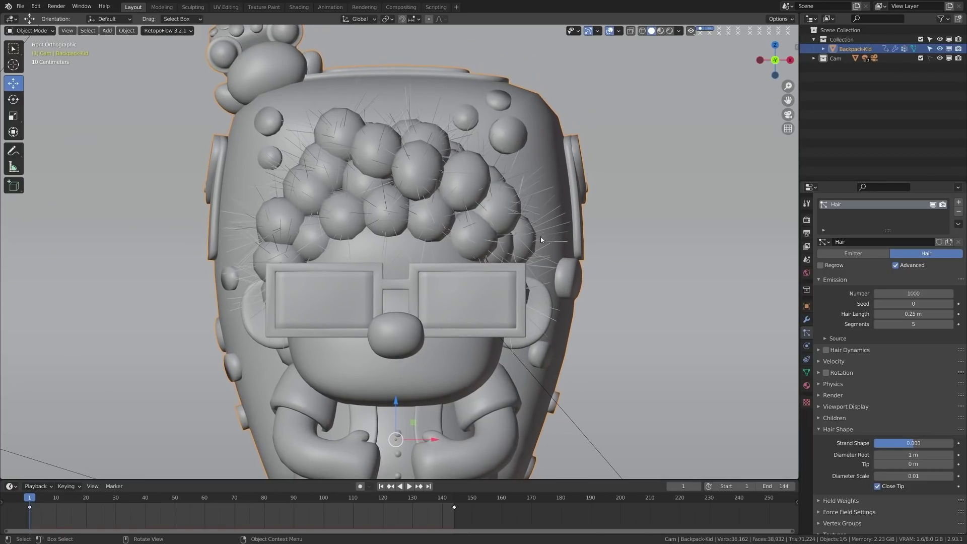
pyautogui.hotkey('ctrl', 's')
pyautogui.moveTo(788, 286); pyautogui.dragTo(336, 215, button='middle')
pyautogui.moveTo(302, 163); pyautogui.dragTo(352, 171, button='middle')
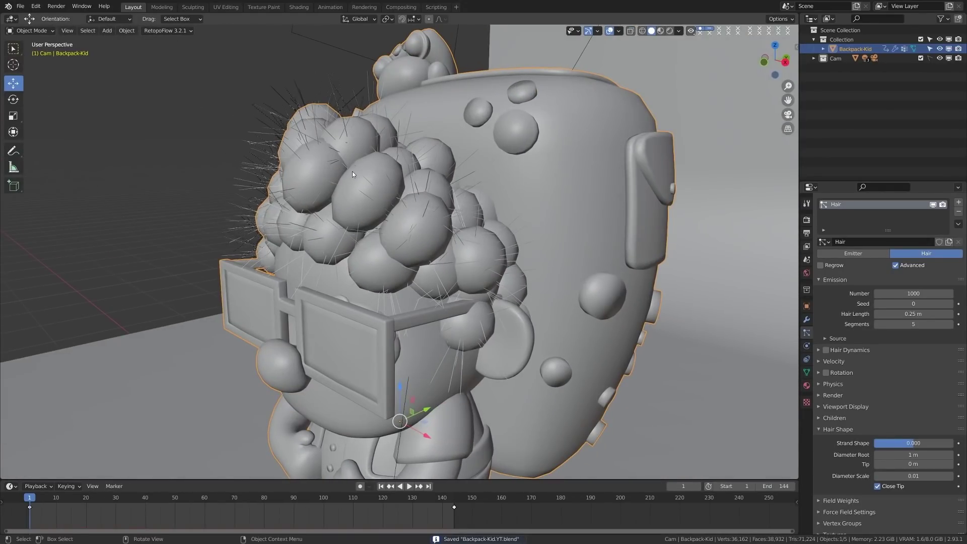
pyautogui.press('KP_1')
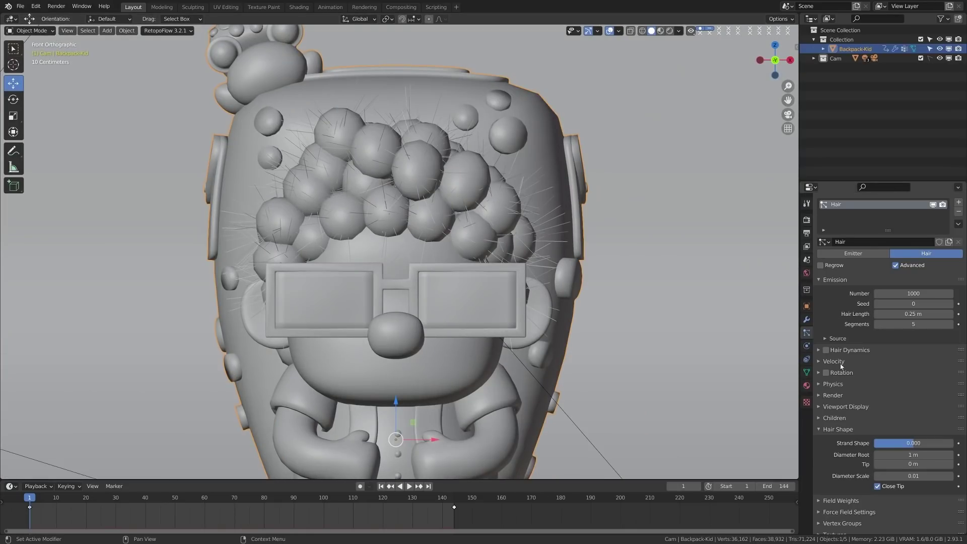
# Collapse the unused Hair Shape and Children settings and set the hair emission's segments to 6
pyautogui.click(836, 431)
pyautogui.click(836, 432)
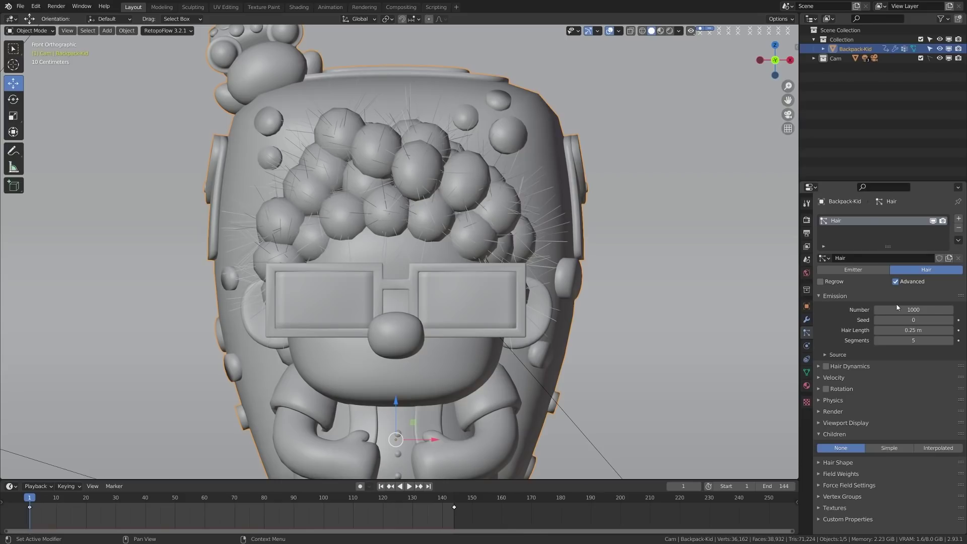
pyautogui.click(851, 434)
pyautogui.click(874, 433)
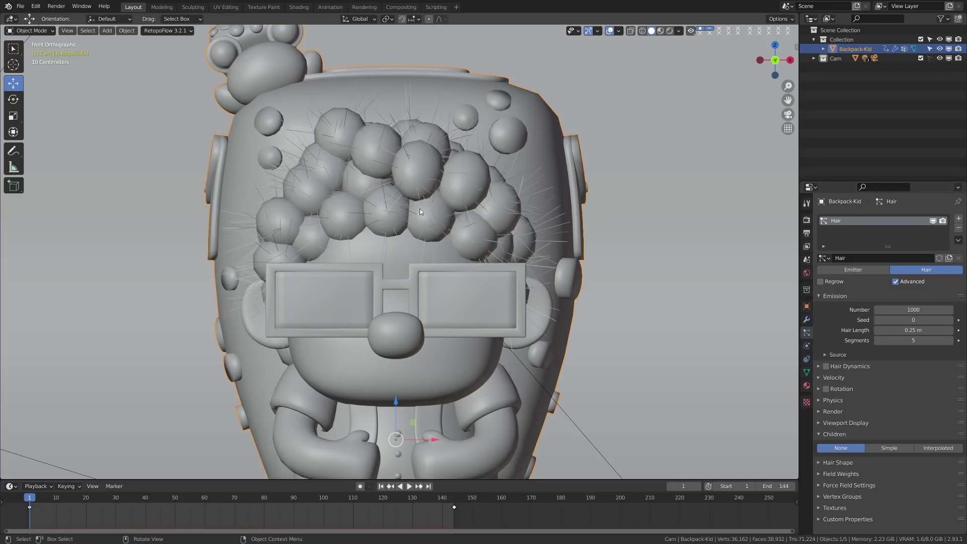
pyautogui.click(848, 436)
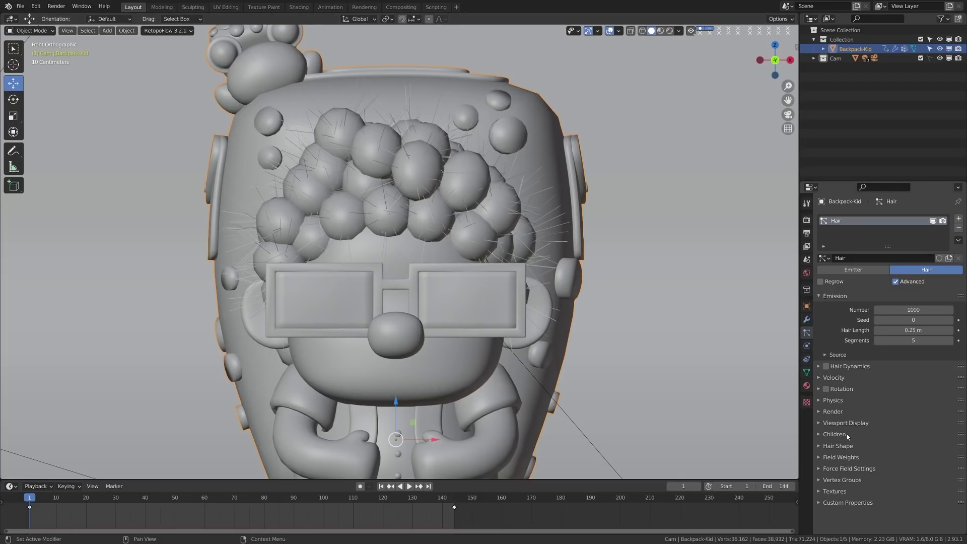
pyautogui.click(905, 339)
pyautogui.write('6')
pyautogui.press('Return')
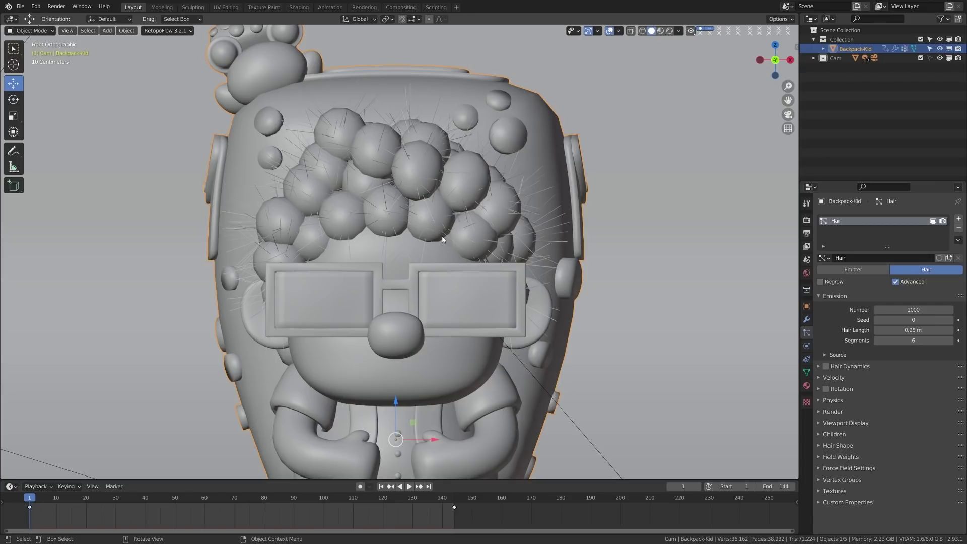
pyautogui.scroll(3, 378, 174)
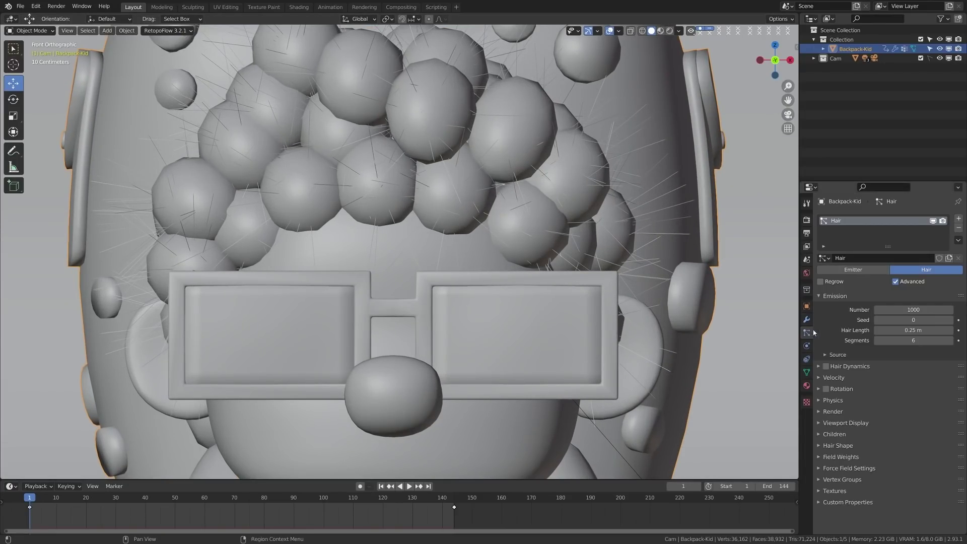
pyautogui.scroll(-3, 518, 249)
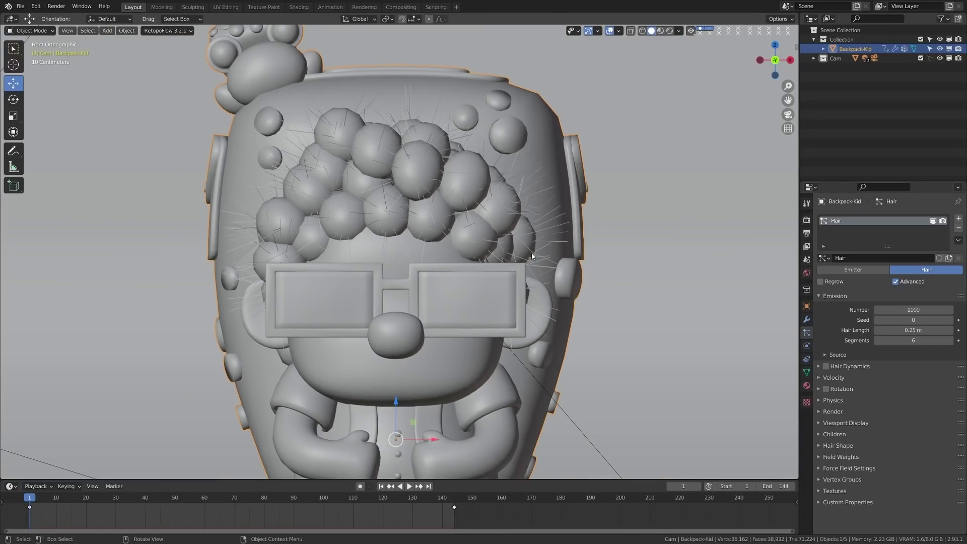
# Set the strand steps in the hair's viewport display to 6
pyautogui.click(818, 423)
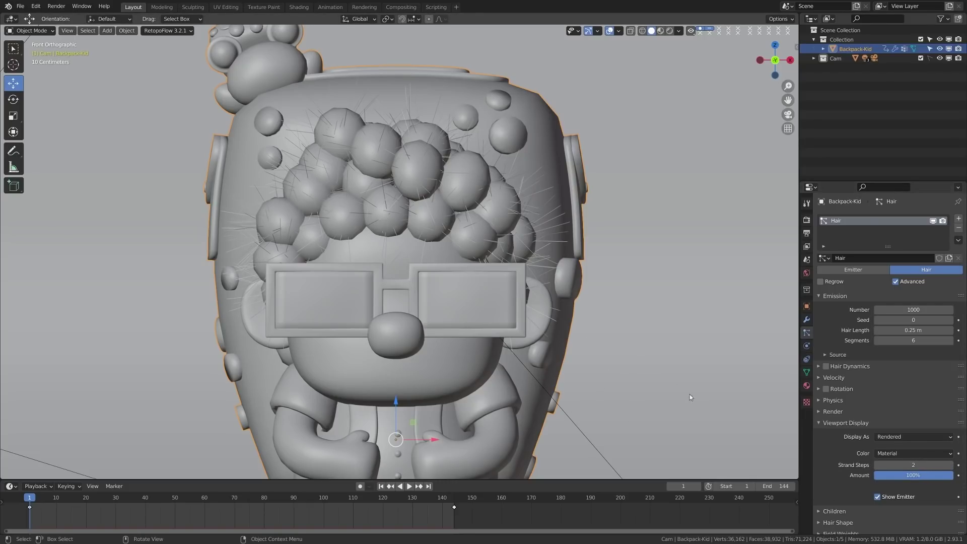
pyautogui.click(950, 465)
pyautogui.click(950, 465)
pyautogui.click(950, 465)
pyautogui.click(950, 465)
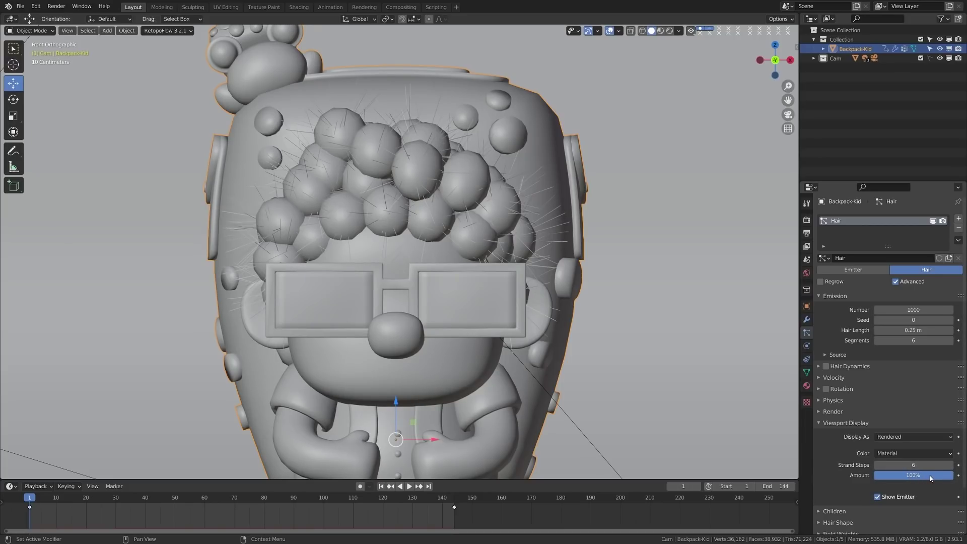
pyautogui.moveTo(933, 479)
pyautogui.mouseDown()
pyautogui.moveTo(857, 479)
pyautogui.moveTo(933, 478)
pyautogui.mouseUp()
pyautogui.click(840, 423)
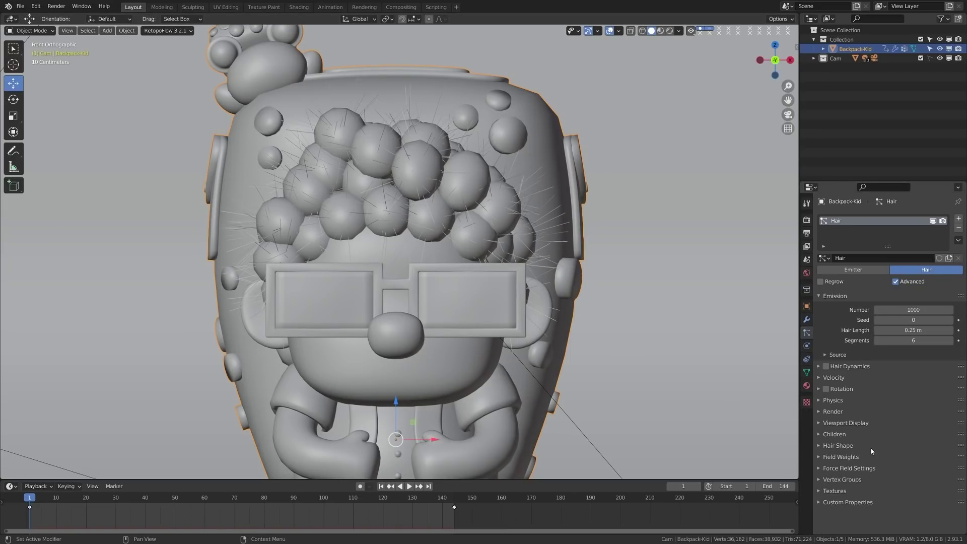
# Give the hair child particles, compare the Simple and Interpolated types, and keep Simple
pyautogui.scroll(2, 443, 303)
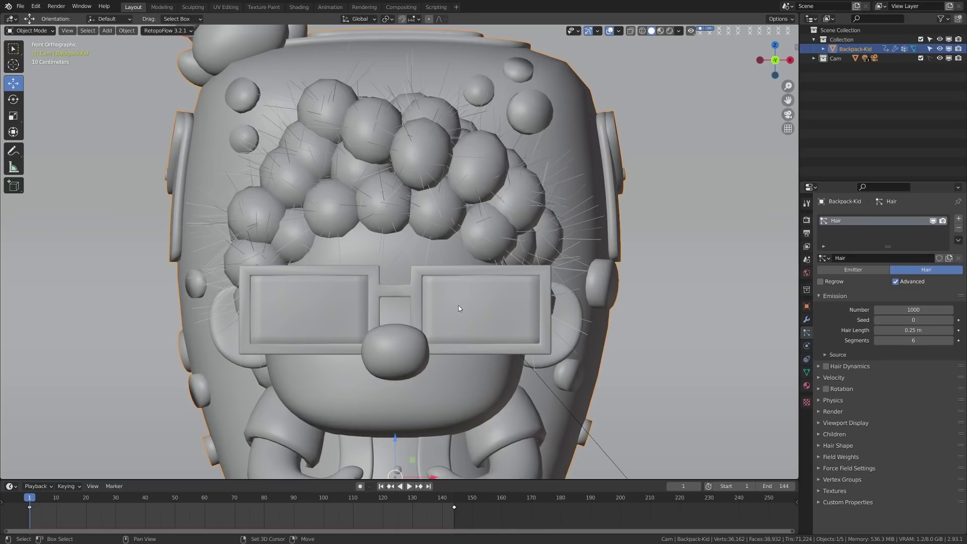
pyautogui.keyDown('shift'); pyautogui.scroll(-1, 457, 295); pyautogui.keyUp('shift')
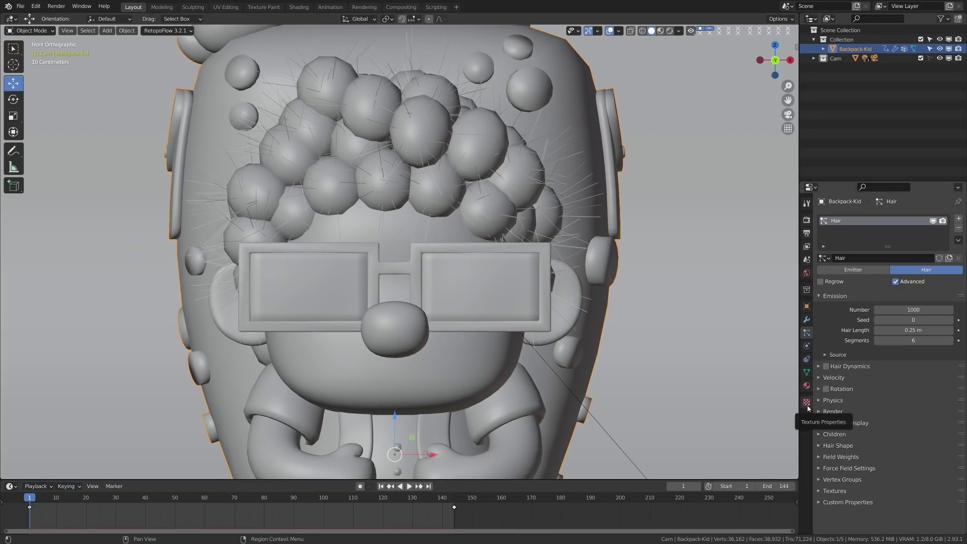
pyautogui.click(825, 435)
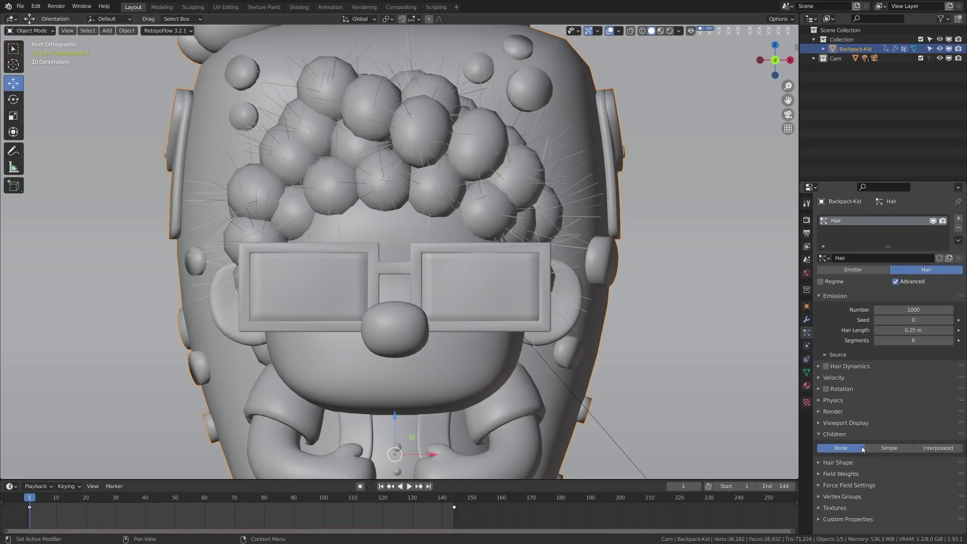
pyautogui.click(905, 448)
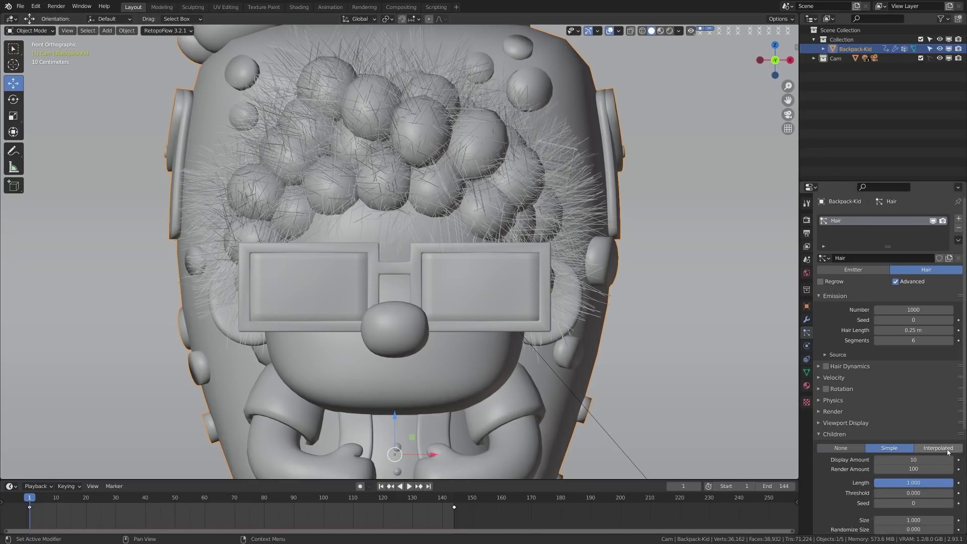
pyautogui.click(938, 449)
pyautogui.scroll(-3, 887, 493)
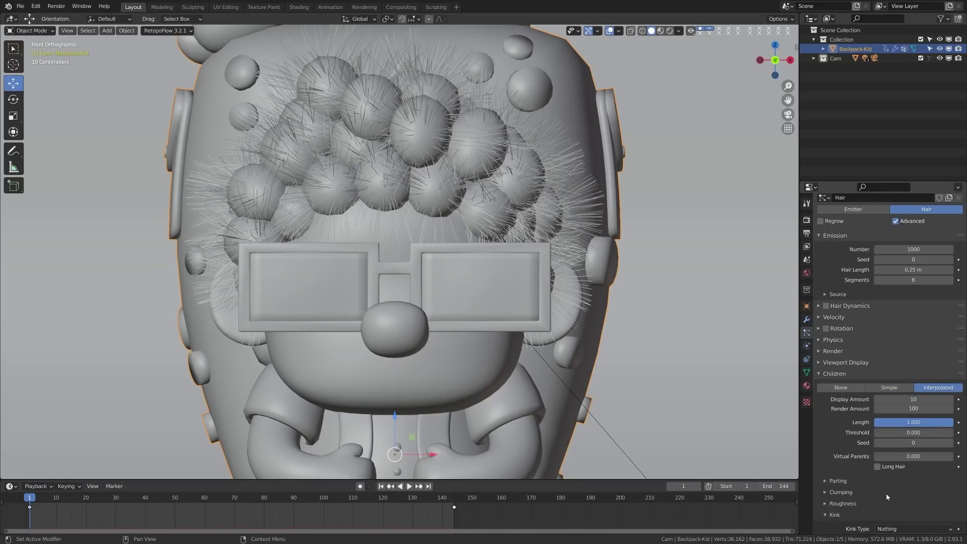
pyautogui.click(889, 373)
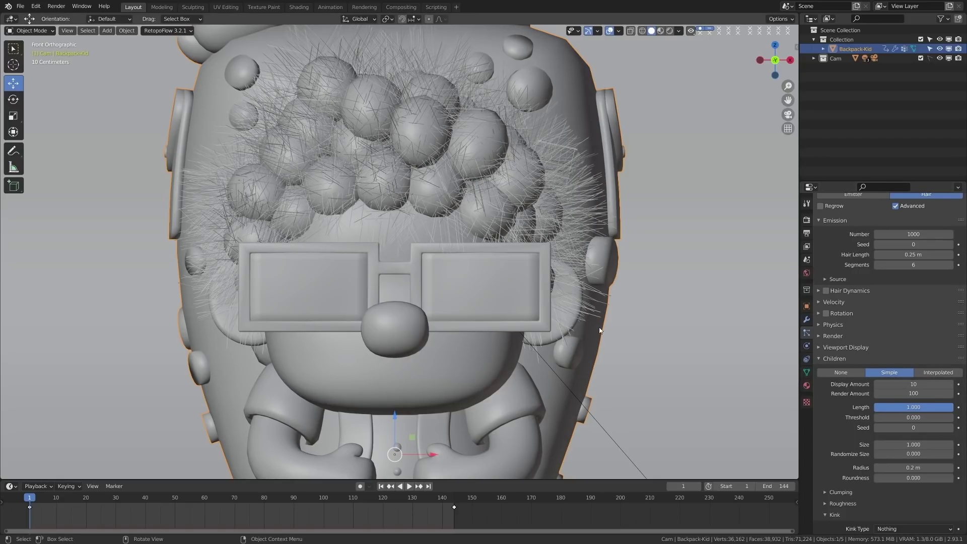
# Set the display amount of the hair's children to 100 and check the hair from the side
pyautogui.keyDown('shift'); pyautogui.moveTo(493, 279); pyautogui.dragTo(492, 324, button='middle'); pyautogui.keyUp('shift')
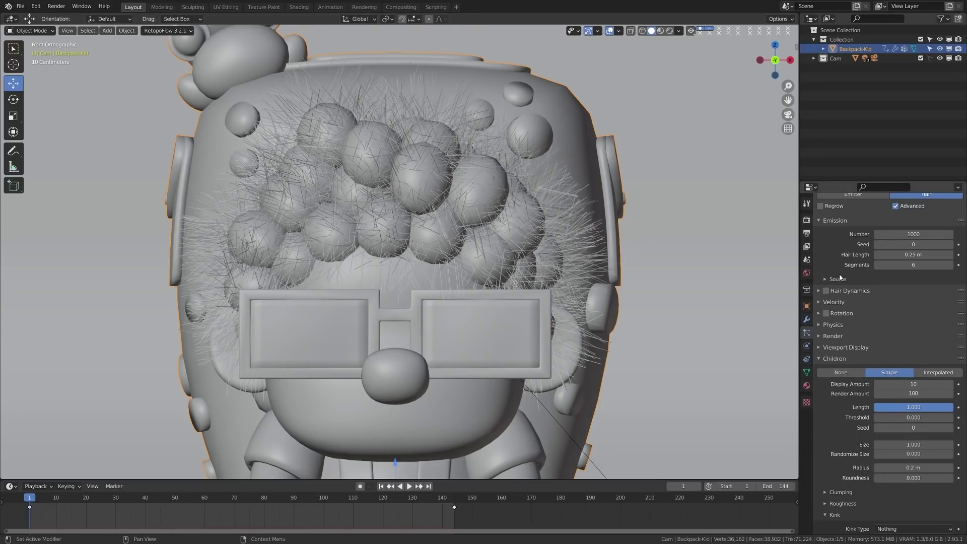
pyautogui.scroll(1, 838, 273)
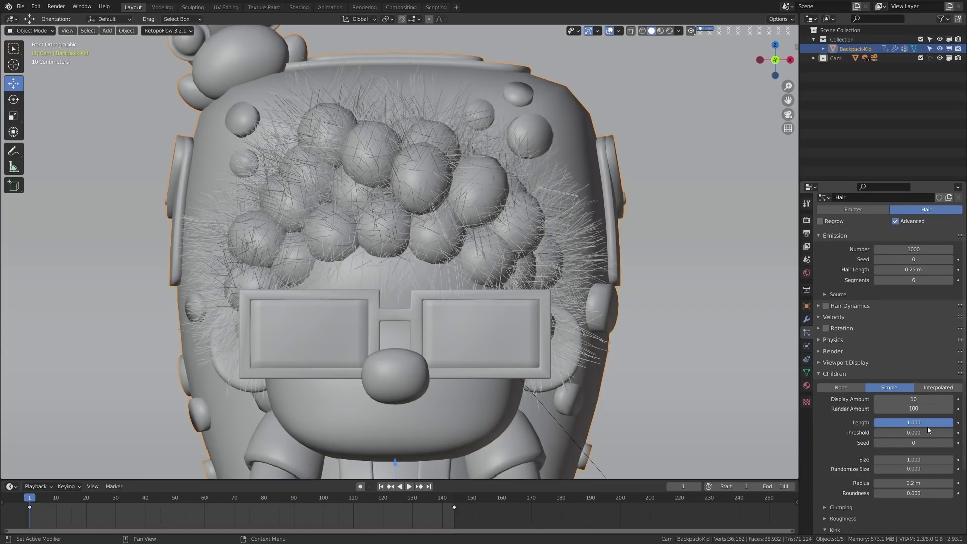
pyautogui.click(918, 400)
pyautogui.write('100')
pyautogui.press('Return')
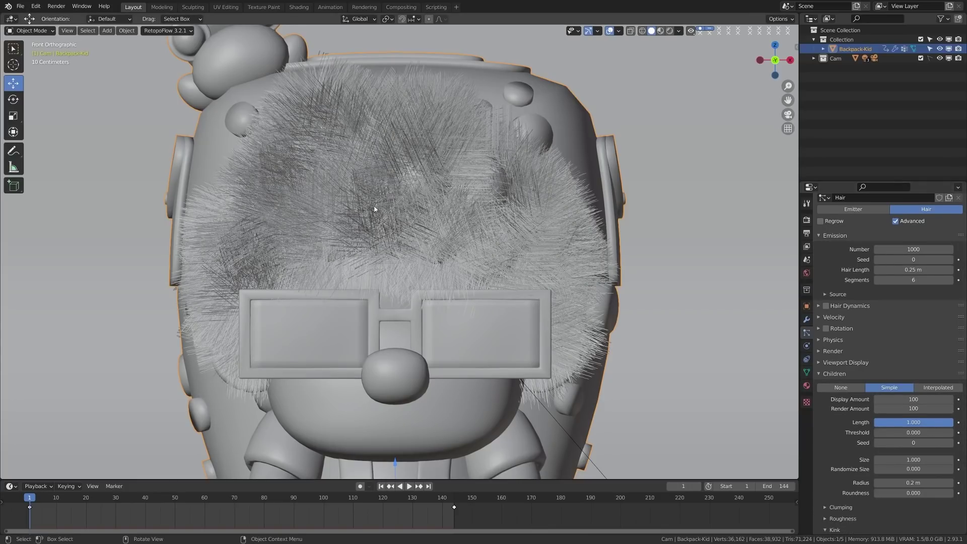
pyautogui.moveTo(471, 250); pyautogui.dragTo(678, 382, button='middle')
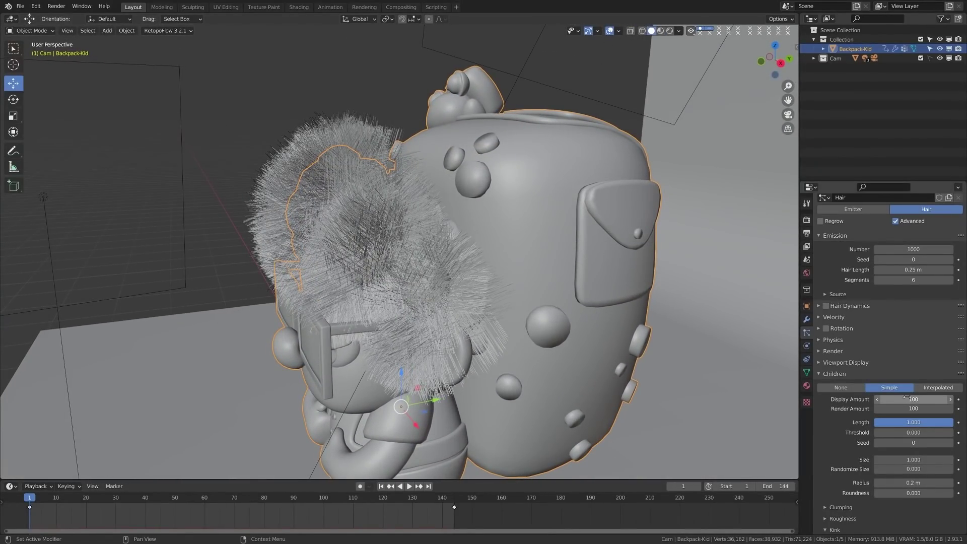
# Inspect the hair up close from the front and preview it in Rendered viewport shading
pyautogui.moveTo(451, 349); pyautogui.dragTo(502, 319, button='middle')
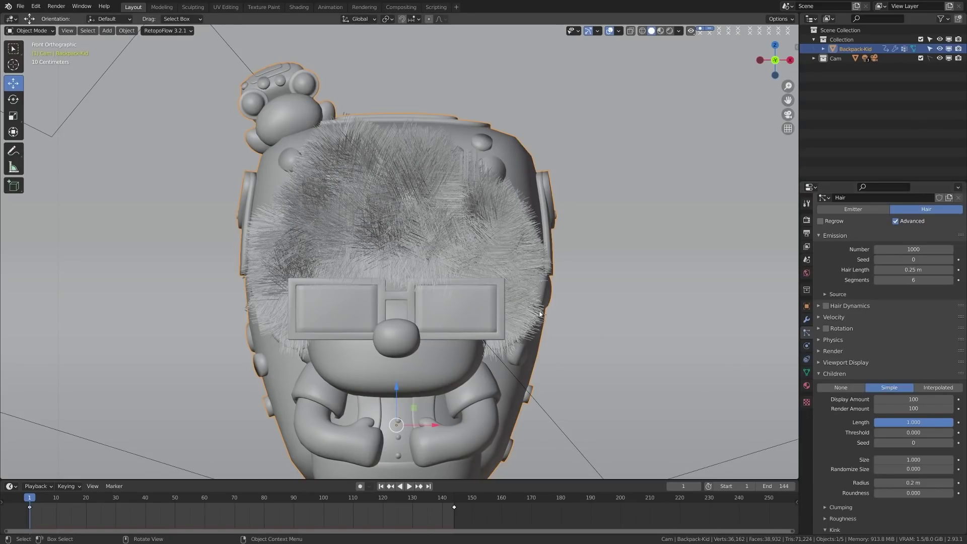
pyautogui.scroll(4, 429, 262)
pyautogui.keyDown('shift'); pyautogui.moveTo(379, 251); pyautogui.dragTo(464, 303, button='middle'); pyautogui.keyUp('shift')
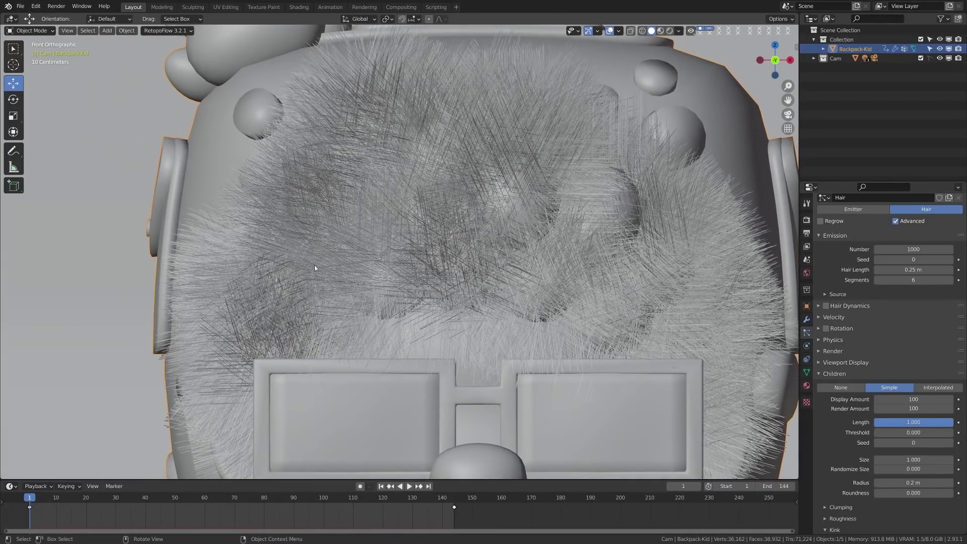
pyautogui.moveTo(549, 283)
pyautogui.keyDown('shift'); pyautogui.mouseDown(button='middle')
pyautogui.moveTo(570, 271)
pyautogui.moveTo(531, 309)
pyautogui.moveTo(517, 289)
pyautogui.mouseUp(button='middle'); pyautogui.keyUp('shift')
pyautogui.scroll(5, 531, 310)
pyautogui.scroll(-5, 531, 310)
pyautogui.press('z')
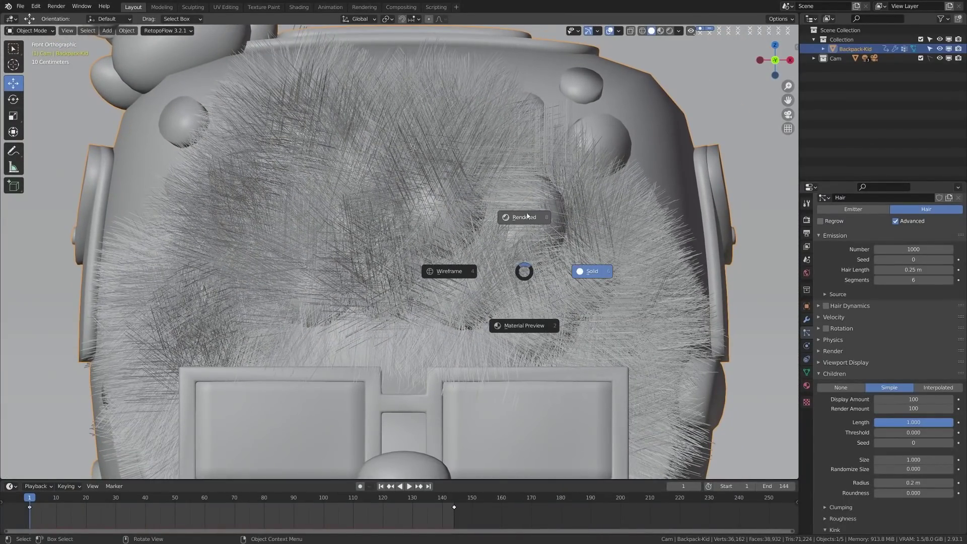
pyautogui.click(524, 217)
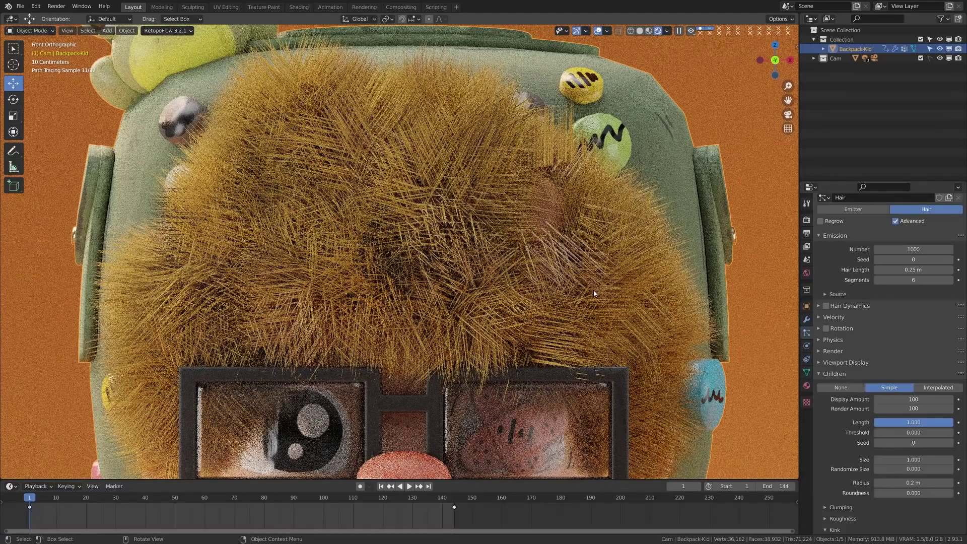
# Set the root diameter in the hair's shape settings to 0.25 m
pyautogui.scroll(-5, 870, 444)
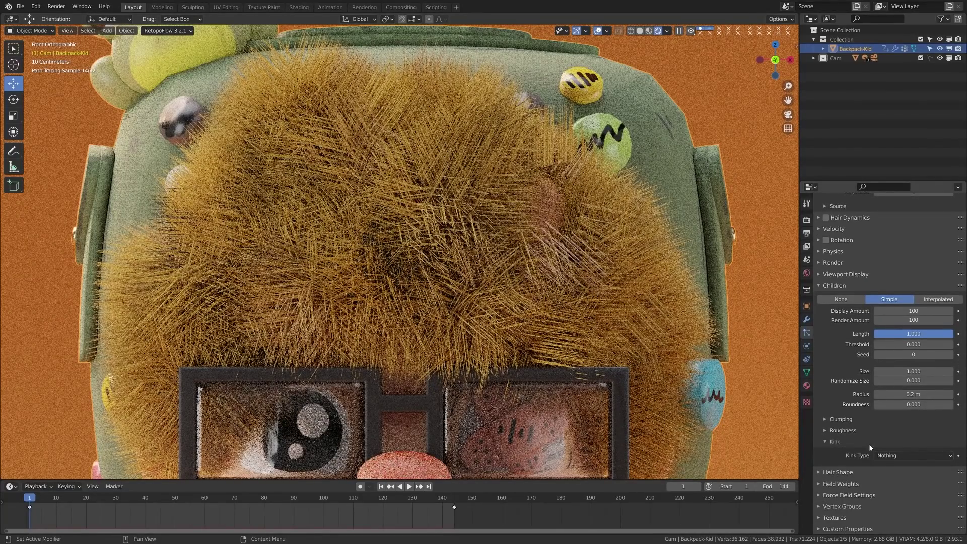
pyautogui.click(877, 472)
pyautogui.scroll(-3, 907, 463)
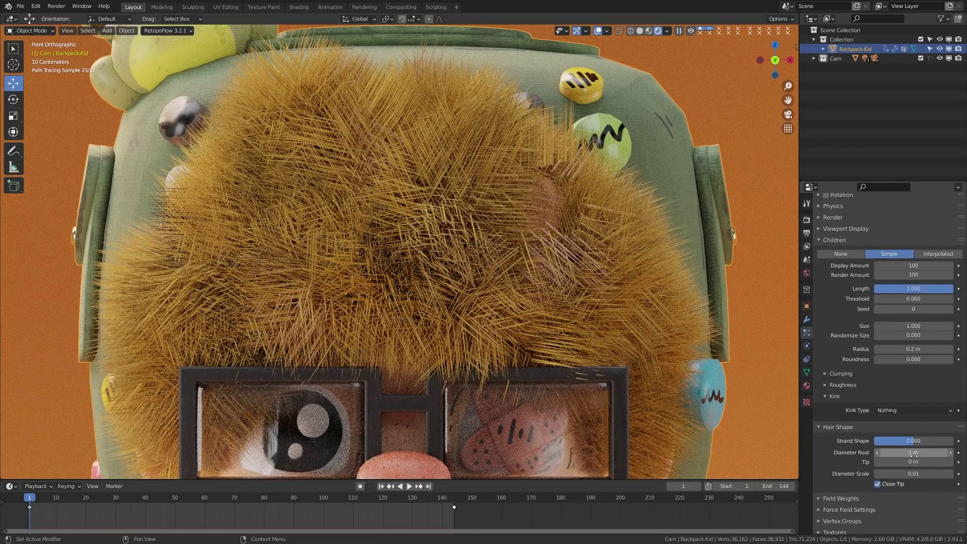
pyautogui.click(913, 453)
pyautogui.write('.2')
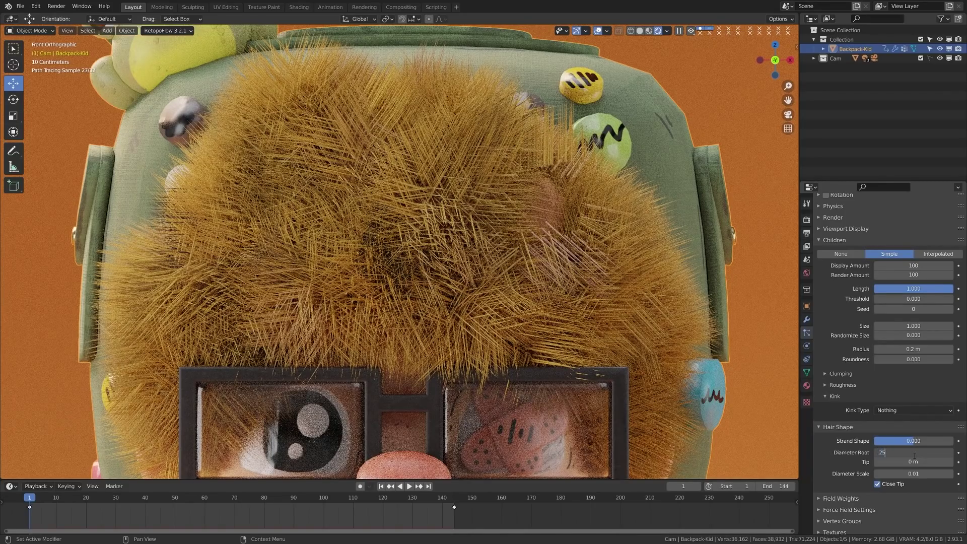
pyautogui.write('5')
pyautogui.press('Return')
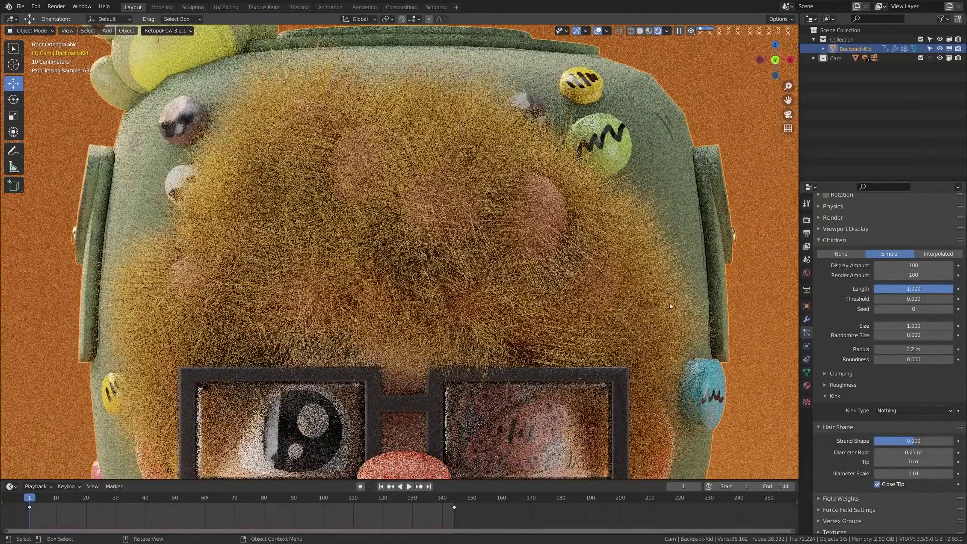
# Return to Solid viewport shading and expand the children's Roughness and Clumping settings
pyautogui.press('z')
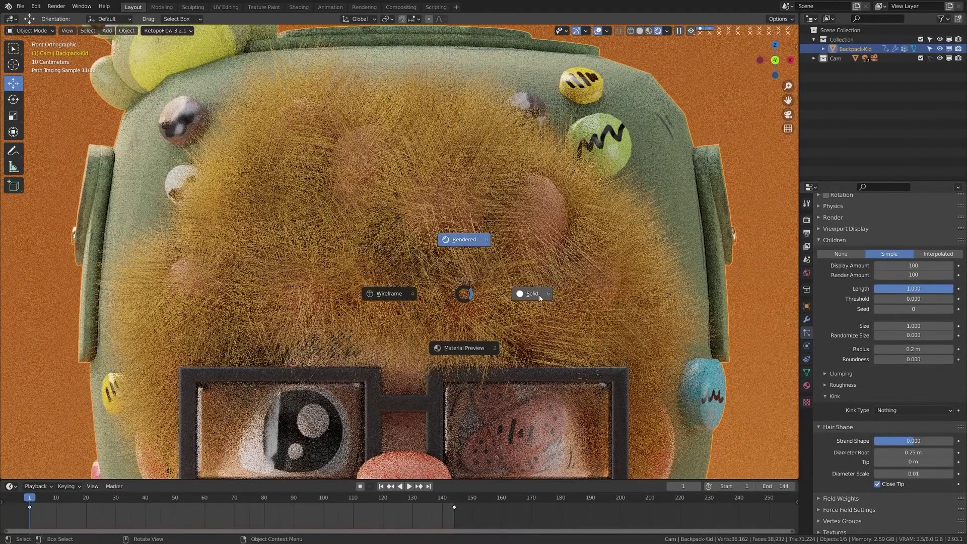
pyautogui.click(539, 297)
pyautogui.scroll(-3, 528, 293)
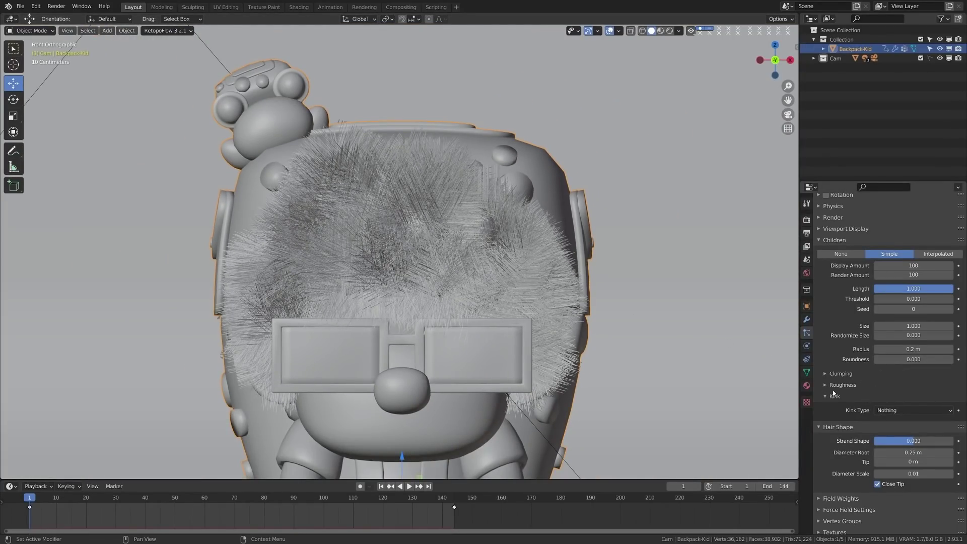
pyautogui.click(849, 388)
pyautogui.click(841, 373)
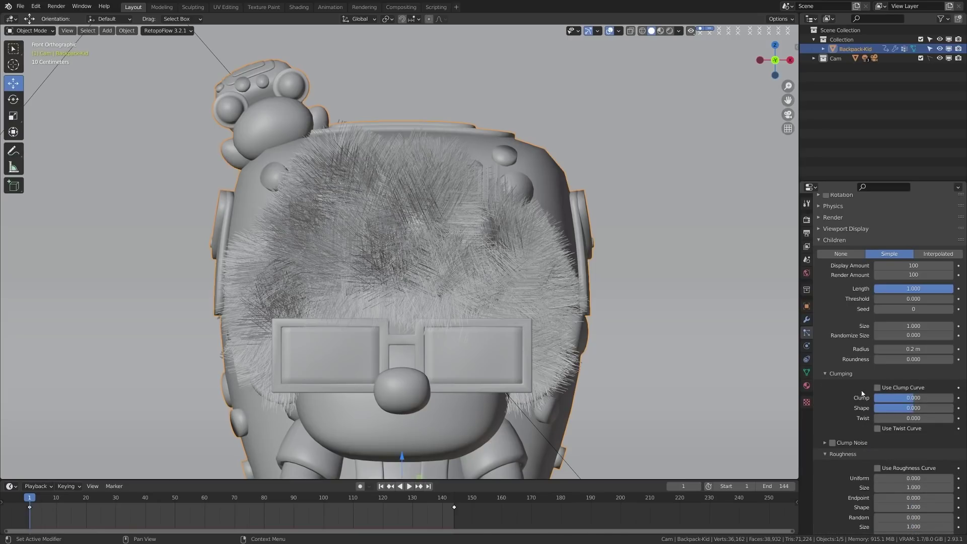
pyautogui.scroll(-2, 862, 394)
pyautogui.scroll(-3, 863, 393)
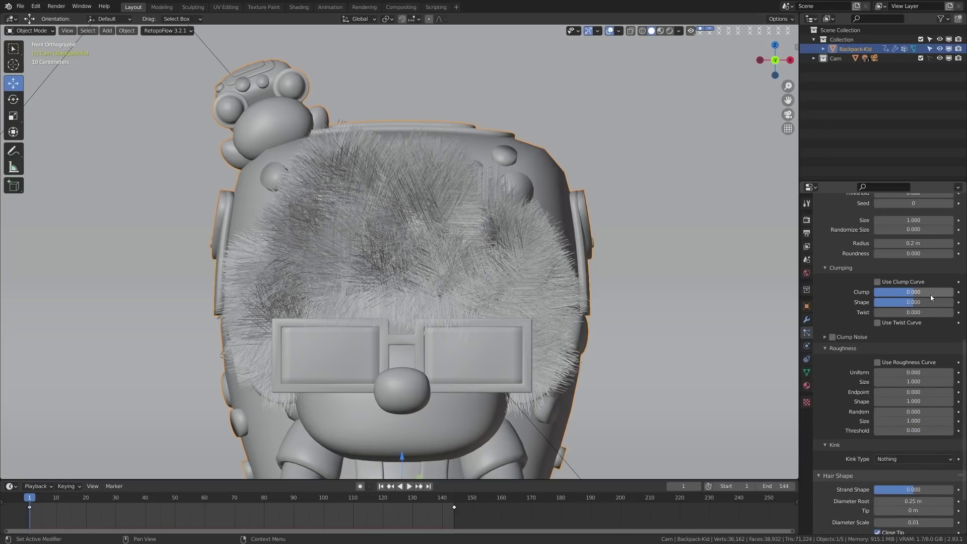
# Try a clump value of 0.774 on the children and lower their display amount to 10
pyautogui.moveTo(931, 296); pyautogui.dragTo(961, 296)
pyautogui.scroll(3, 915, 220)
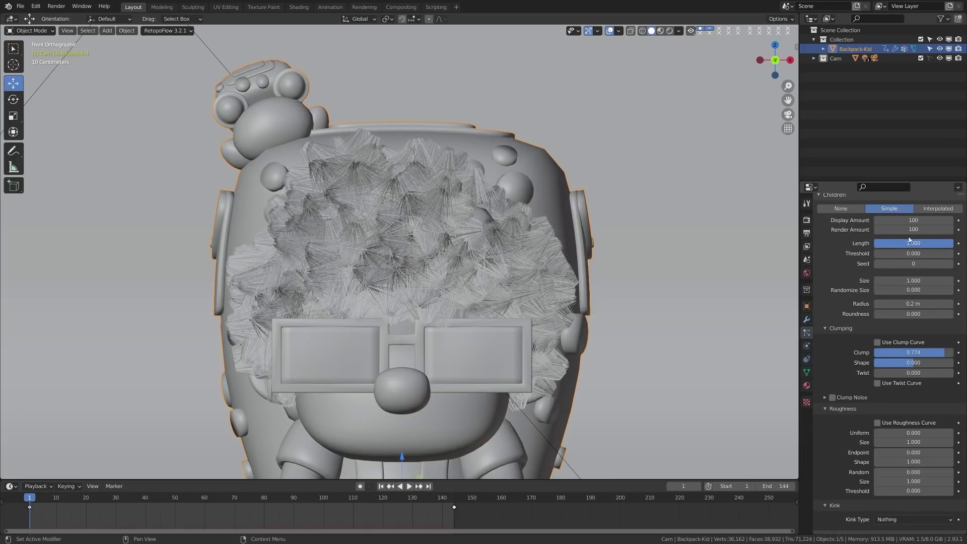
pyautogui.click(916, 220)
pyautogui.write('10')
pyautogui.press('Return')
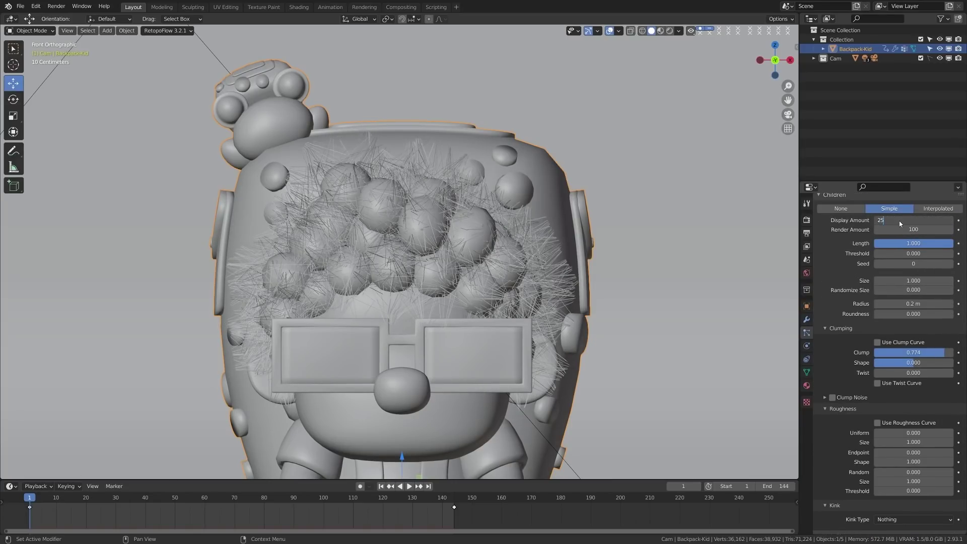
# Try a display amount of 25 and a clump twist of 0.124, and undo the twist and display amount changes
pyautogui.moveTo(896, 221); pyautogui.dragTo(899, 220)
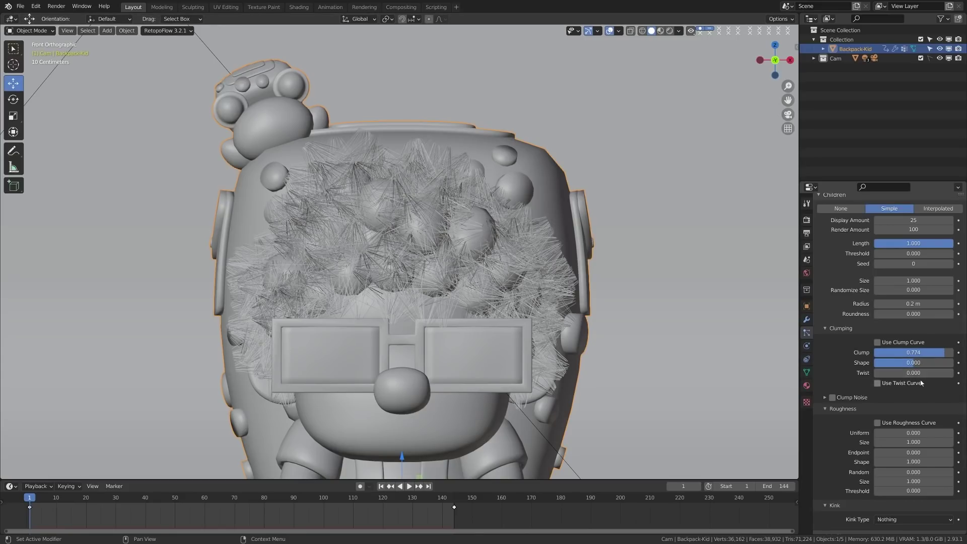
pyautogui.moveTo(908, 373); pyautogui.dragTo(925, 374)
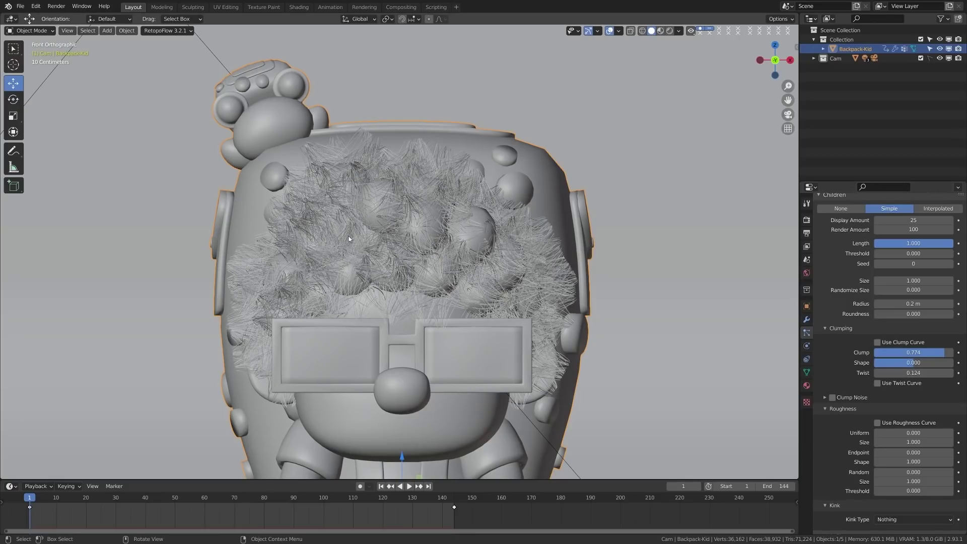
pyautogui.hotkey('ctrl', 'z')
pyautogui.hotkey('ctrl', 'z')
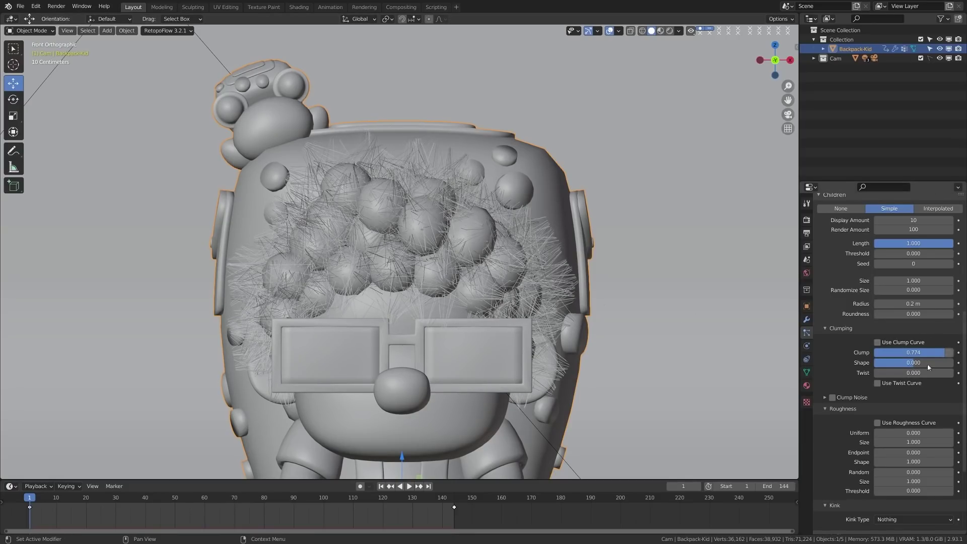
pyautogui.hotkey('ctrl', 'z')
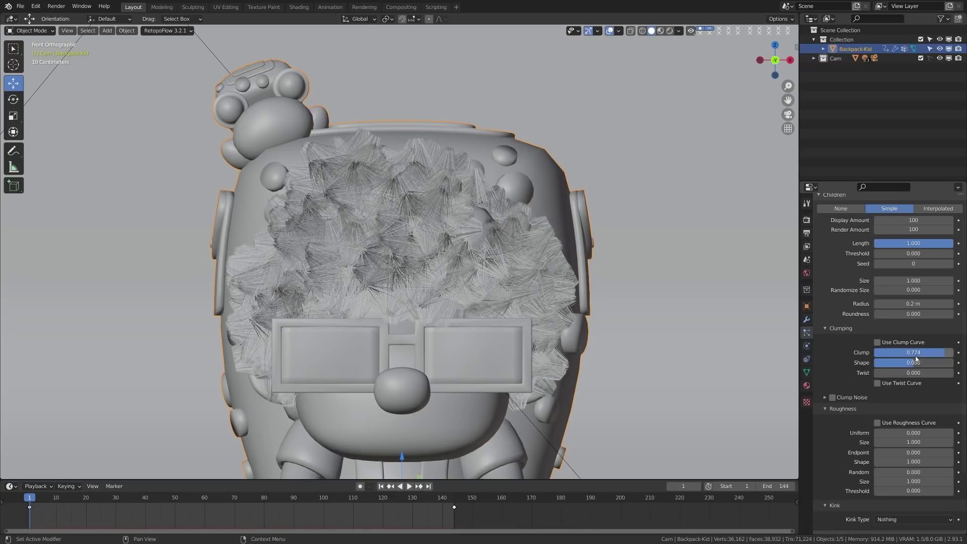
# Set the children's clump value to 0, check the Clump Noise setting, and collapse the Clumping settings
pyautogui.doubleClick(915, 353)
pyautogui.write('0')
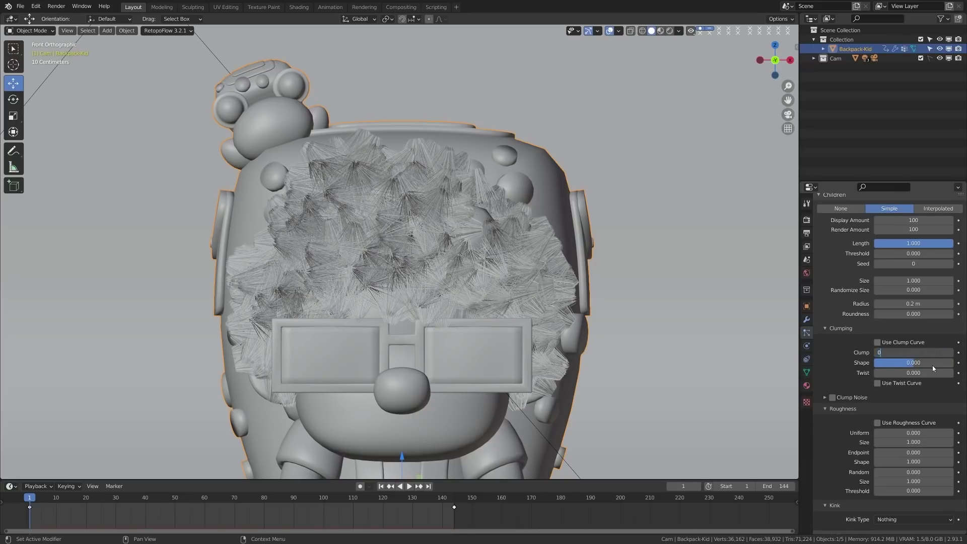
pyautogui.press('Return')
pyautogui.keyDown('shift'); pyautogui.moveTo(498, 302); pyautogui.dragTo(496, 271, button='middle'); pyautogui.keyUp('shift')
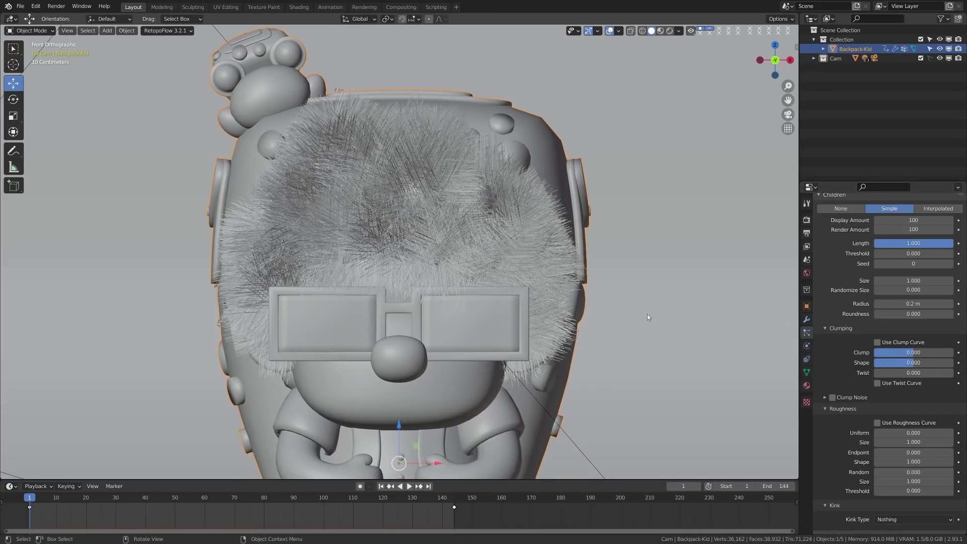
pyautogui.click(827, 398)
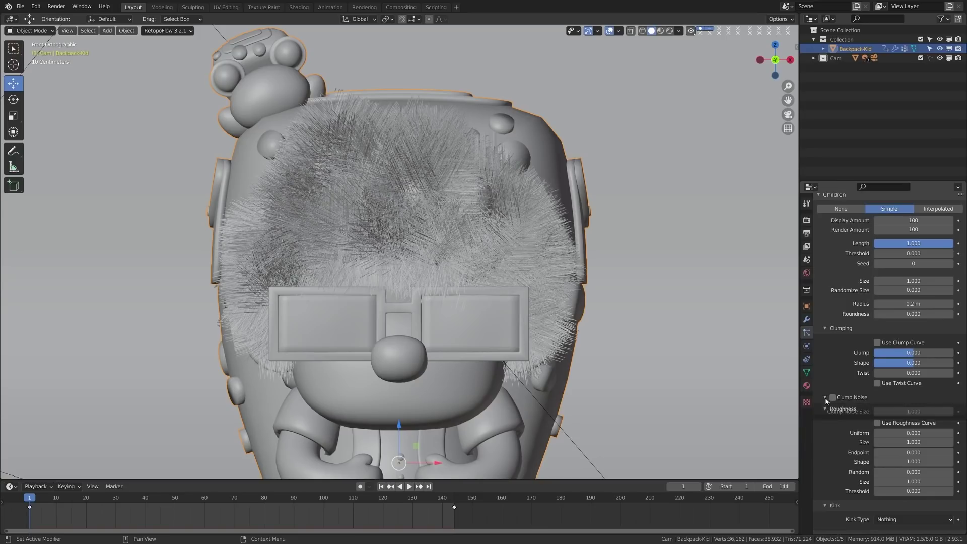
pyautogui.click(825, 398)
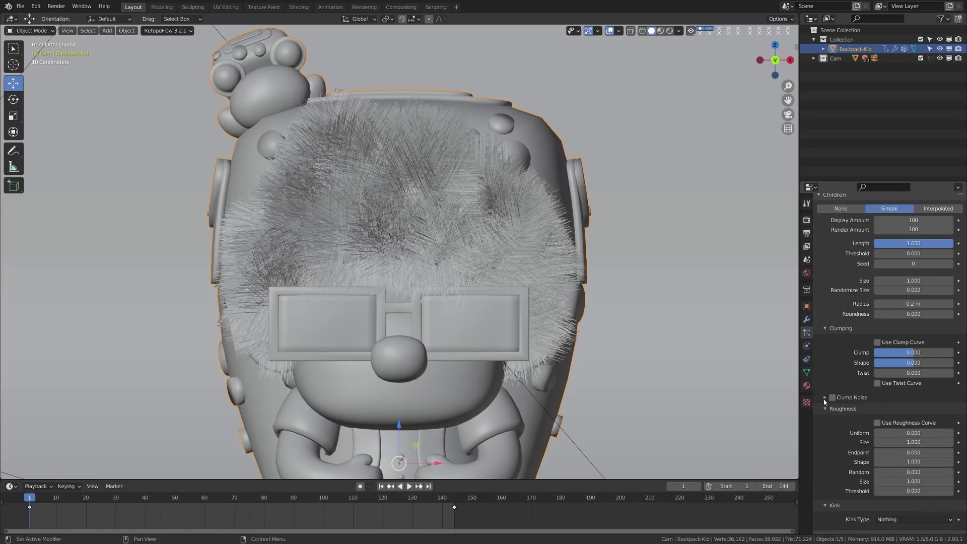
pyautogui.click(824, 330)
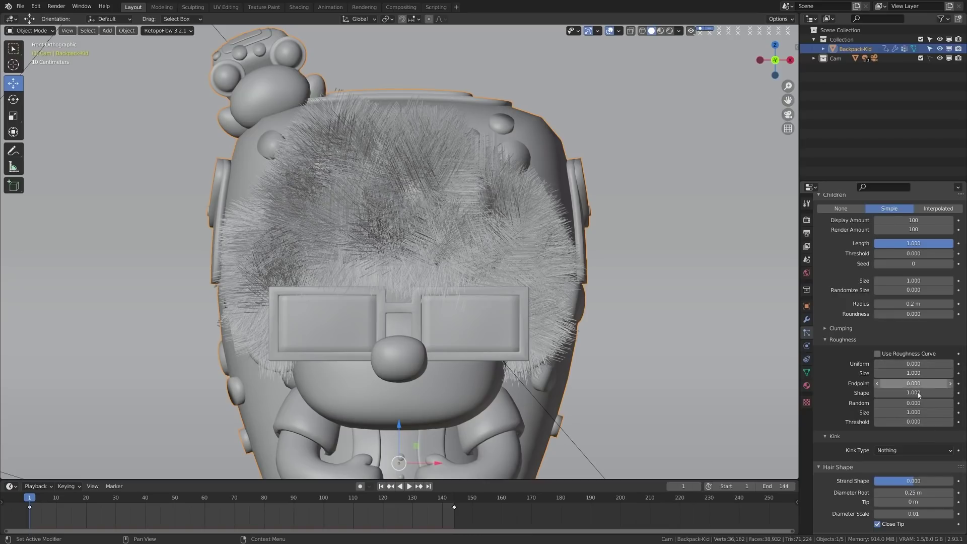
# Try a uniform roughness of 0.25 on the children, and settle on 0.025
pyautogui.click(907, 363)
pyautogui.write('.25')
pyautogui.press('Return')
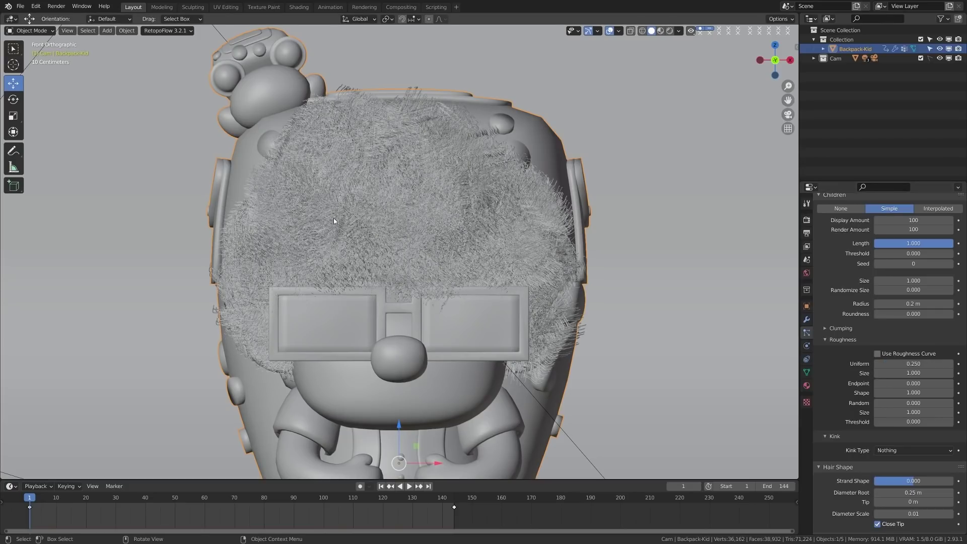
pyautogui.click(901, 364)
pyautogui.press('BackSpace')
pyautogui.write('.0')
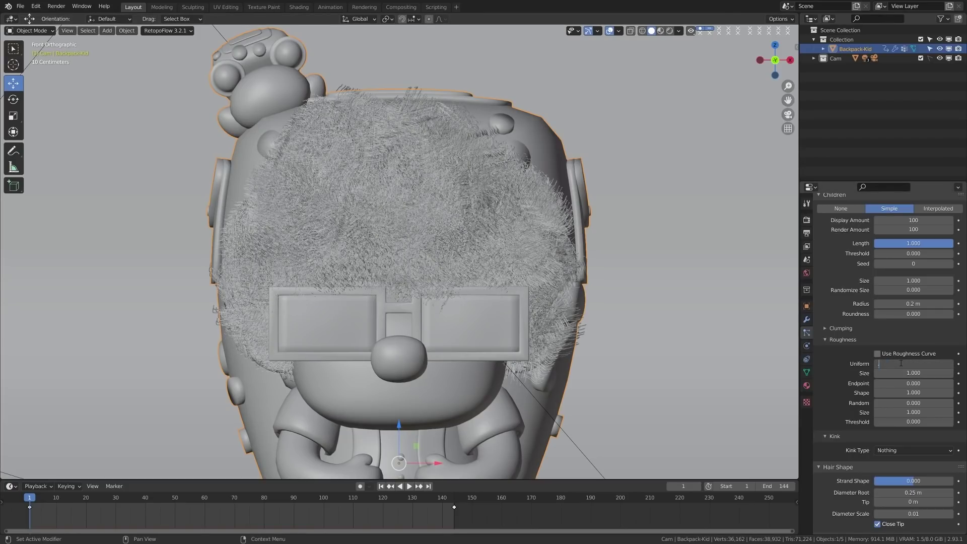
pyautogui.write('25')
pyautogui.press('Return')
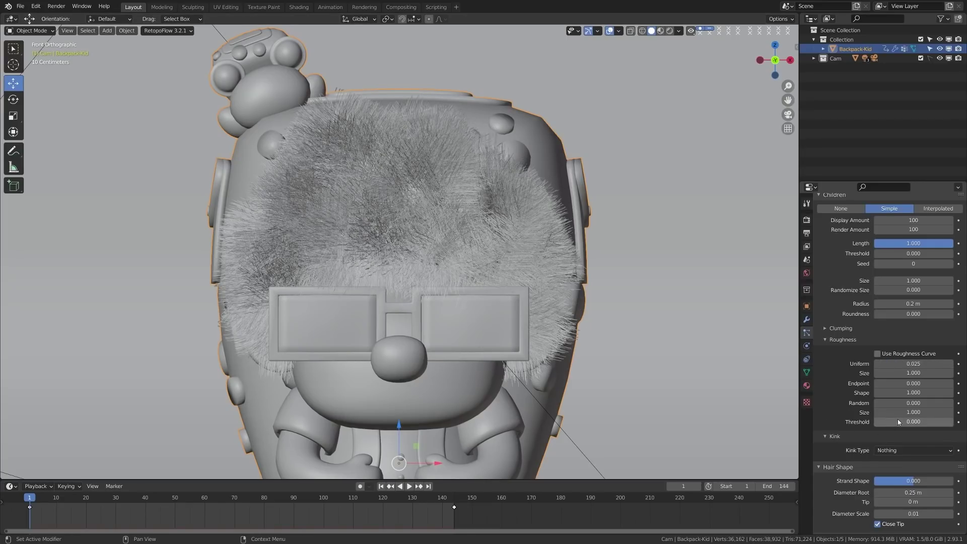
# Set the children's random roughness to 0.025 and collapse the Roughness settings
pyautogui.click(903, 404)
pyautogui.write('.025')
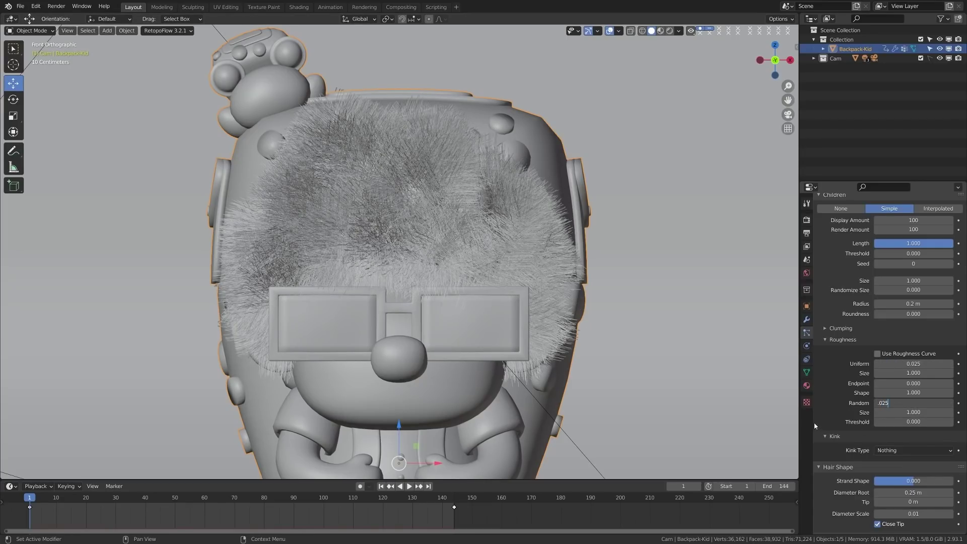
pyautogui.press('Return')
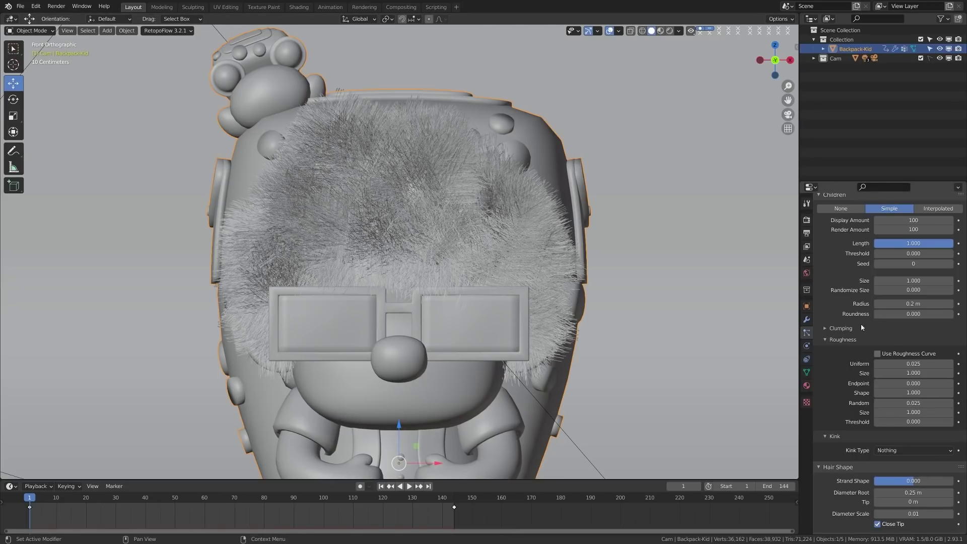
pyautogui.click(852, 340)
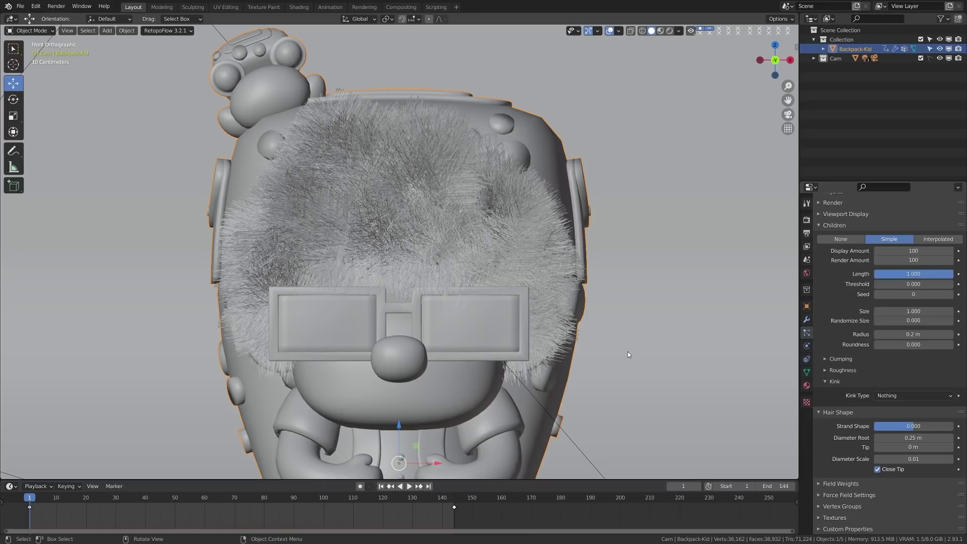
# Set the children's kink type to Curl with an amplitude of 0.03 m
pyautogui.click(902, 396)
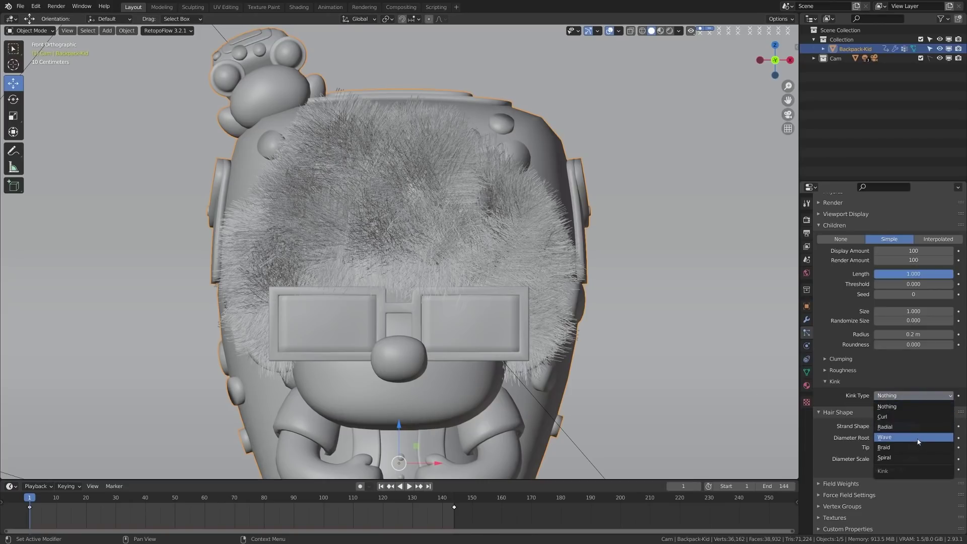
pyautogui.click(893, 418)
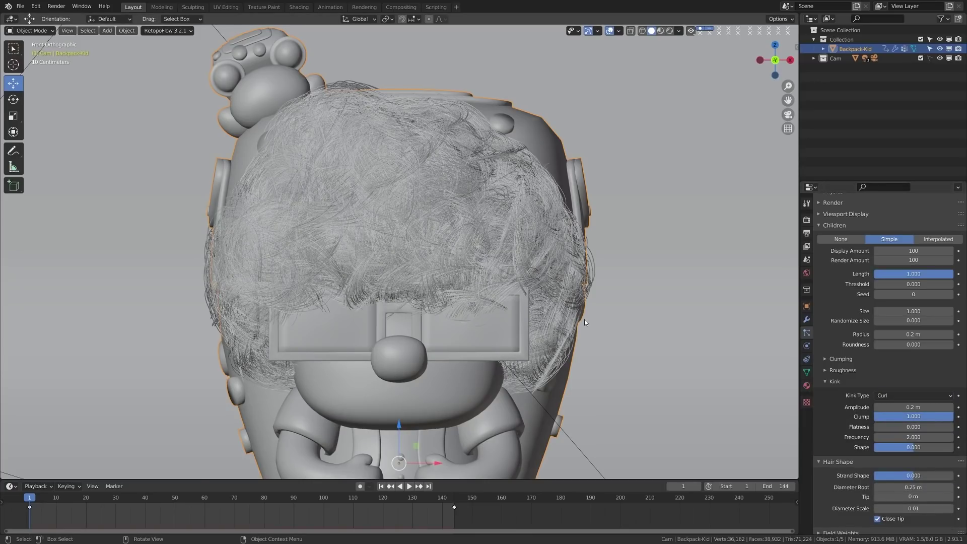
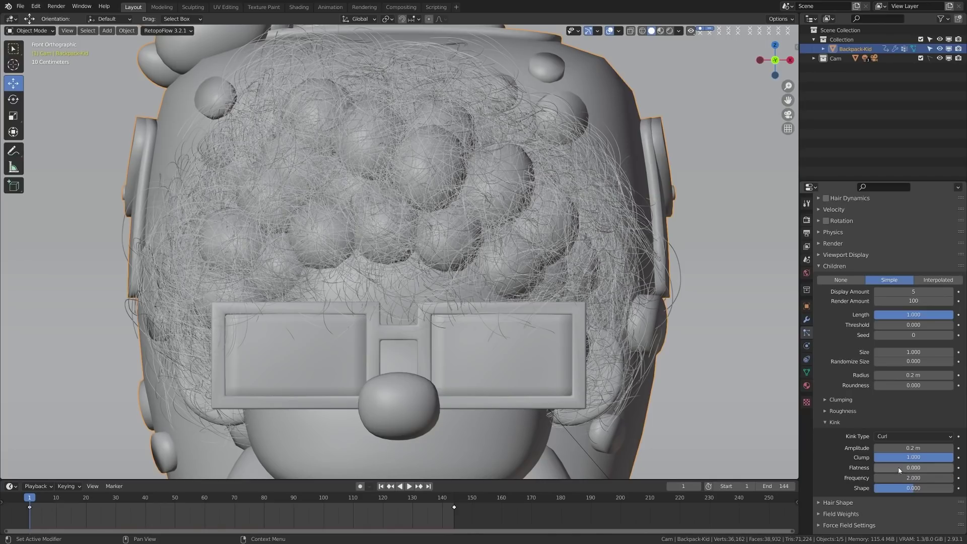
pyautogui.moveTo(914, 448); pyautogui.dragTo(877, 448)
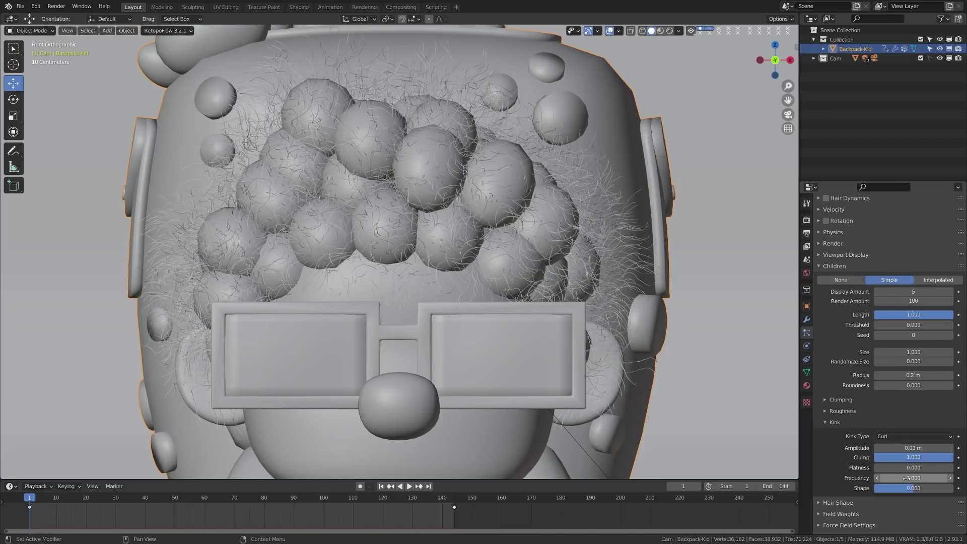
# Try a curl frequency of 5 with an amplitude of 0.05 m on the children
pyautogui.moveTo(914, 478); pyautogui.dragTo(887, 474)
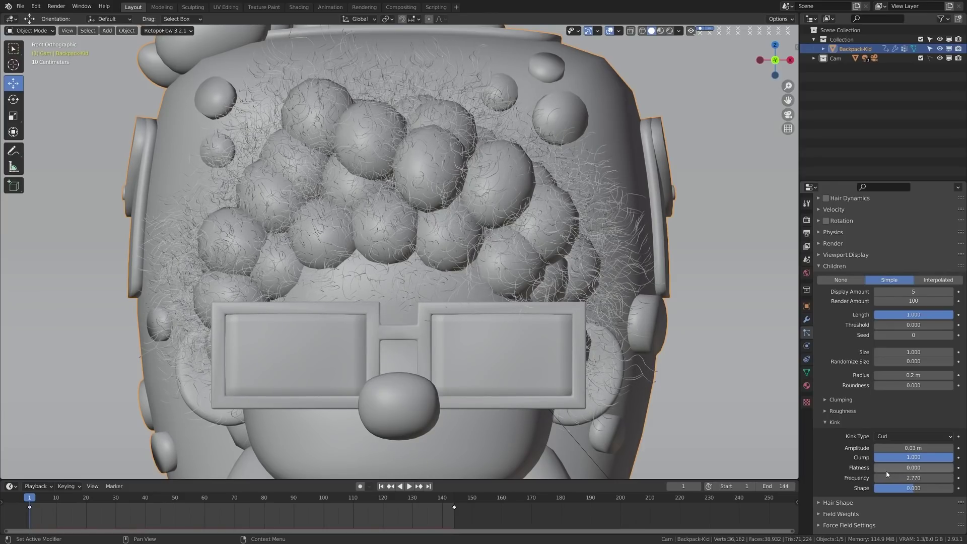
pyautogui.doubleClick(914, 478)
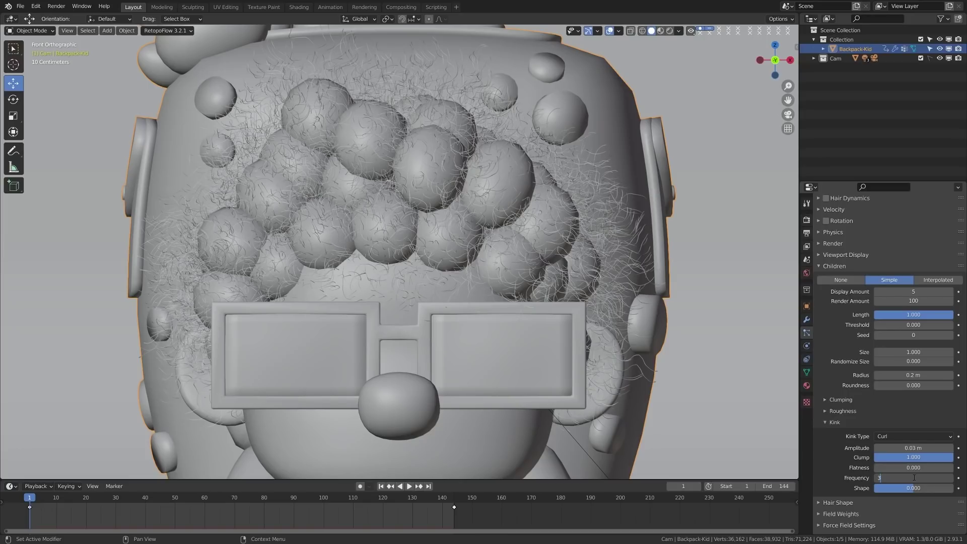
pyautogui.write('5')
pyautogui.press('Return')
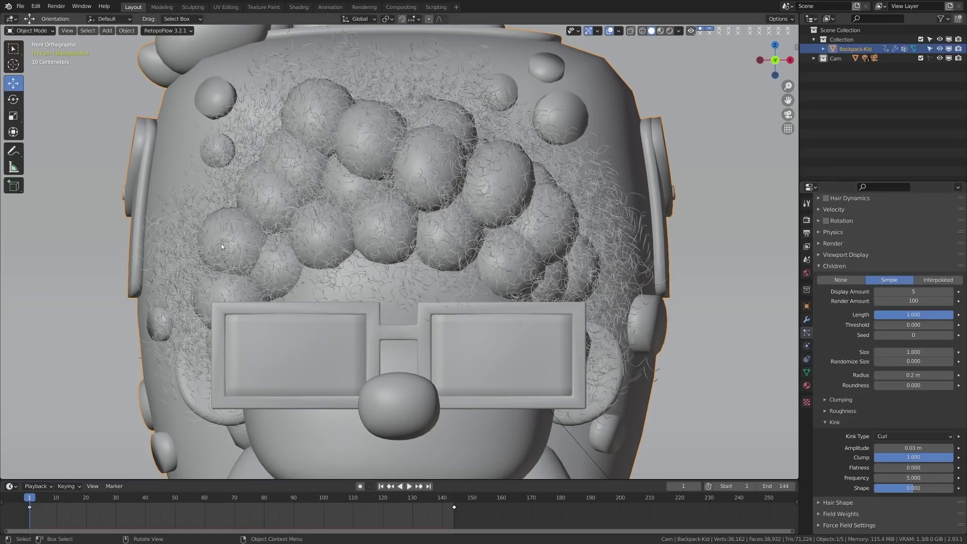
pyautogui.click(909, 448)
pyautogui.click(890, 447)
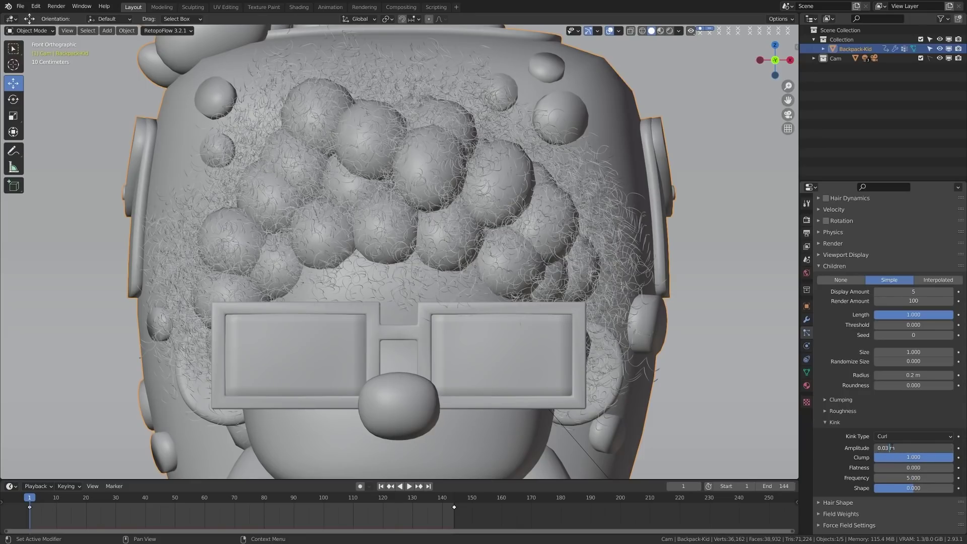
pyautogui.write('5')
pyautogui.press('Return')
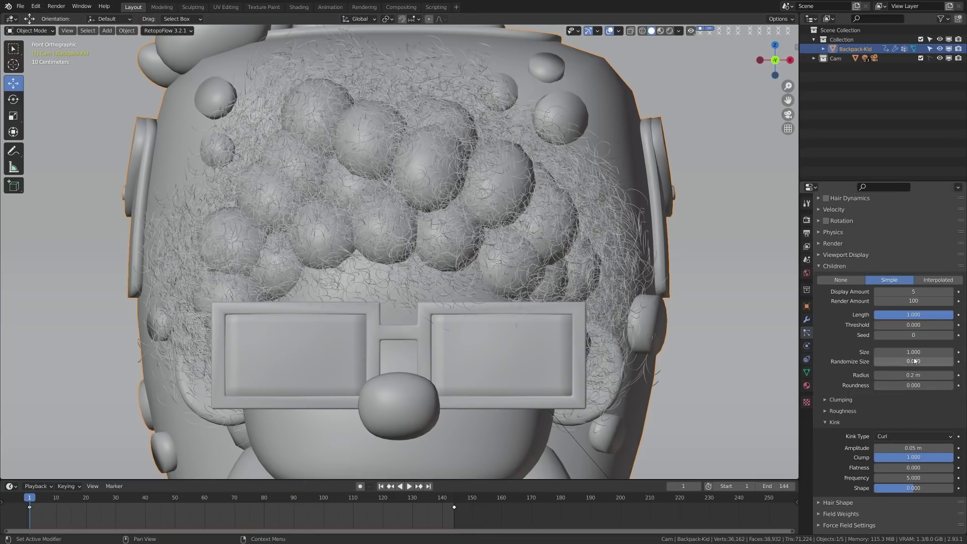
# Set both the display amount and the render amount of the children to 50
pyautogui.scroll(2, 913, 362)
pyautogui.click(912, 324)
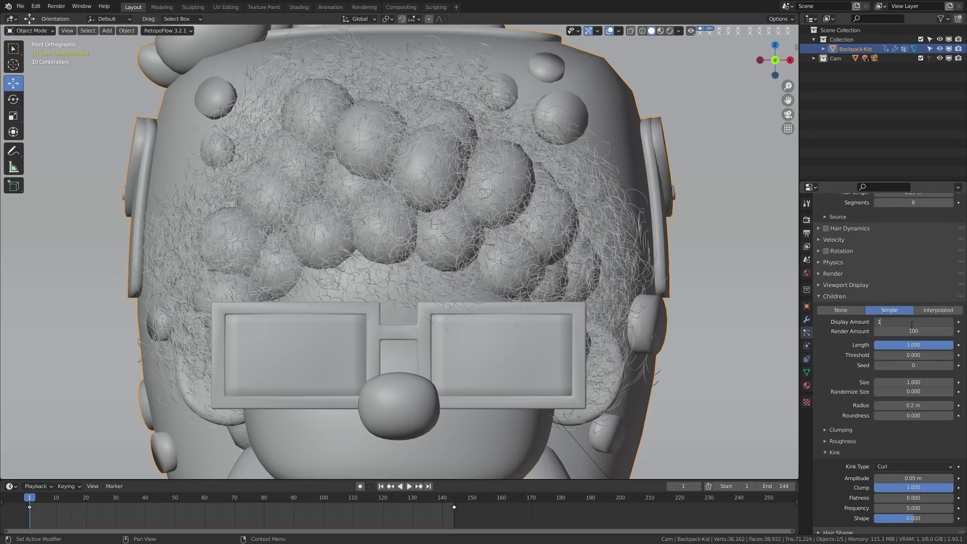
pyautogui.write('100')
pyautogui.press('Return')
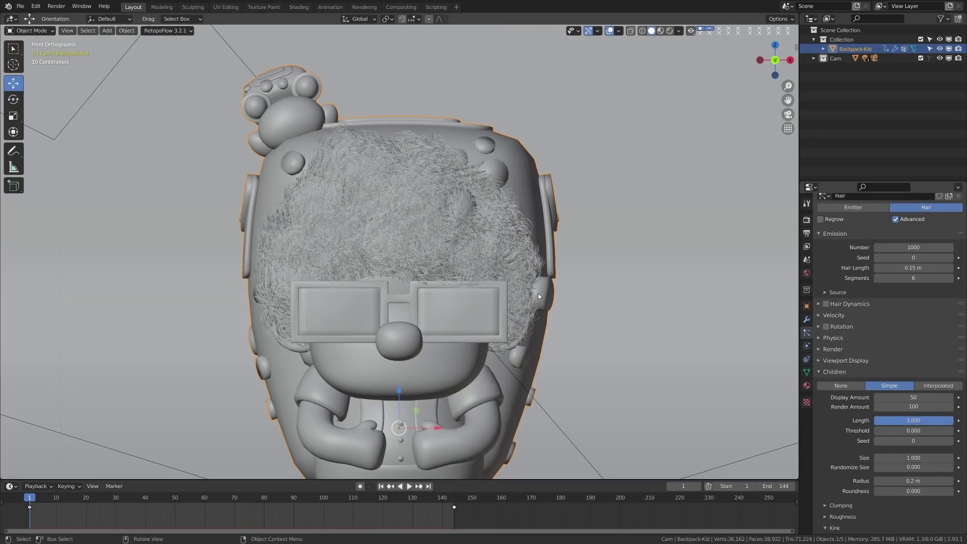
pyautogui.scroll(2, 375, 258)
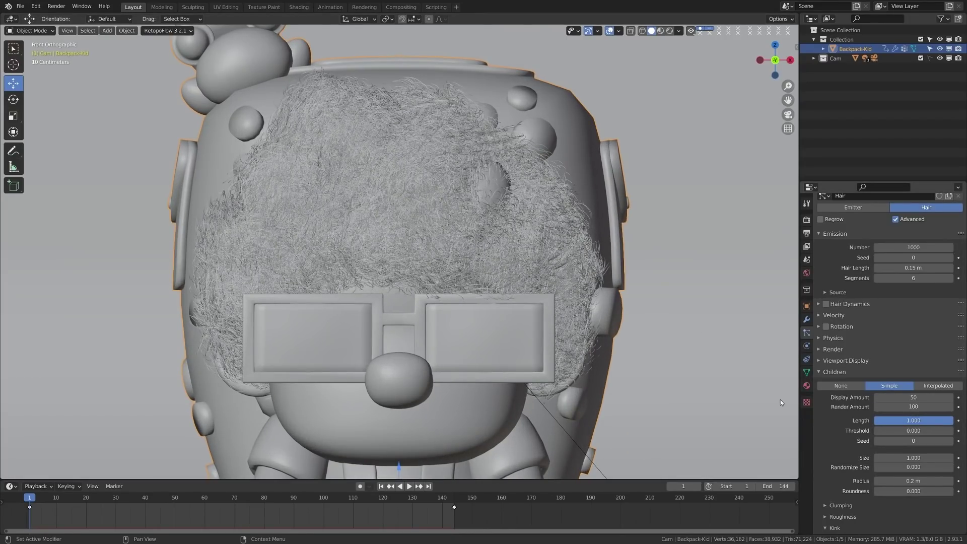
pyautogui.click(913, 407)
pyautogui.write('50')
pyautogui.press('Return')
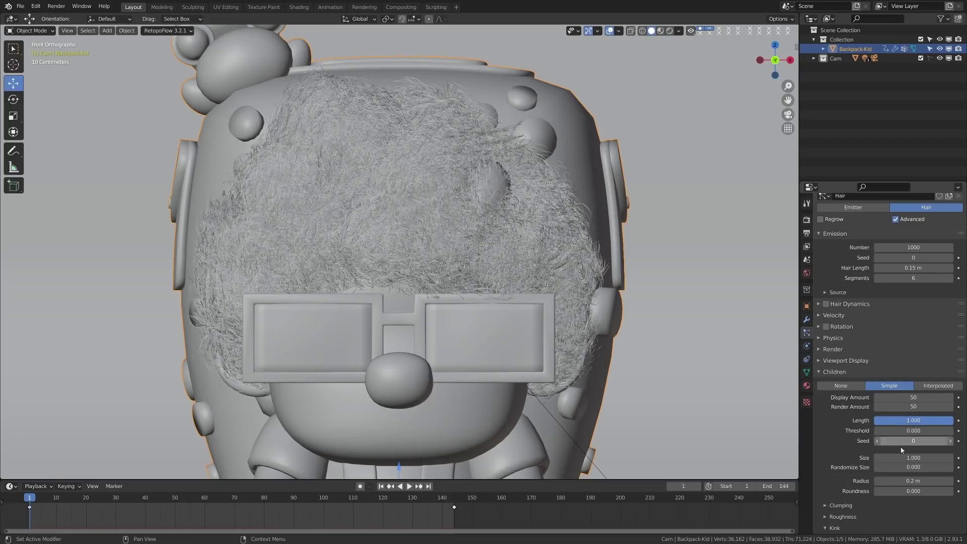
# Set the curl kink's amplitude to 0.1 m and its frequency to 3
pyautogui.scroll(-5, 913, 472)
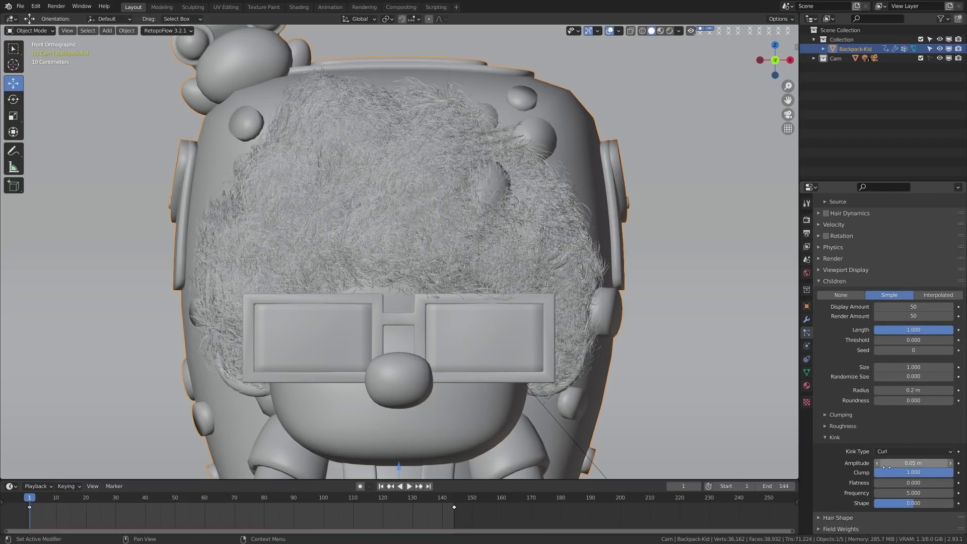
pyautogui.click(878, 464)
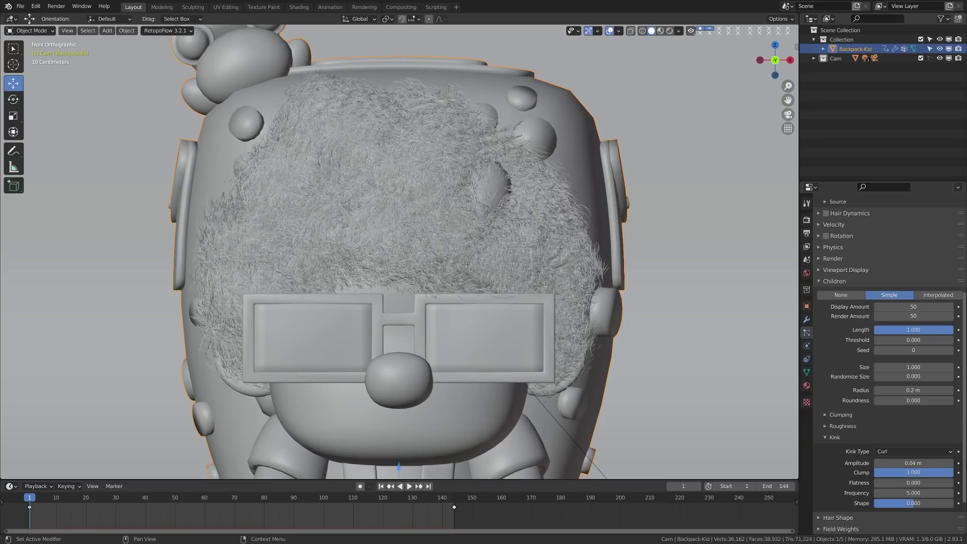
pyautogui.click(920, 464)
pyautogui.press('BackSpace')
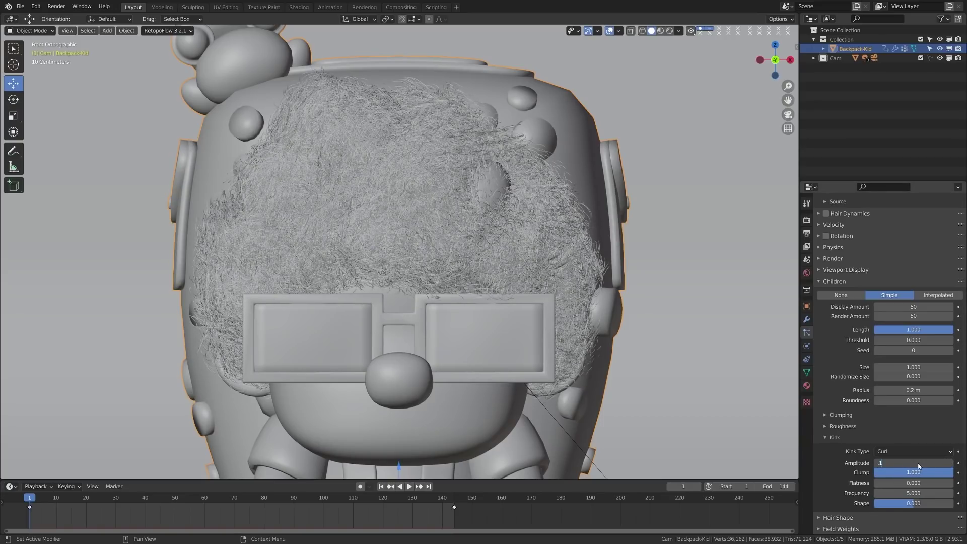
pyautogui.write('.1')
pyautogui.press('Return')
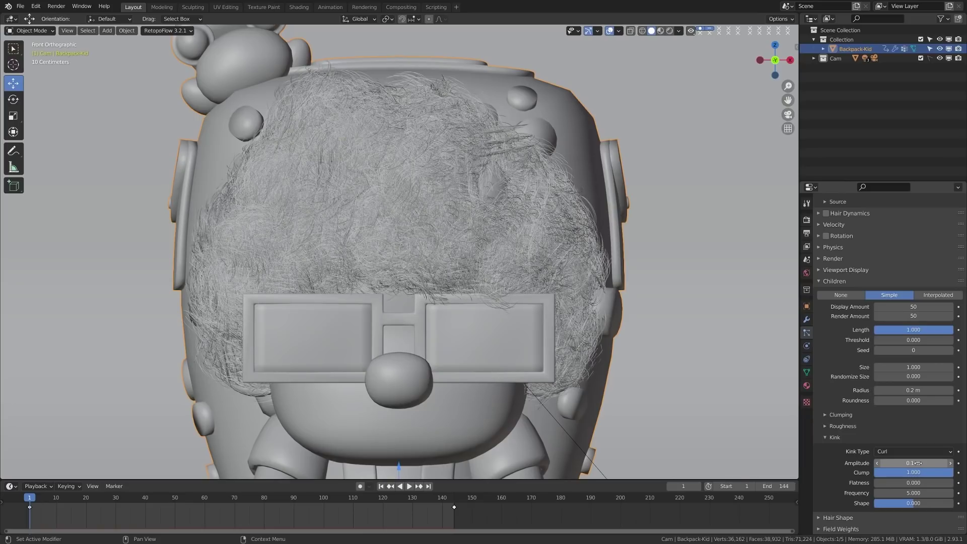
pyautogui.click(910, 493)
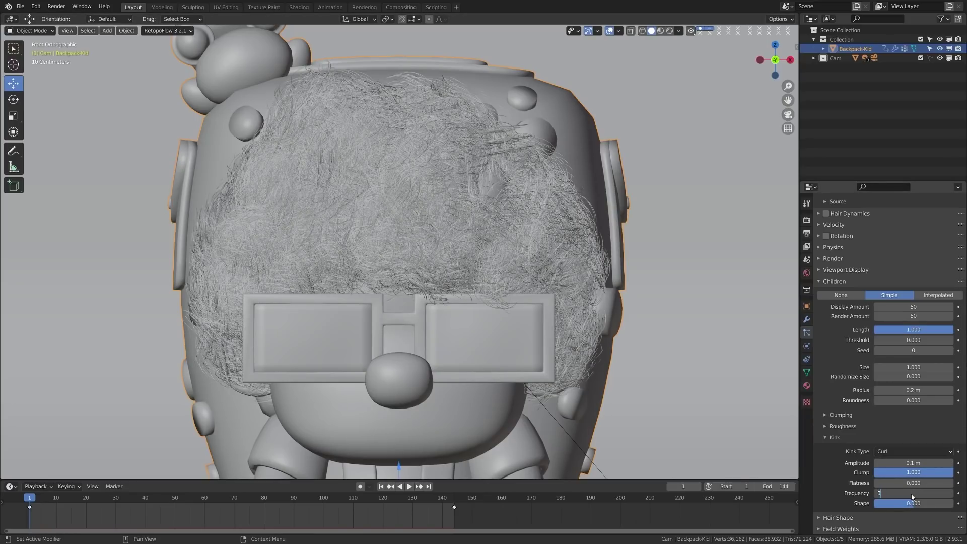
pyautogui.write('3')
pyautogui.press('Return')
pyautogui.moveTo(352, 262); pyautogui.dragTo(581, 342, button='middle')
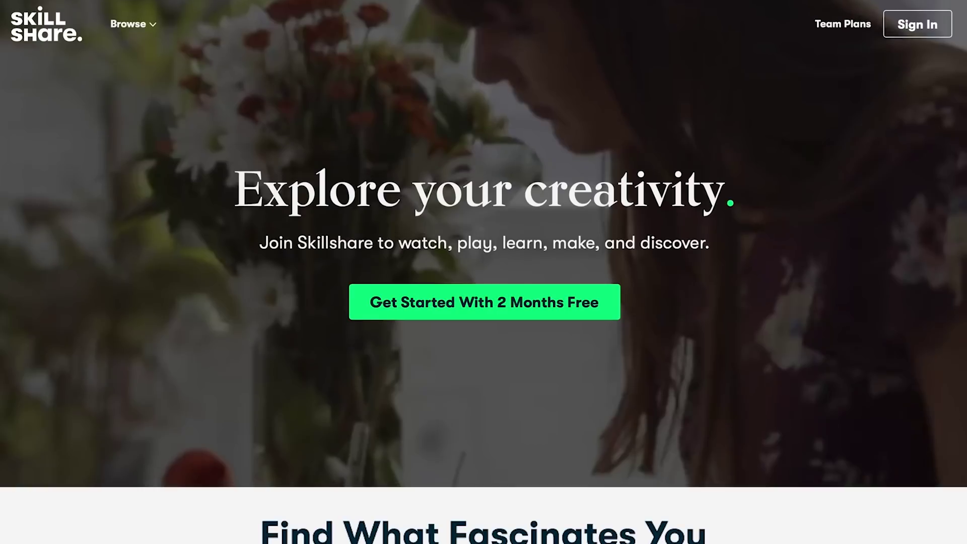
pyautogui.scroll(-5, 484, 272)
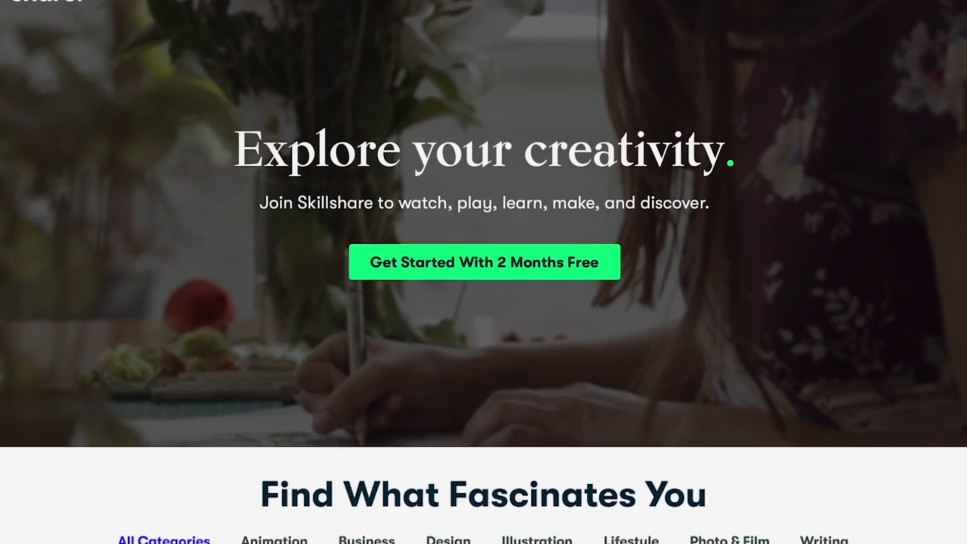
pyautogui.scroll(-3, 325, 390)
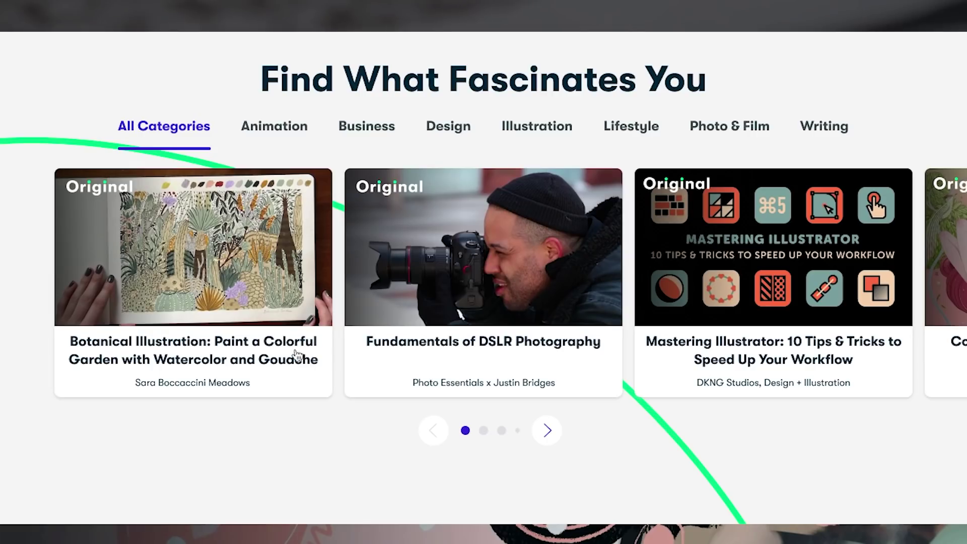
pyautogui.click(225, 264)
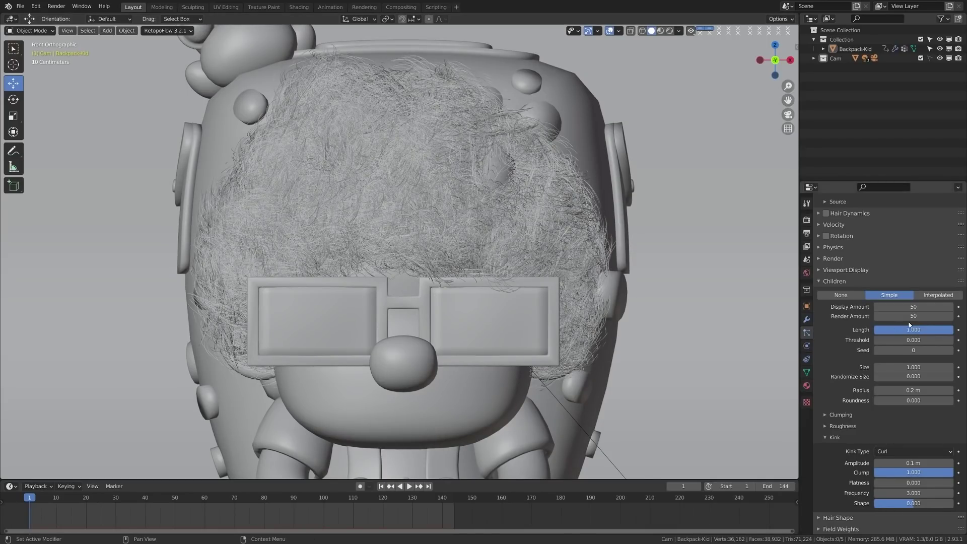
# Collapse the Children and Emission settings of the hair particle system
pyautogui.scroll(1, 867, 352)
pyautogui.click(836, 296)
pyautogui.scroll(7, 866, 385)
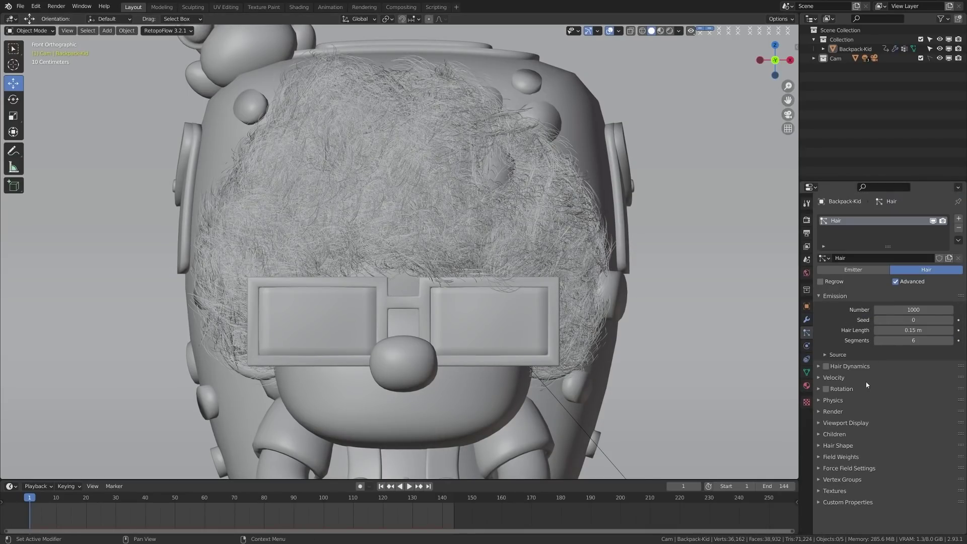
pyautogui.click(837, 297)
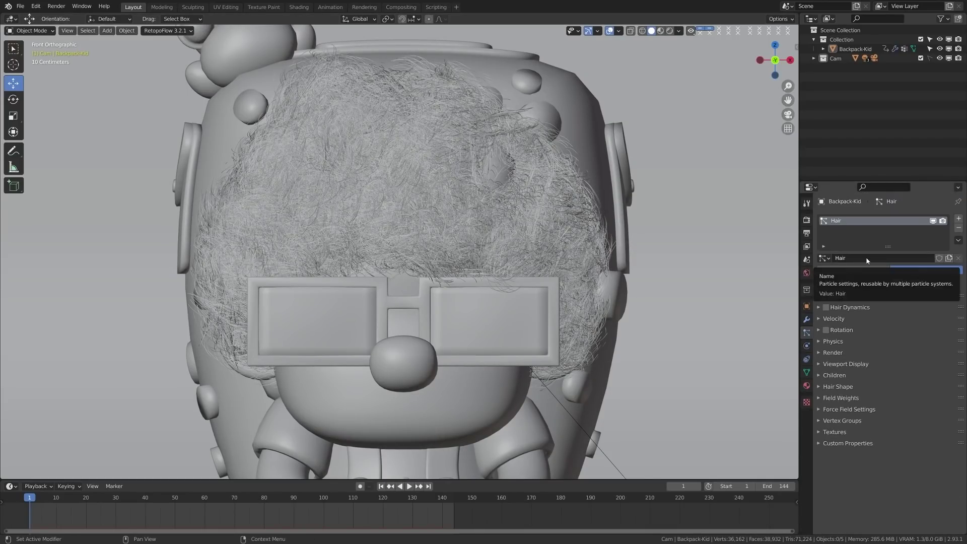
# Examine the curled hair's coverage of the spheres above the glasses from several side angles and up close
pyautogui.moveTo(708, 251); pyautogui.dragTo(563, 266, button='middle')
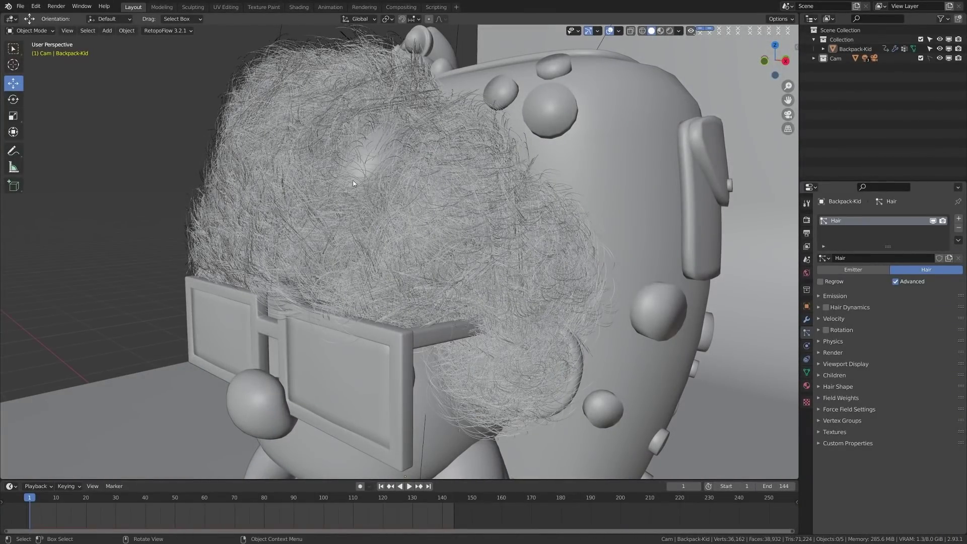
pyautogui.moveTo(363, 171); pyautogui.dragTo(388, 189, button='middle')
pyautogui.scroll(4, 488, 244)
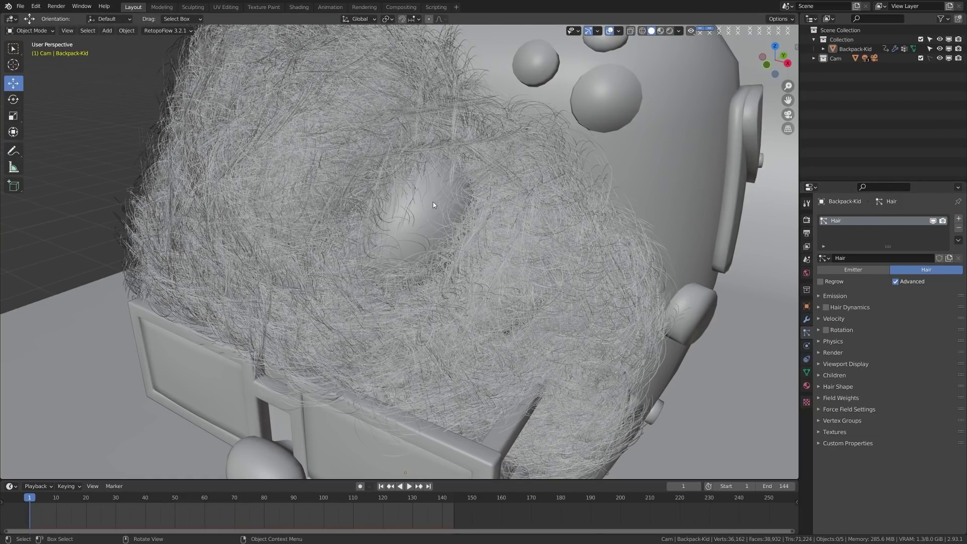
pyautogui.moveTo(433, 202); pyautogui.dragTo(403, 250, button='middle')
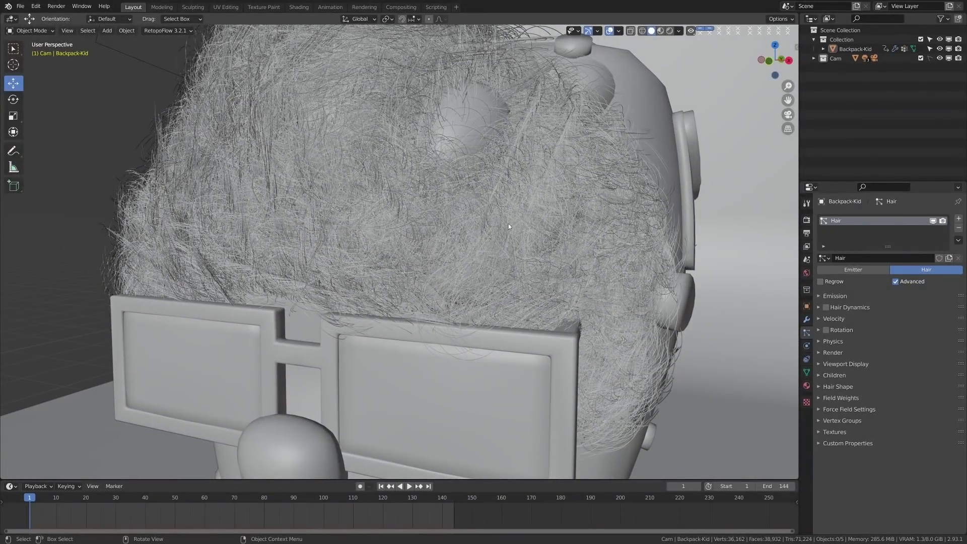
pyautogui.moveTo(523, 244); pyautogui.dragTo(410, 149, button='middle')
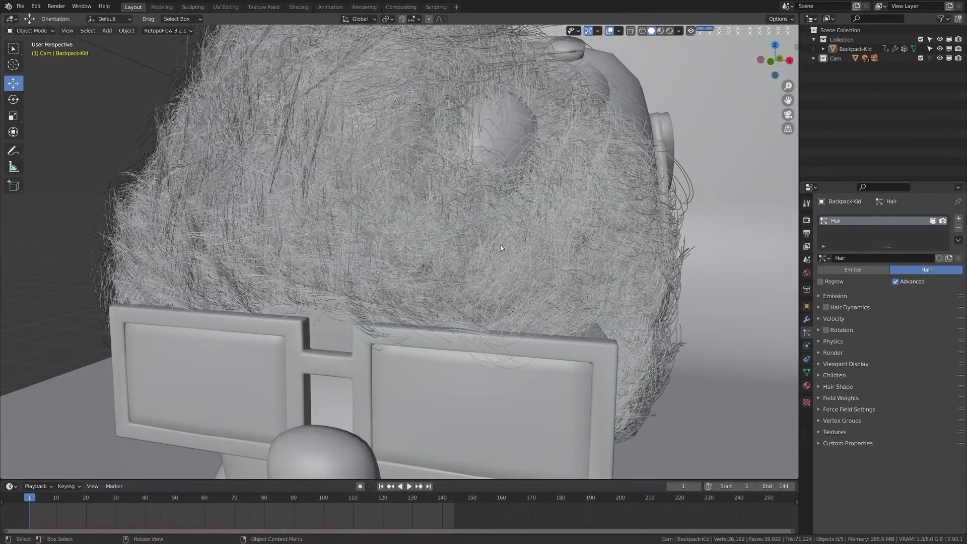
pyautogui.moveTo(500, 245); pyautogui.dragTo(473, 249, button='middle')
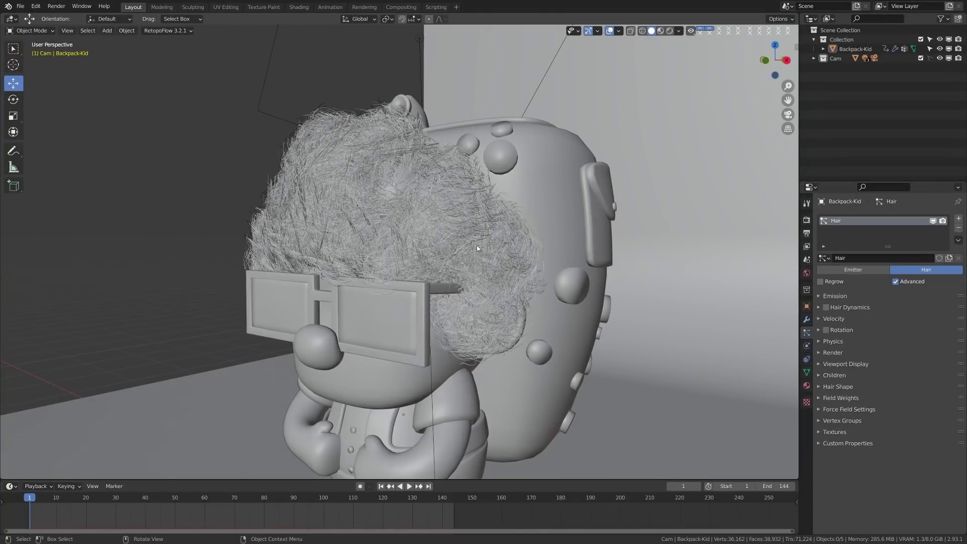
pyautogui.scroll(-1, 440, 260)
pyautogui.scroll(1, 441, 263)
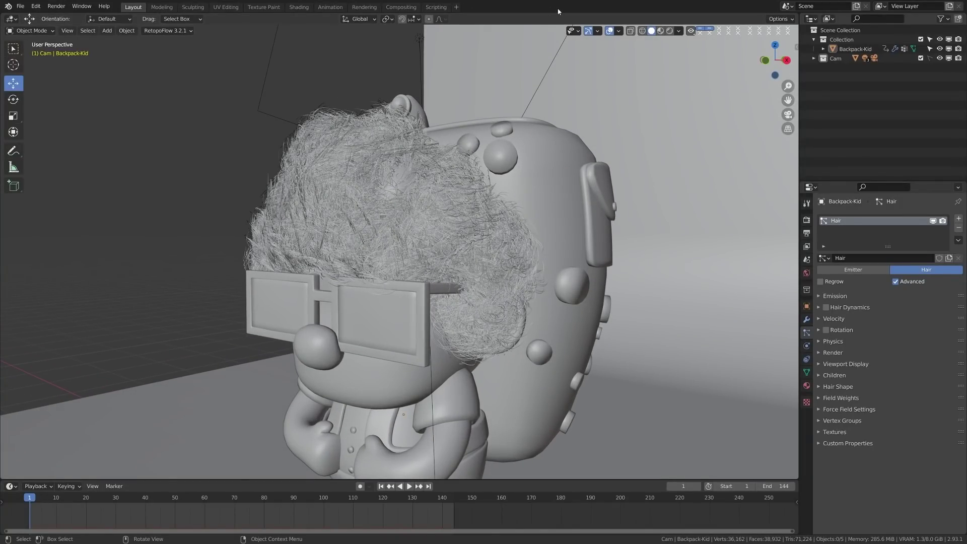
# Select the Backpack-Kid character and switch it to Particle Edit mode
pyautogui.click(405, 207)
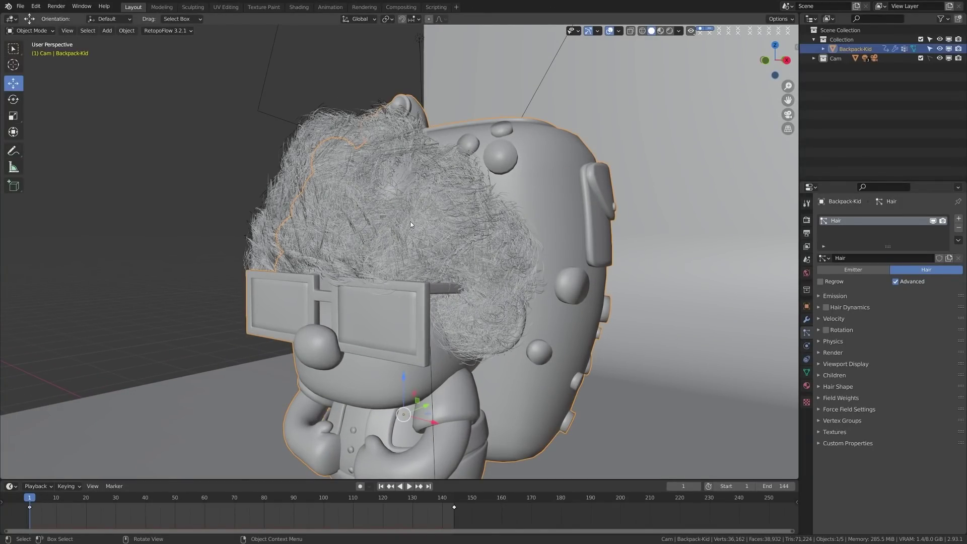
pyautogui.hotkey('ctrl', 'Tab')
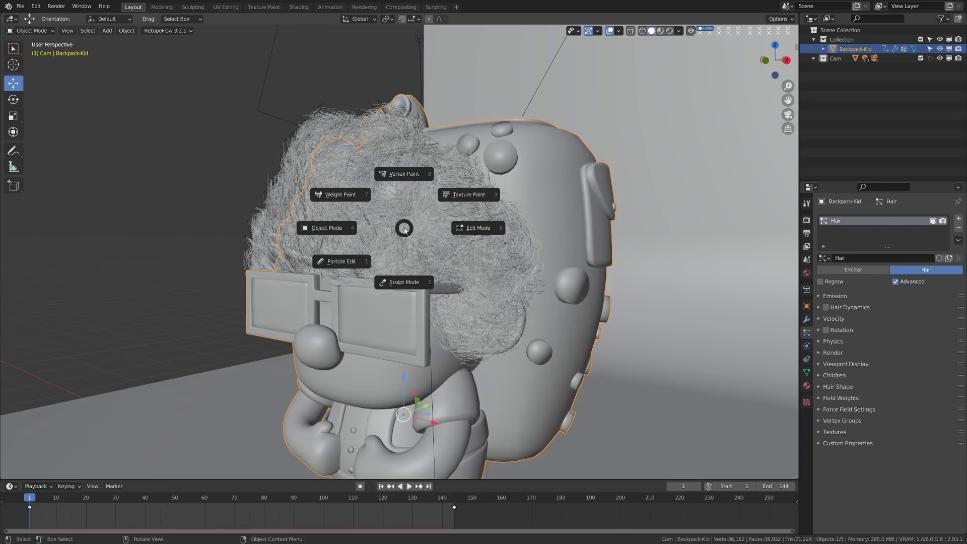
pyautogui.click(356, 264)
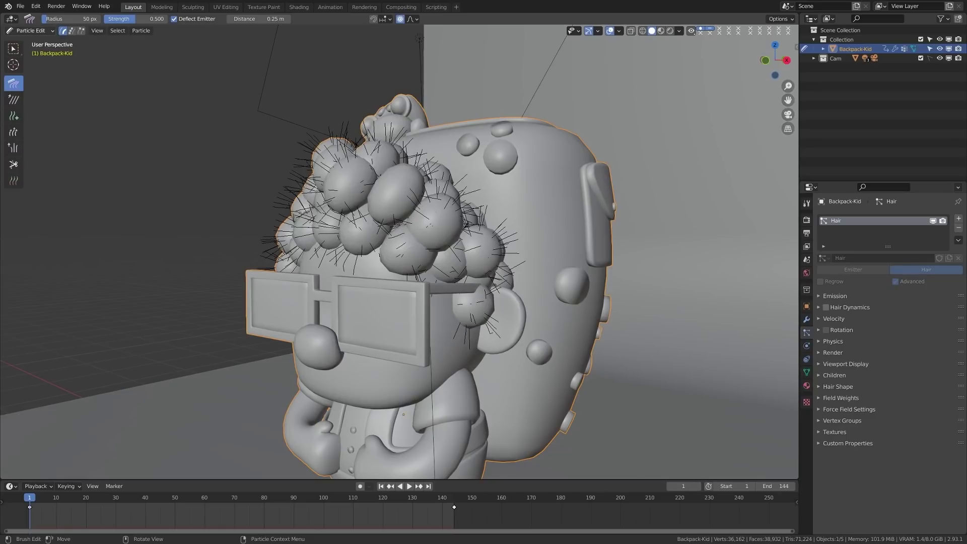
pyautogui.click(54, 33)
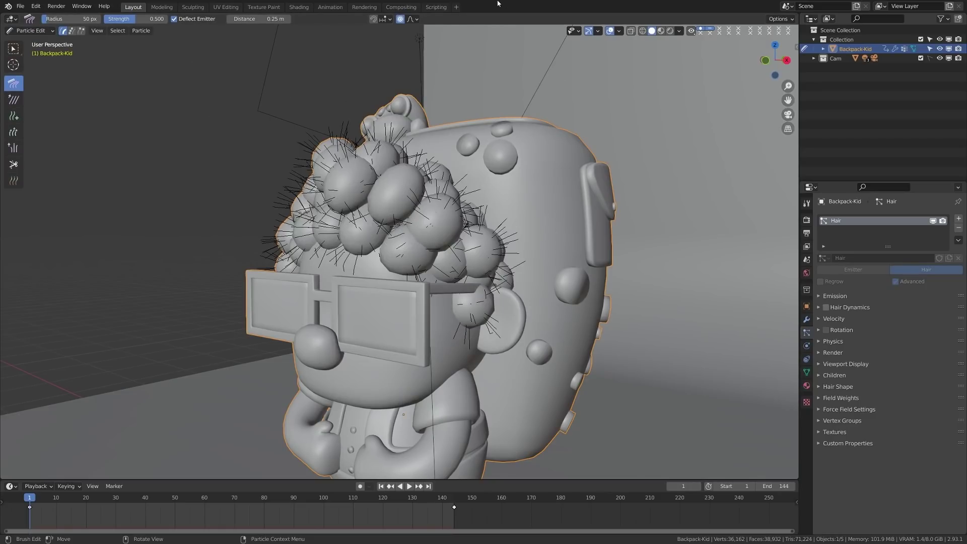
# Return the character to Object Mode and examine the curly hair's volume from the side and front
pyautogui.moveTo(357, 257); pyautogui.dragTo(408, 271, button='middle')
pyautogui.moveTo(453, 285); pyautogui.dragTo(299, 250, button='middle')
pyautogui.hotkey('ctrl', 'Tab')
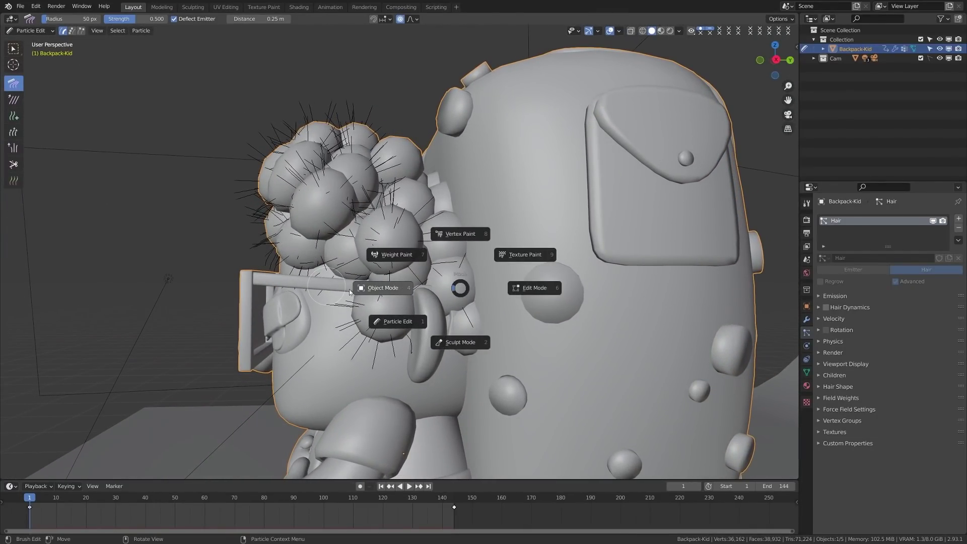
pyautogui.click(388, 315)
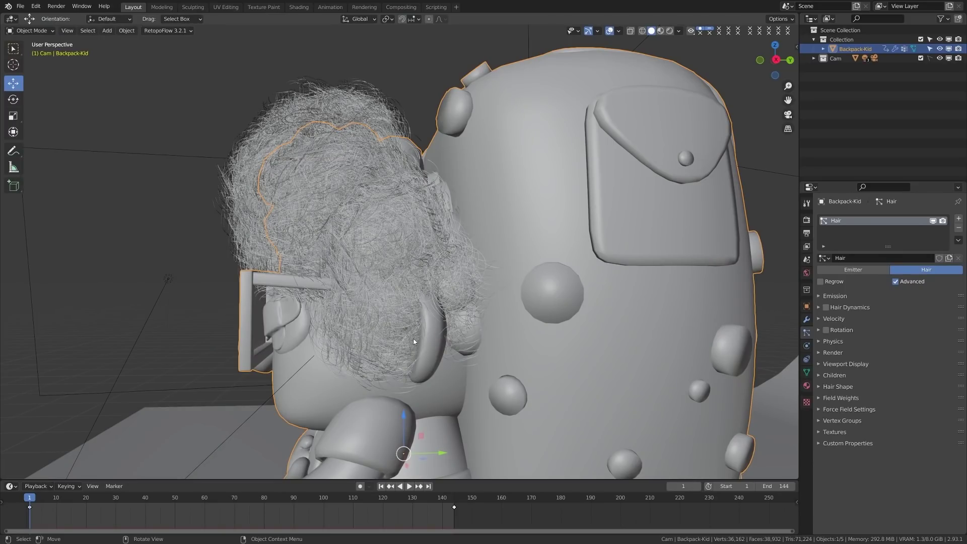
pyautogui.moveTo(400, 322)
pyautogui.mouseDown(button='middle')
pyautogui.moveTo(358, 300)
pyautogui.moveTo(417, 305)
pyautogui.moveTo(386, 315)
pyautogui.mouseUp(button='middle')
pyautogui.scroll(-5, 417, 304)
pyautogui.scroll(2, 419, 307)
pyautogui.scroll(3, 352, 275)
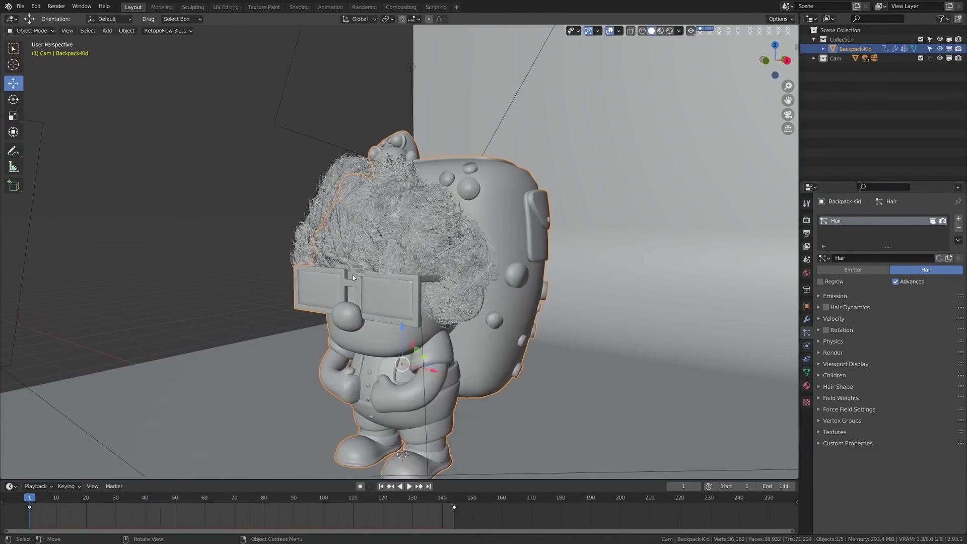
# Switch to Particle Edit, enlarge the Comb brush to a 241 px radius, and comb the hairs beside the ear downward
pyautogui.hotkey('ctrl', 'Tab')
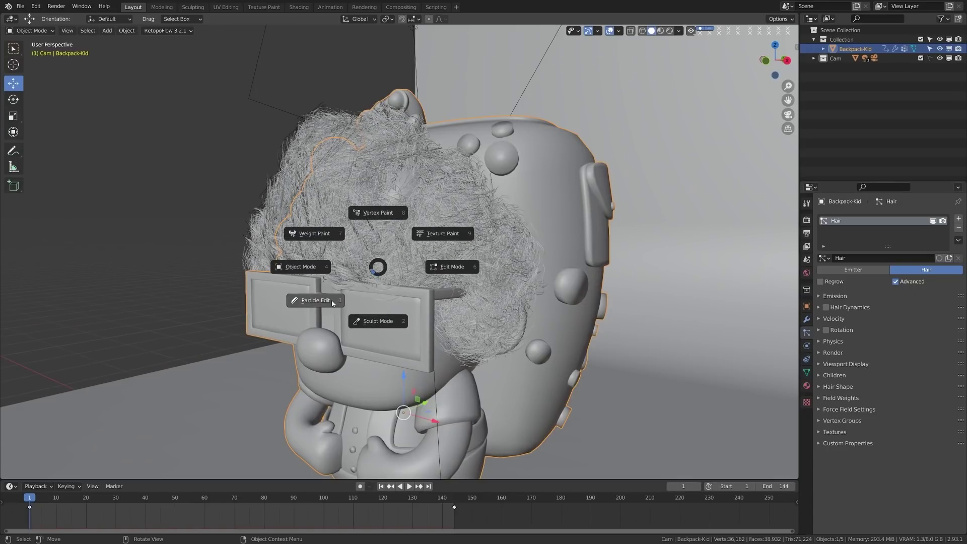
pyautogui.click(315, 300)
pyautogui.scroll(2, 169, 195)
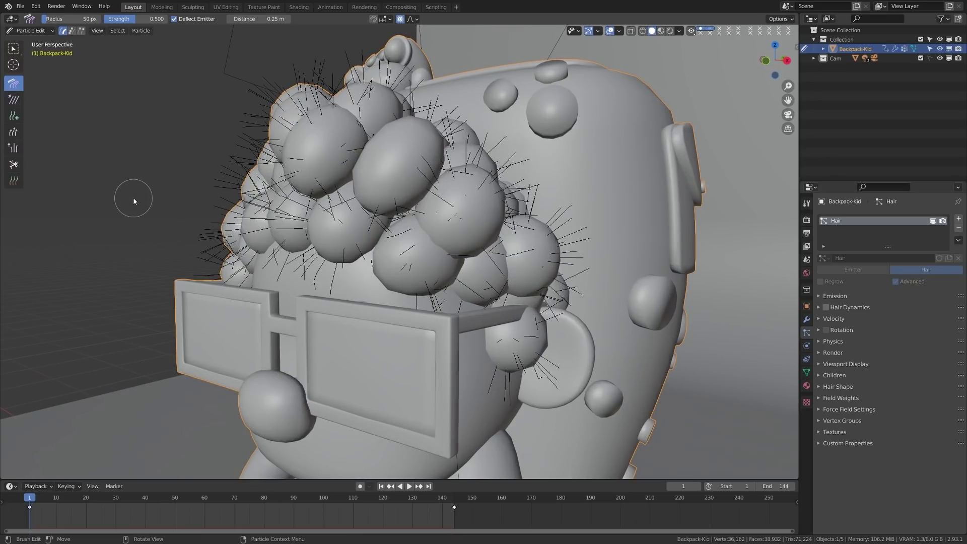
pyautogui.press('f')
pyautogui.click(237, 244)
pyautogui.moveTo(503, 342); pyautogui.dragTo(449, 325, button='middle')
pyautogui.moveTo(449, 325)
pyautogui.mouseDown()
pyautogui.moveTo(408, 313)
pyautogui.moveTo(416, 333)
pyautogui.moveTo(402, 358)
pyautogui.moveTo(347, 305)
pyautogui.moveTo(323, 317)
pyautogui.moveTo(340, 329)
pyautogui.mouseUp()
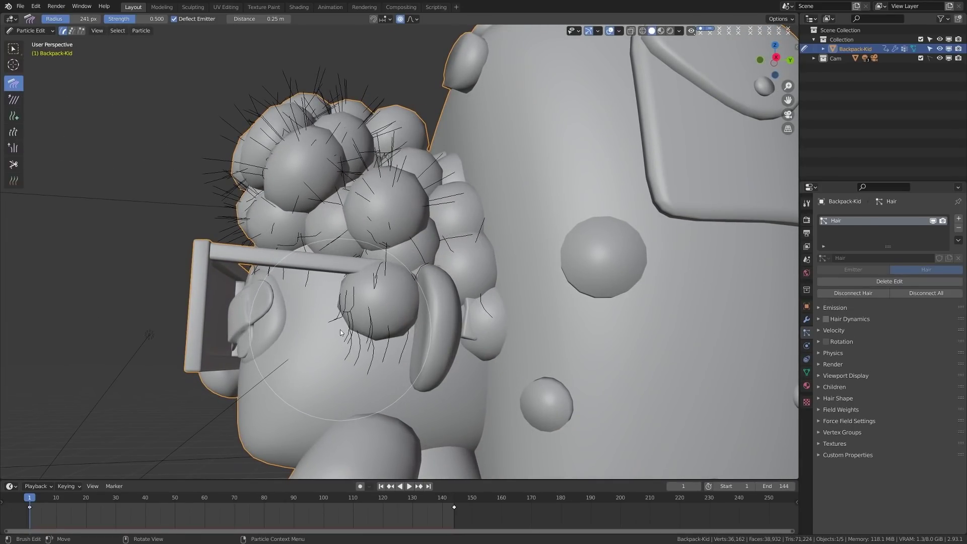
# Reduce the Comb brush's radius to 103 px and comb the hairs on the sphere in front of the ear straight down
pyautogui.press('f')
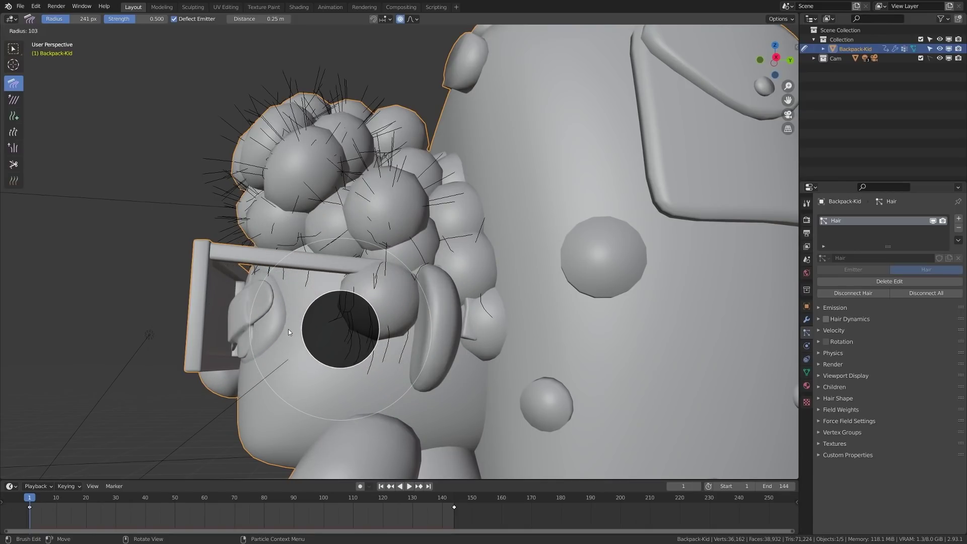
pyautogui.click(288, 328)
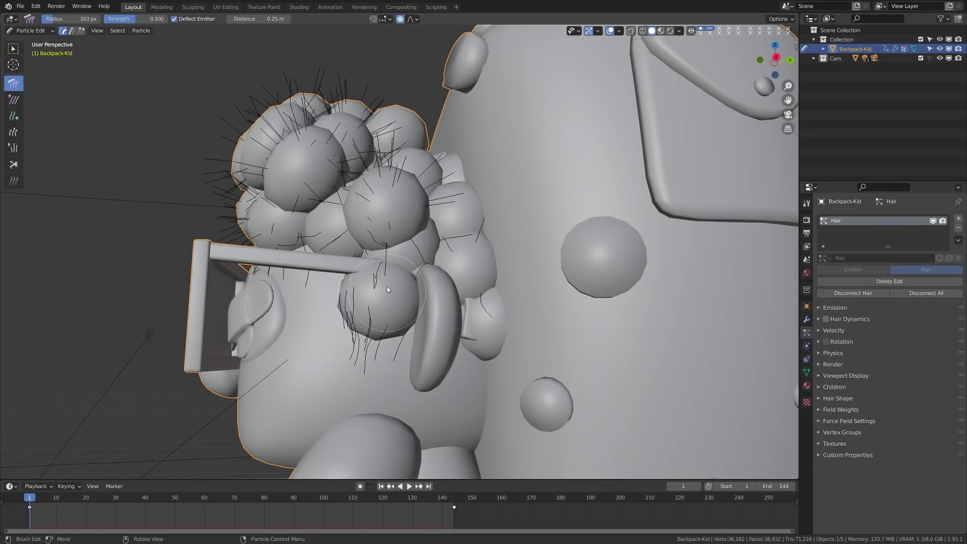
pyautogui.moveTo(387, 289); pyautogui.dragTo(377, 335)
pyautogui.moveTo(467, 309); pyautogui.dragTo(413, 264, button='middle')
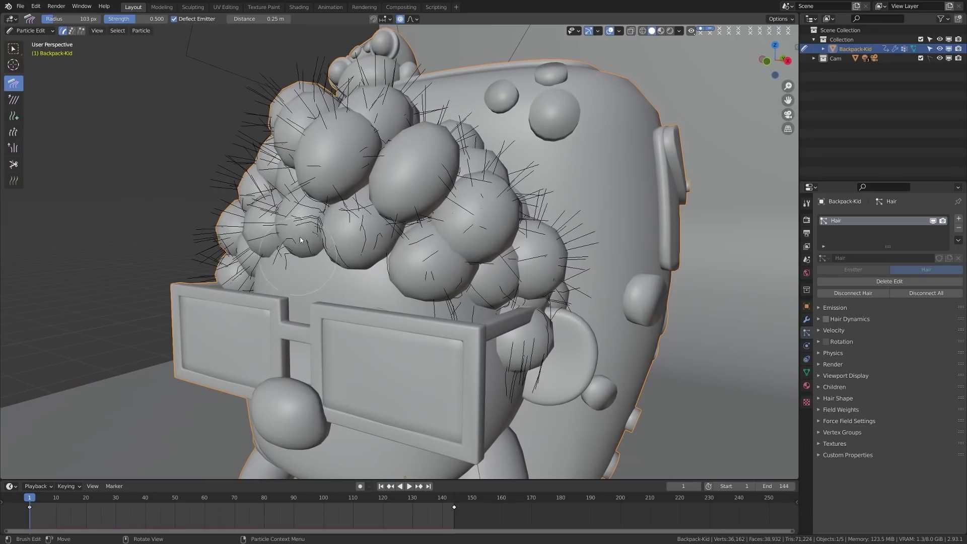
# Comb the hairs on the front row of spheres, and comb those on the sphere by the other ear downward
pyautogui.moveTo(289, 234); pyautogui.dragTo(358, 237, button='middle')
pyautogui.moveTo(358, 238)
pyautogui.mouseDown()
pyautogui.moveTo(349, 271)
pyautogui.moveTo(301, 228)
pyautogui.moveTo(317, 272)
pyautogui.moveTo(278, 231)
pyautogui.moveTo(291, 273)
pyautogui.mouseUp()
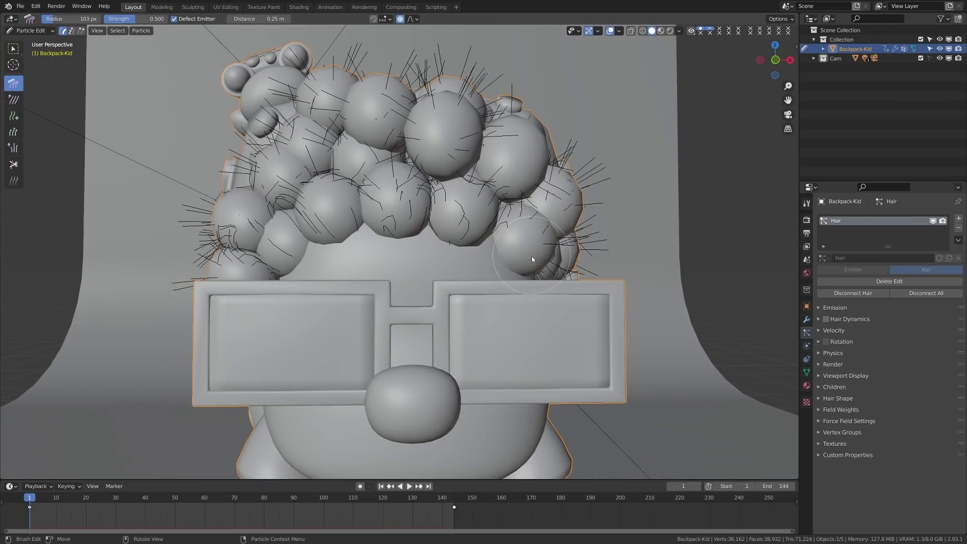
pyautogui.moveTo(317, 261); pyautogui.dragTo(416, 259, button='middle')
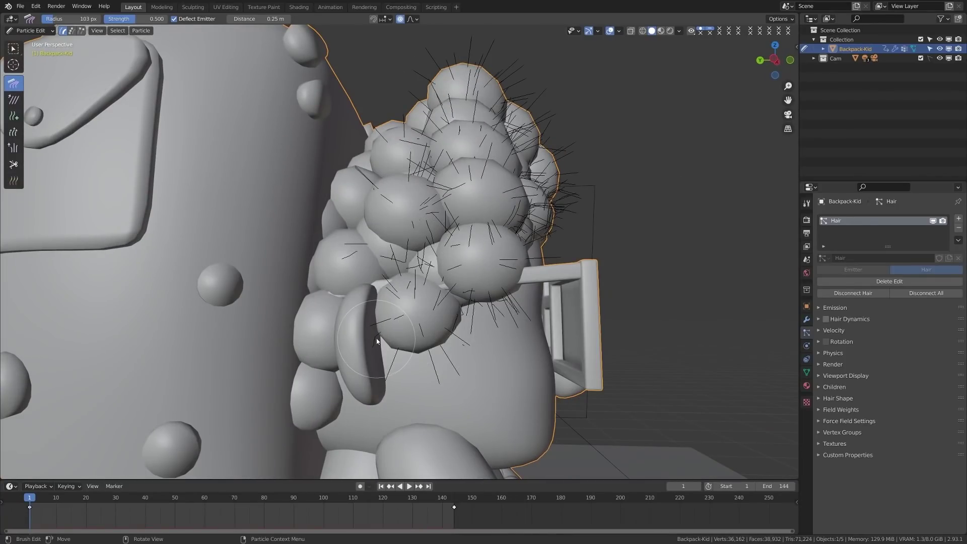
pyautogui.moveTo(380, 357)
pyautogui.mouseDown()
pyautogui.moveTo(447, 348)
pyautogui.moveTo(440, 376)
pyautogui.moveTo(400, 376)
pyautogui.mouseUp()
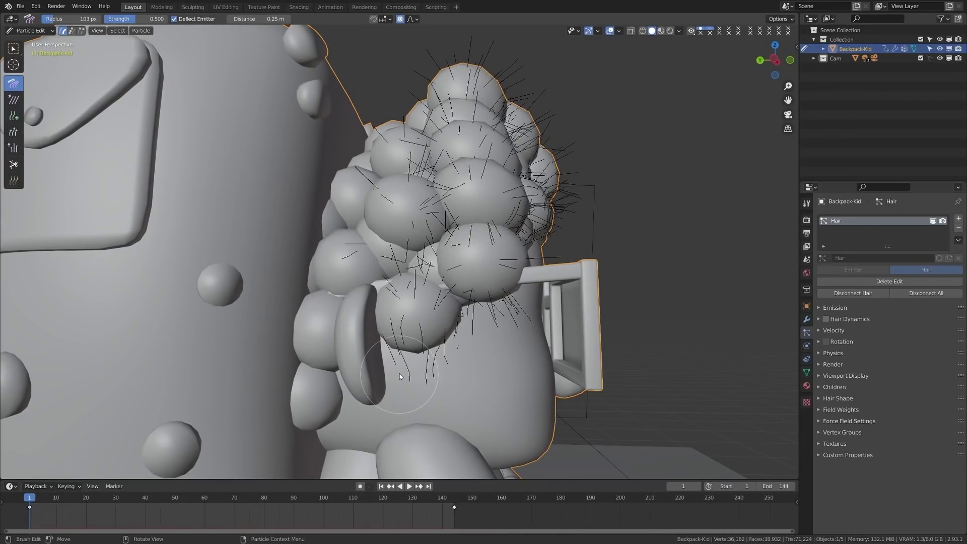
# Smooth the combed hairs on and just above the sphere beside the ear with the Smooth brush
pyautogui.click(13, 100)
pyautogui.moveTo(429, 366); pyautogui.dragTo(421, 336)
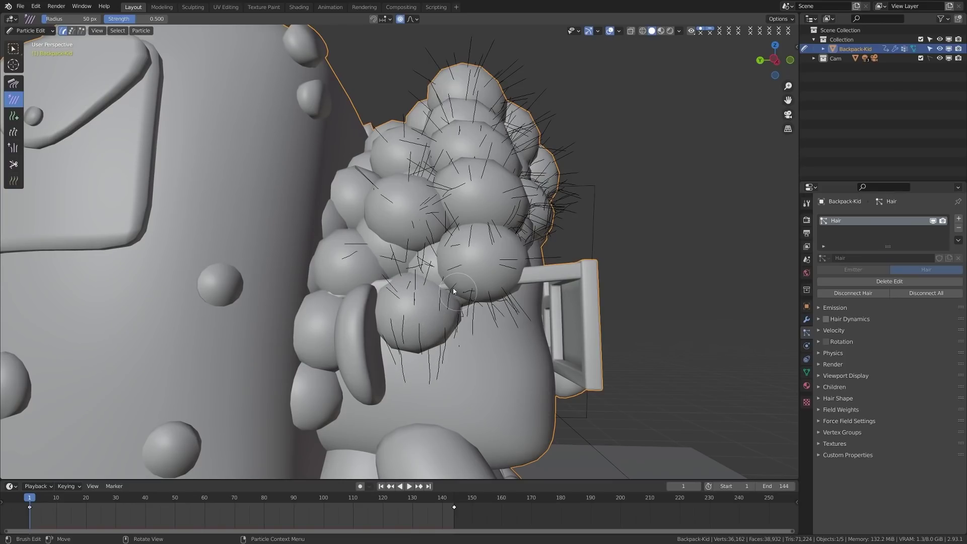
pyautogui.moveTo(454, 291)
pyautogui.mouseDown()
pyautogui.moveTo(431, 255)
pyautogui.moveTo(406, 260)
pyautogui.mouseUp()
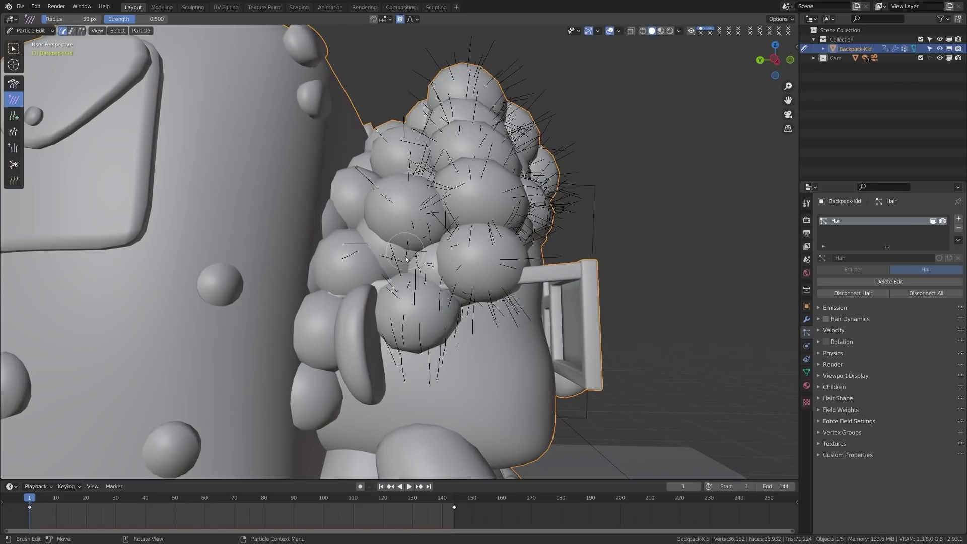
# Lengthen the hairs on the upper spheres using the Length brush in Grow mode with a 173 px radius
pyautogui.click(13, 132)
pyautogui.moveTo(328, 237); pyautogui.dragTo(438, 193, button='middle')
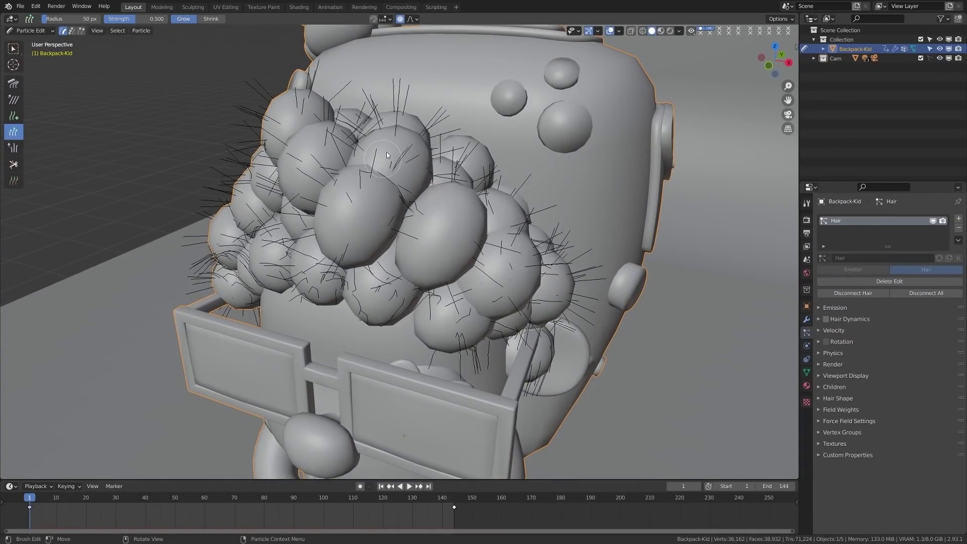
pyautogui.press('f')
pyautogui.click(452, 193)
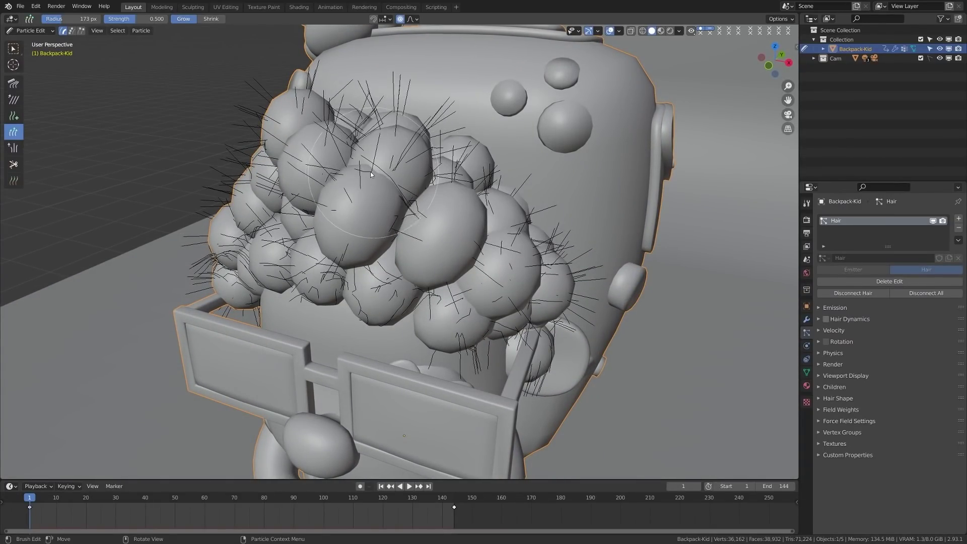
pyautogui.moveTo(313, 134); pyautogui.dragTo(382, 135, button='middle')
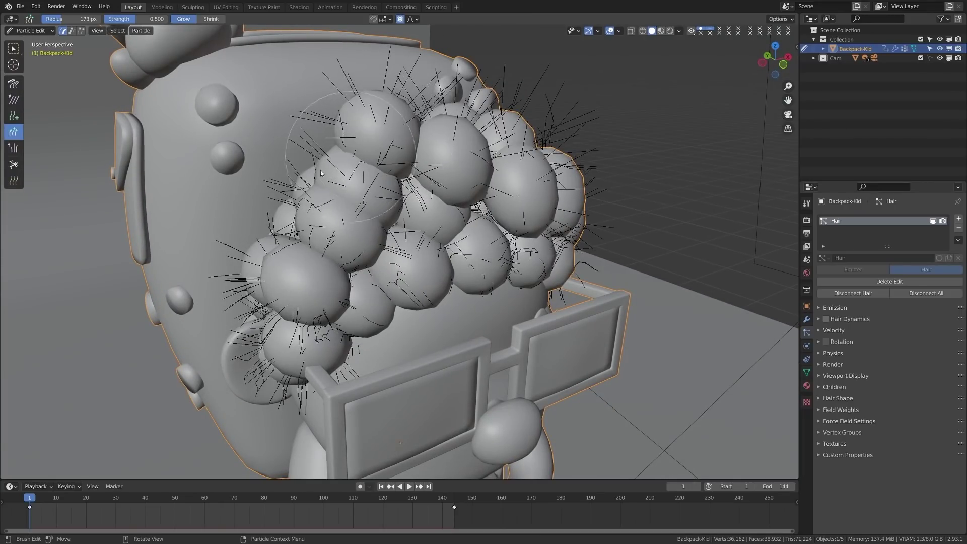
# Set the Puff brush's radius to 210 px, and make the Cut brush active
pyautogui.click(13, 148)
pyautogui.moveTo(340, 241)
pyautogui.mouseDown(button='middle')
pyautogui.moveTo(312, 220)
pyautogui.moveTo(314, 318)
pyautogui.moveTo(421, 323)
pyautogui.mouseUp(button='middle')
pyautogui.press('f')
pyautogui.click(377, 242)
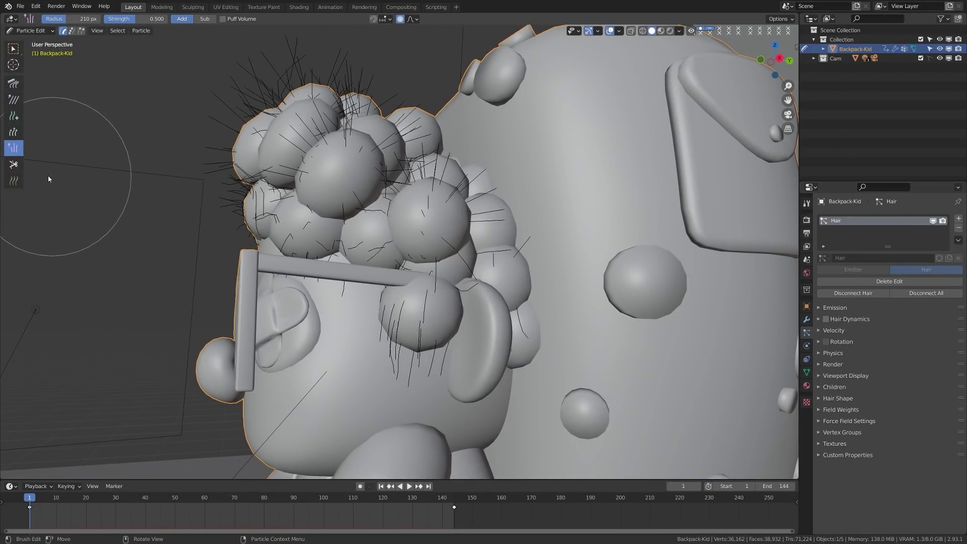
pyautogui.click(14, 84)
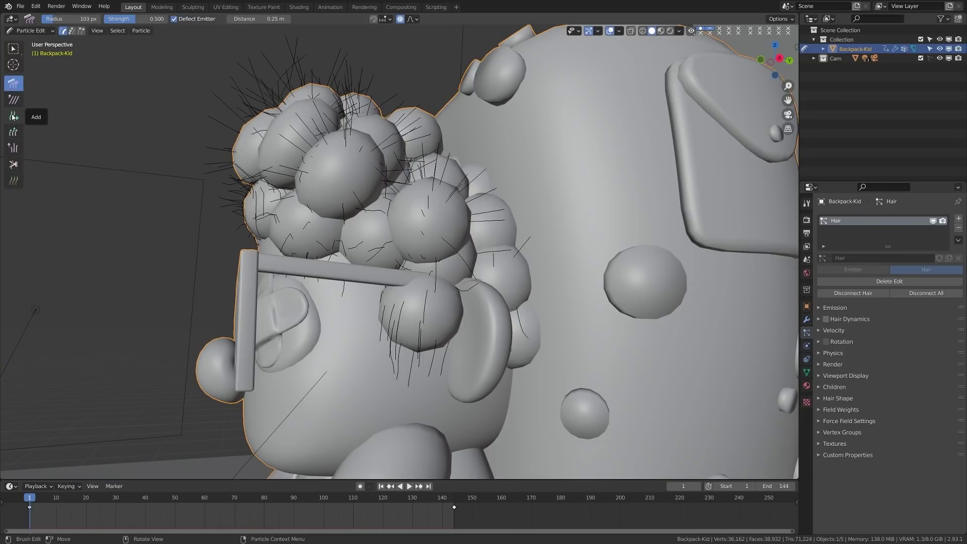
pyautogui.click(13, 166)
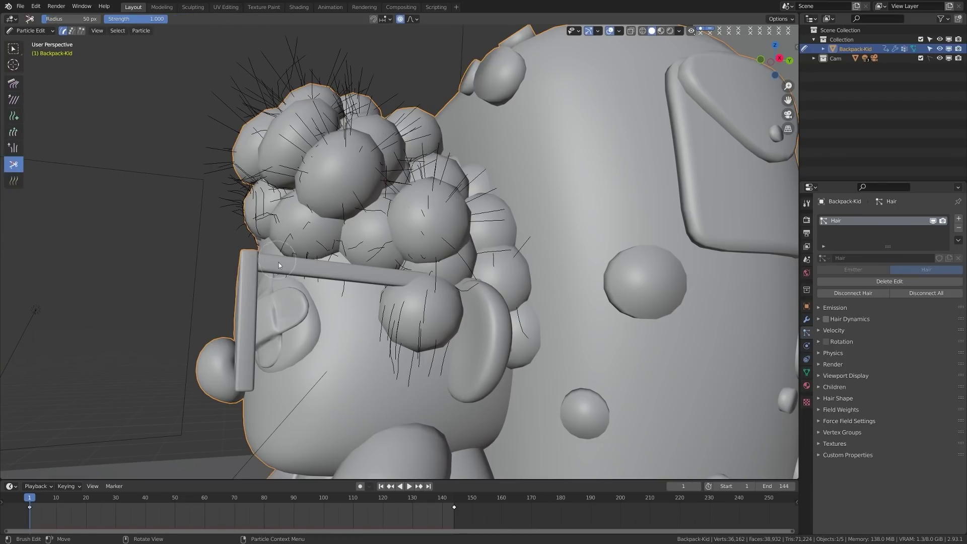
# Return to Object Mode and examine the groomed curly hair from the front and side
pyautogui.moveTo(279, 262); pyautogui.dragTo(415, 266, button='middle')
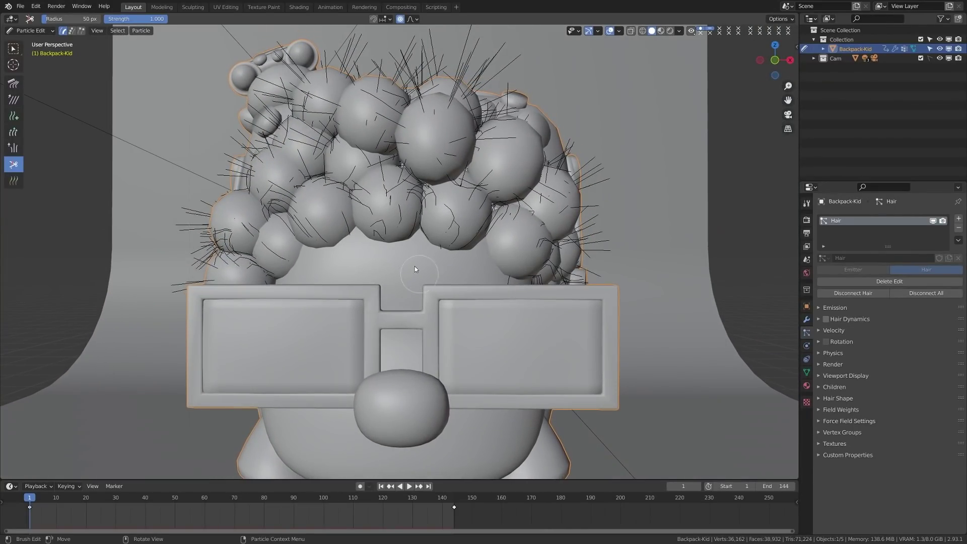
pyautogui.hotkey('ctrl', 'Tab')
pyautogui.click(361, 269)
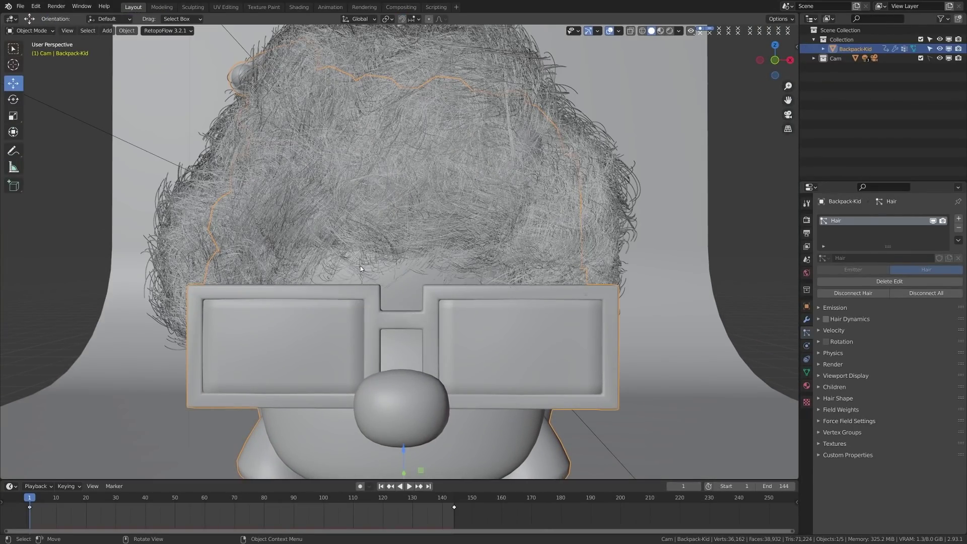
pyautogui.scroll(-5, 361, 266)
pyautogui.moveTo(400, 244)
pyautogui.mouseDown(button='middle')
pyautogui.moveTo(320, 241)
pyautogui.moveTo(338, 276)
pyautogui.moveTo(406, 256)
pyautogui.mouseUp(button='middle')
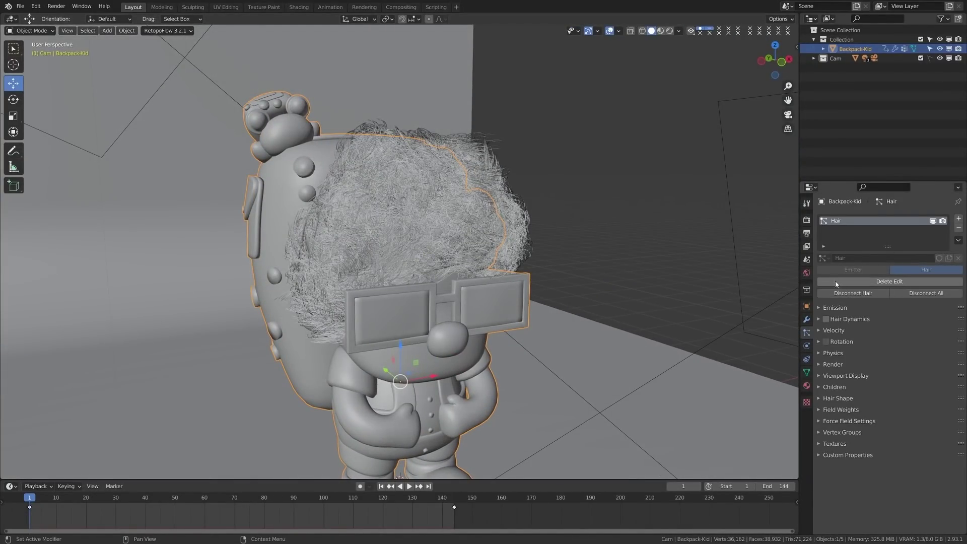
# Expand the hair system's Emission settings and look through its Velocity and Hair Dynamics settings
pyautogui.click(820, 308)
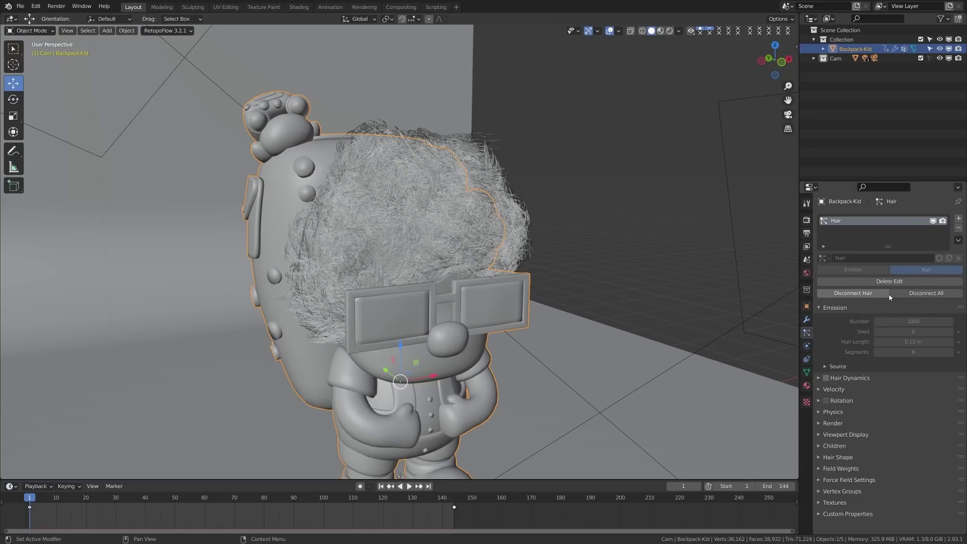
pyautogui.moveTo(613, 297); pyautogui.dragTo(680, 302, button='middle')
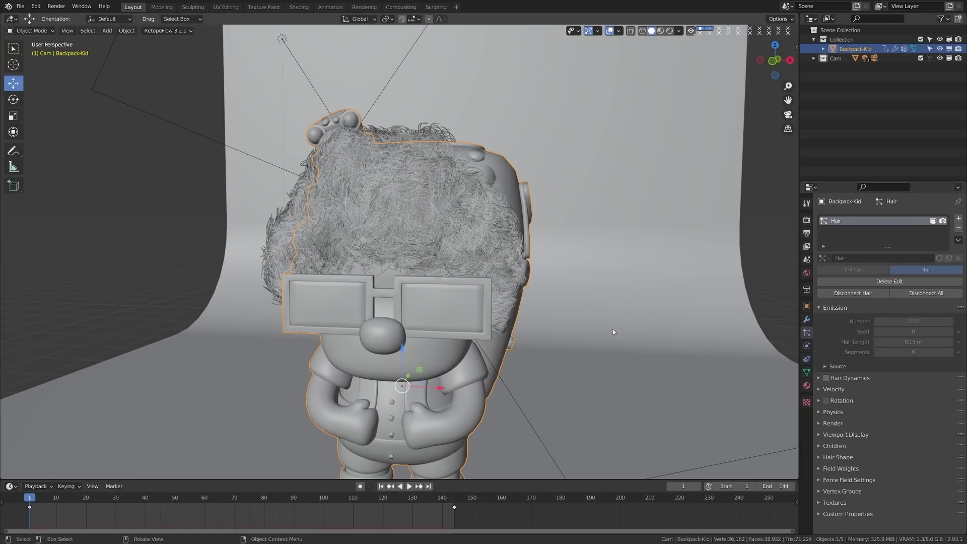
pyautogui.click(820, 403)
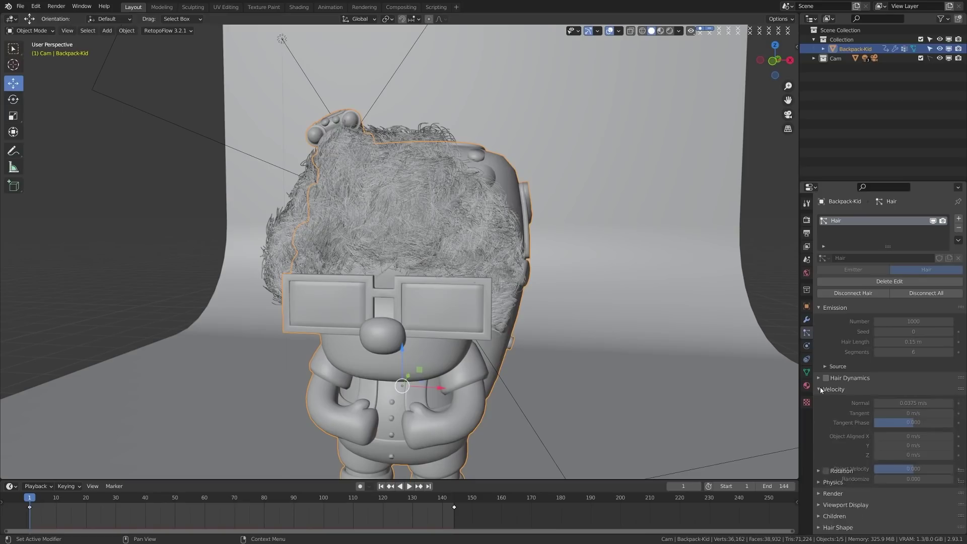
pyautogui.click(821, 401)
pyautogui.click(822, 378)
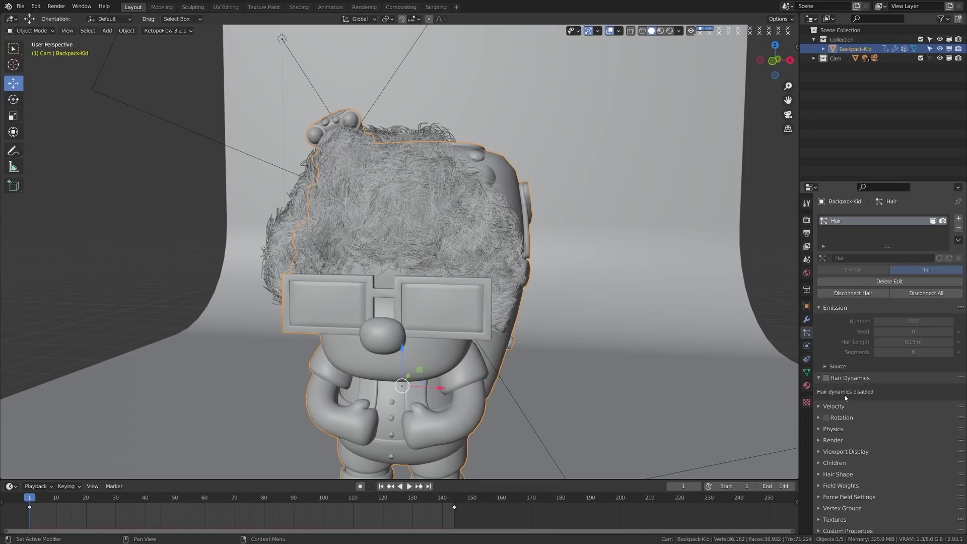
pyautogui.click(821, 379)
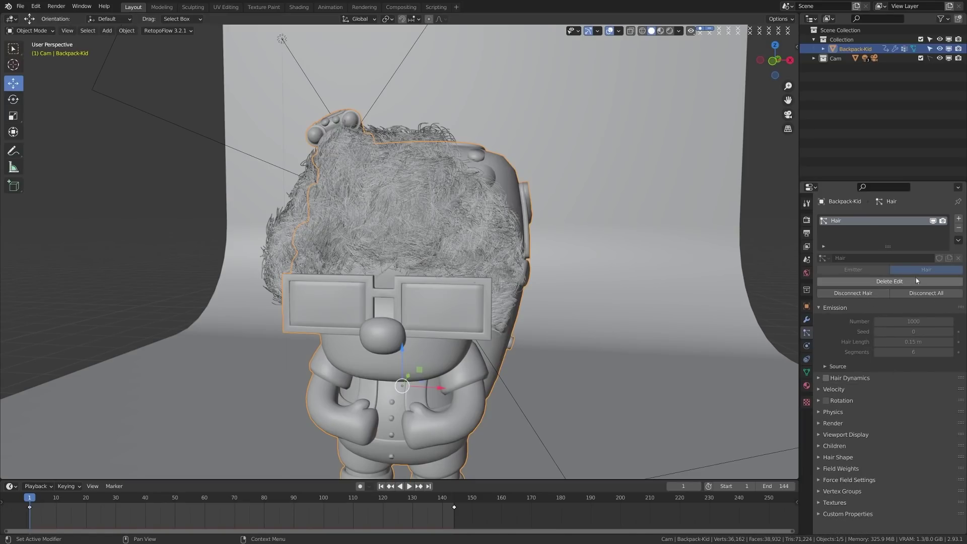
# In Particle Edit, cut off the hairs hanging below the sphere in front of the ear, and return to Object Mode
pyautogui.moveTo(508, 299); pyautogui.dragTo(503, 298, button='middle')
pyautogui.scroll(2, 420, 242)
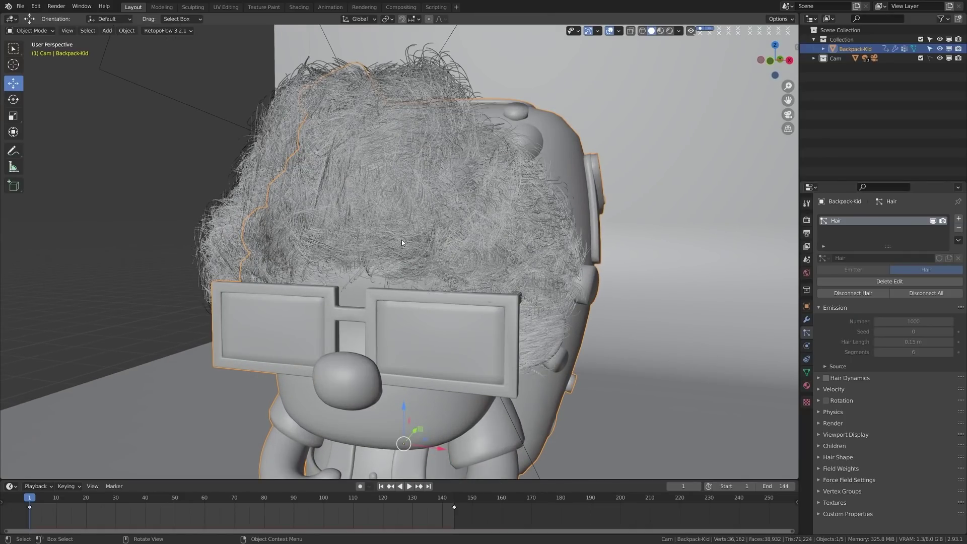
pyautogui.hotkey('ctrl', 'Tab')
pyautogui.press('1')
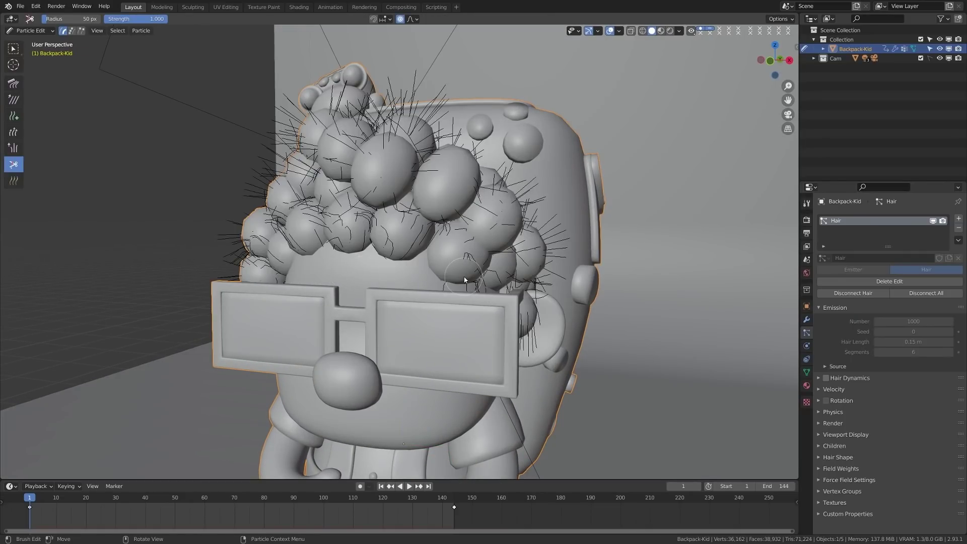
pyautogui.moveTo(401, 244); pyautogui.dragTo(342, 238)
pyautogui.moveTo(442, 258); pyautogui.dragTo(390, 265, button='middle')
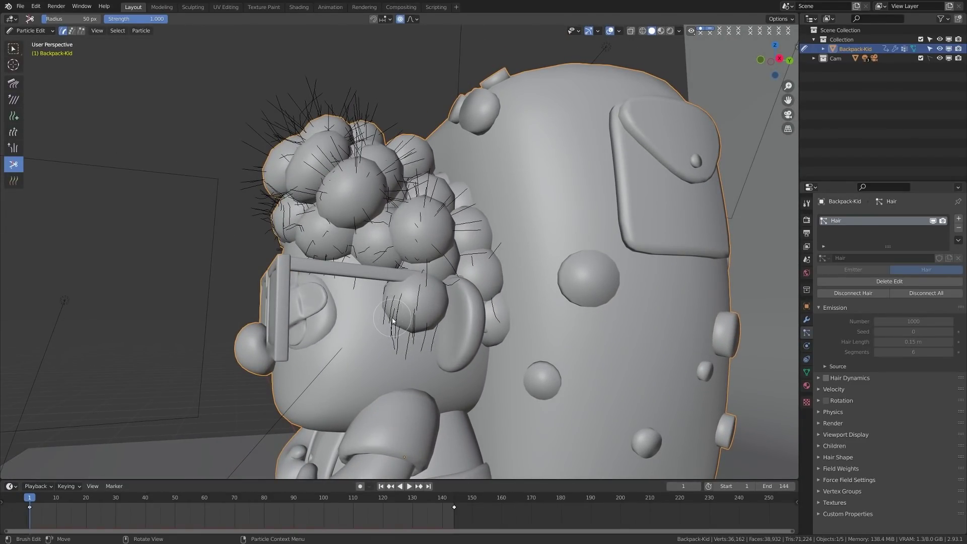
pyautogui.hotkey('ctrl', 'Tab')
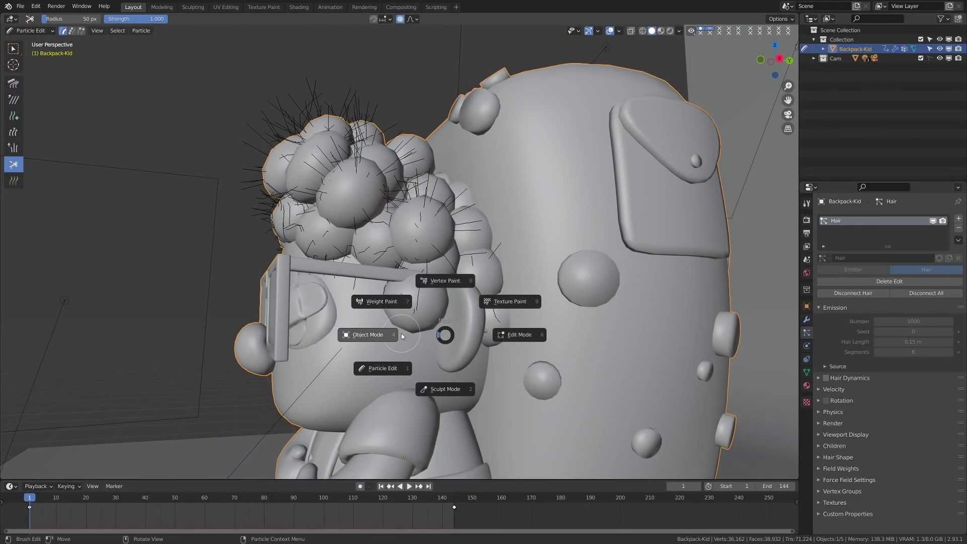
pyautogui.click(389, 336)
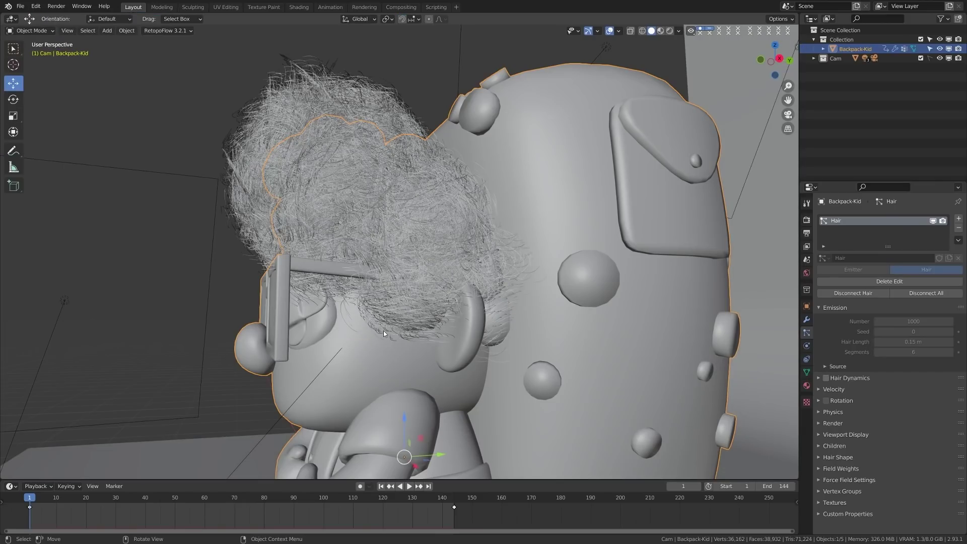
# In Particle Edit, make the Comb brush active over the head spheres and set its radius to 174 px
pyautogui.moveTo(455, 337); pyautogui.dragTo(412, 251, button='middle')
pyautogui.moveTo(437, 189); pyautogui.dragTo(307, 206, button='middle')
pyautogui.hotkey('ctrl', 'Tab')
pyautogui.click(354, 196)
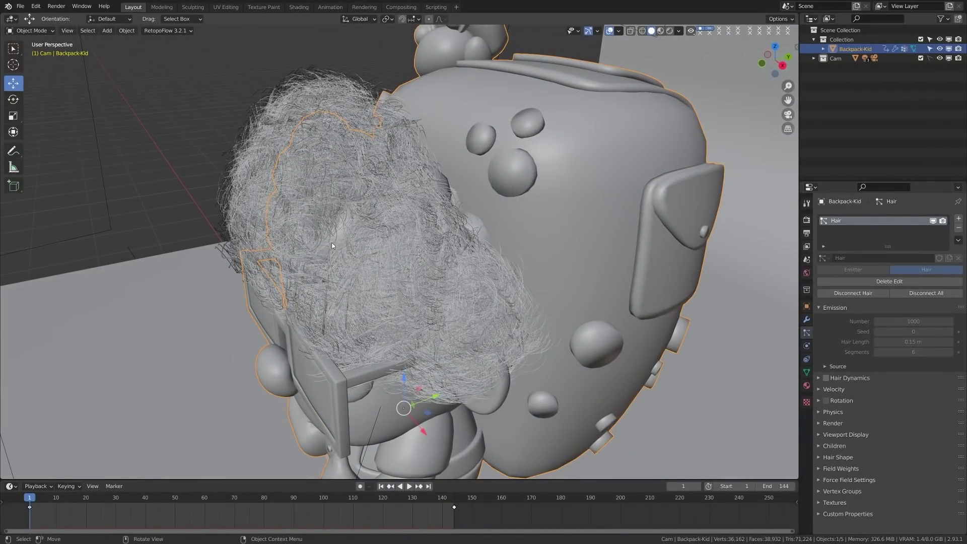
pyautogui.moveTo(331, 243); pyautogui.dragTo(343, 225, button='middle')
pyautogui.scroll(3, 353, 202)
pyautogui.moveTo(349, 177); pyautogui.dragTo(338, 207, button='middle')
pyautogui.hotkey('ctrl', 'Tab')
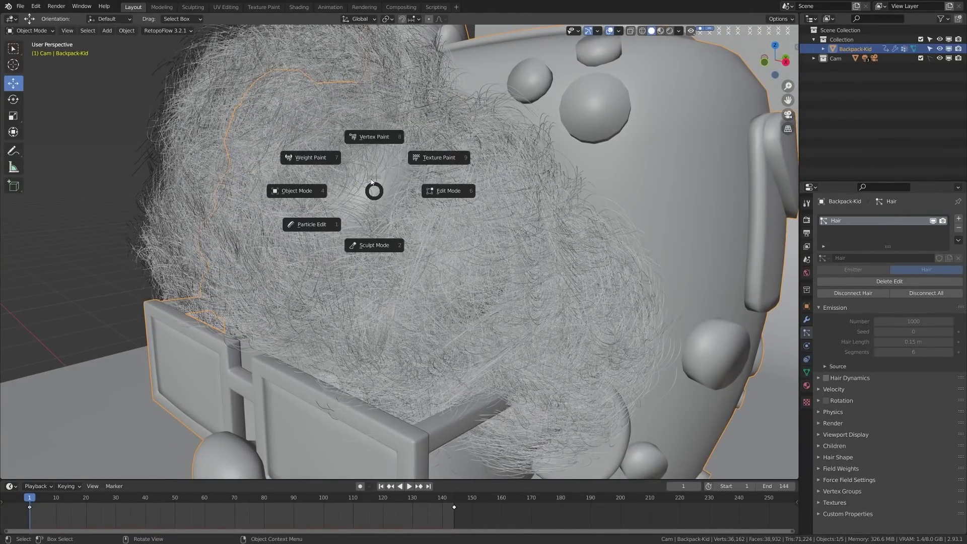
pyautogui.click(319, 227)
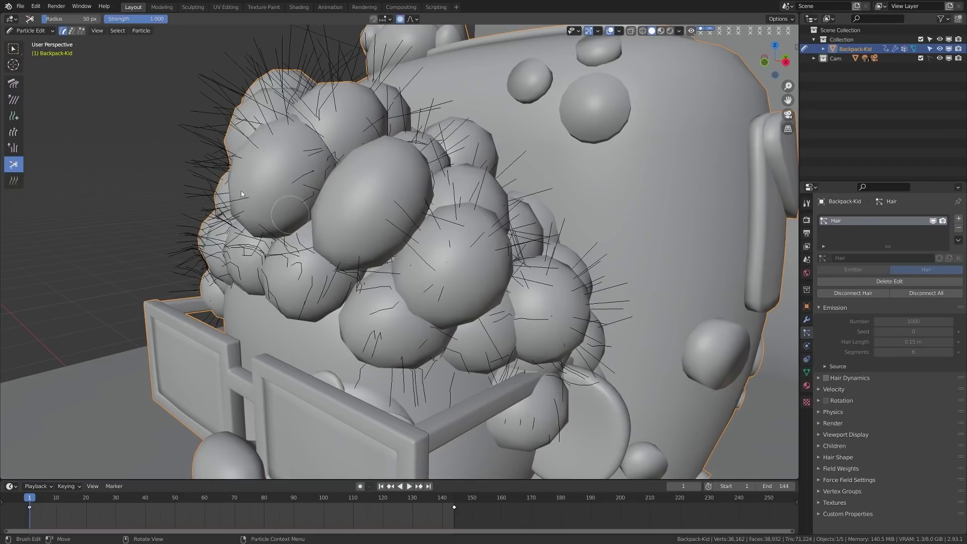
pyautogui.click(13, 83)
pyautogui.press('f')
pyautogui.click(369, 207)
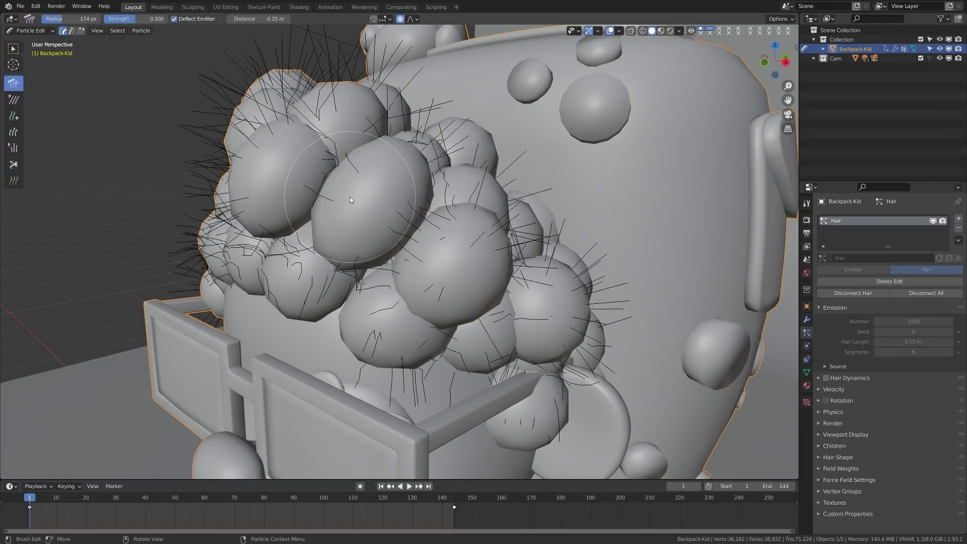
# Check the hair coverage above the glasses in Object Mode, and go back into Particle Edit
pyautogui.hotkey('ctrl', 'Tab')
pyautogui.click(379, 225)
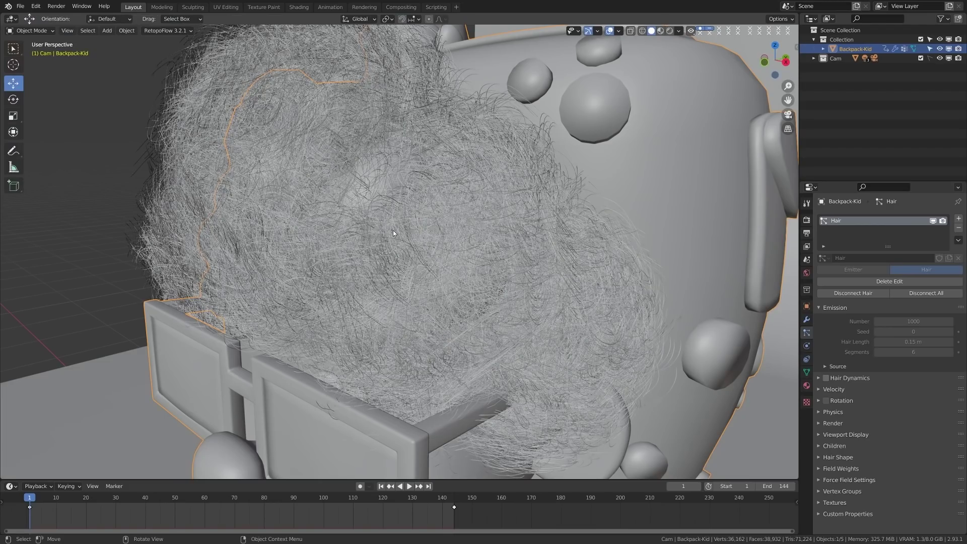
pyautogui.hotkey('ctrl', 'Tab')
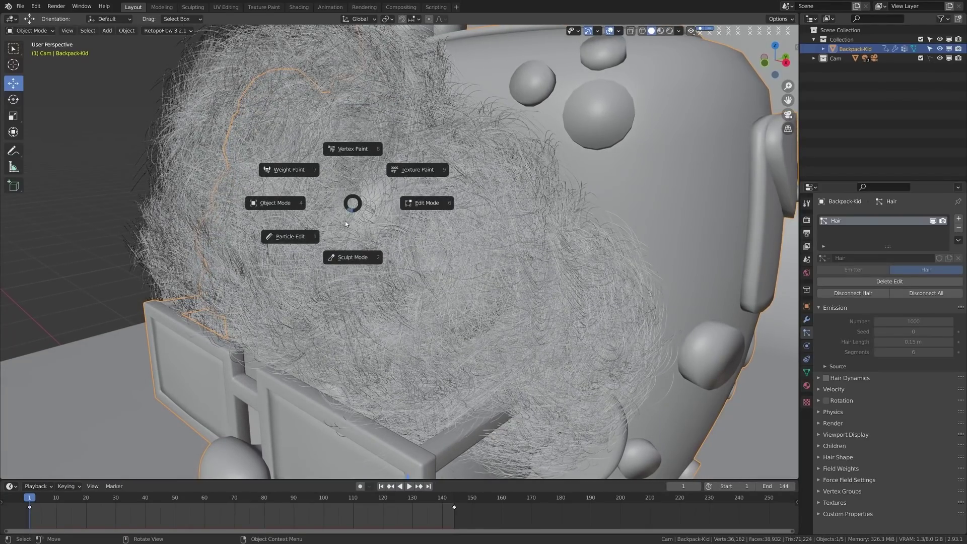
pyautogui.click(281, 239)
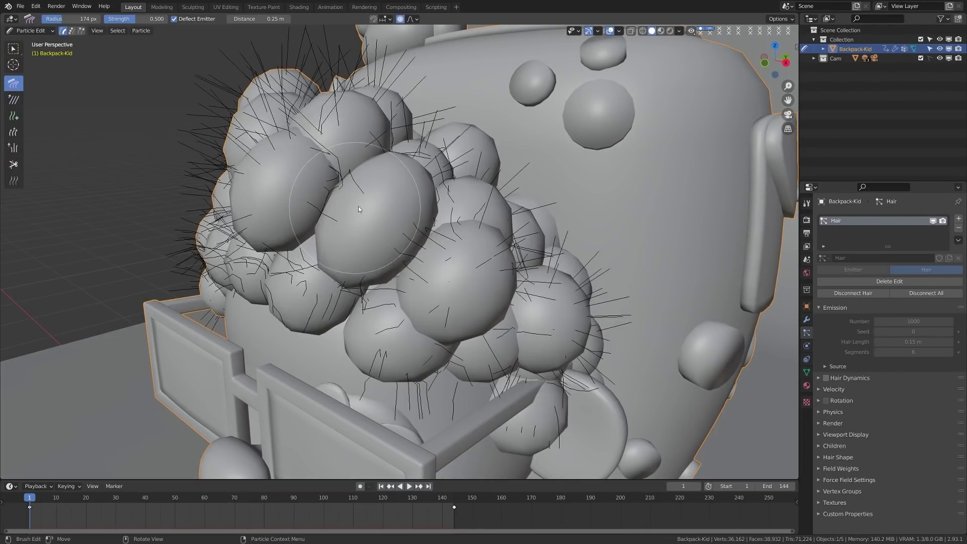
# Add parent hairs to the sparse front head spheres with the Add brush, and return to Object Mode
pyautogui.click(13, 116)
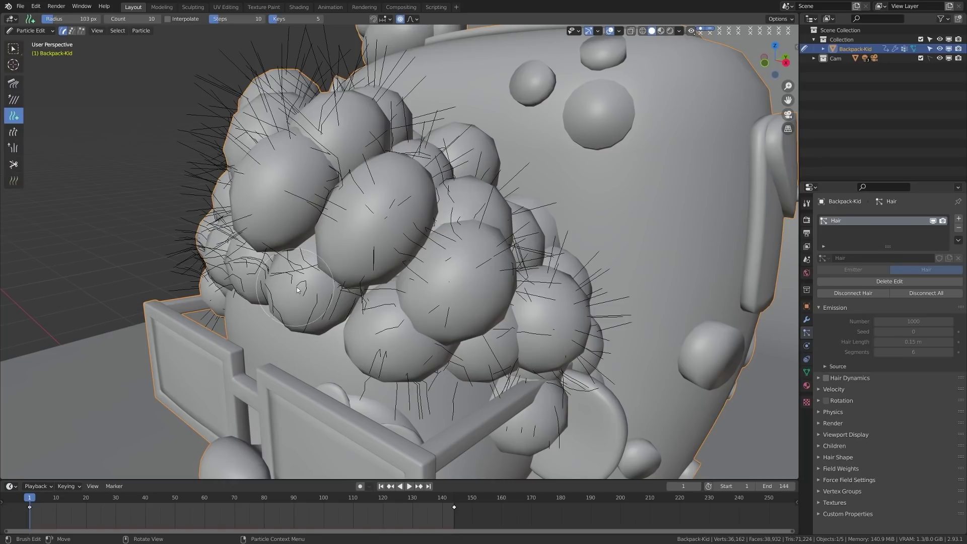
pyautogui.hotkey('ctrl', 'Tab')
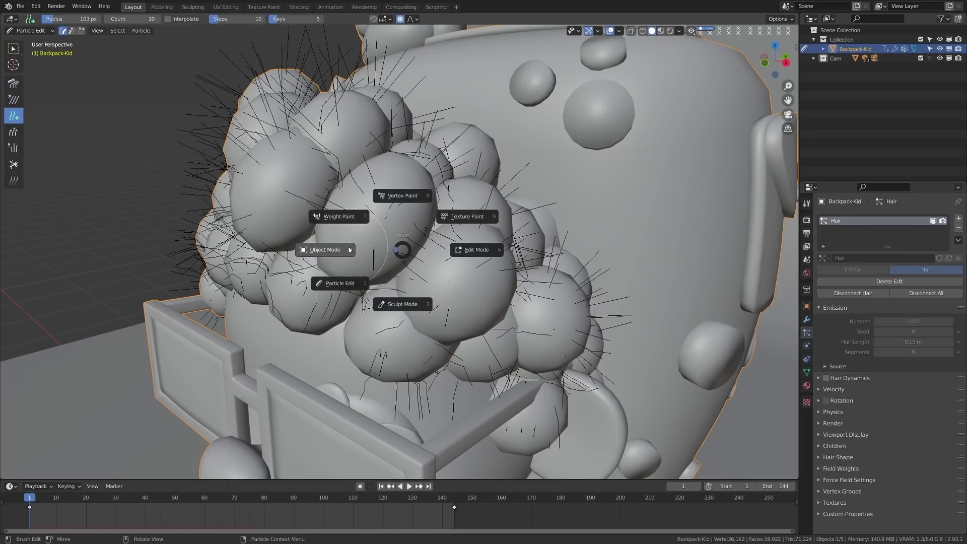
pyautogui.click(318, 259)
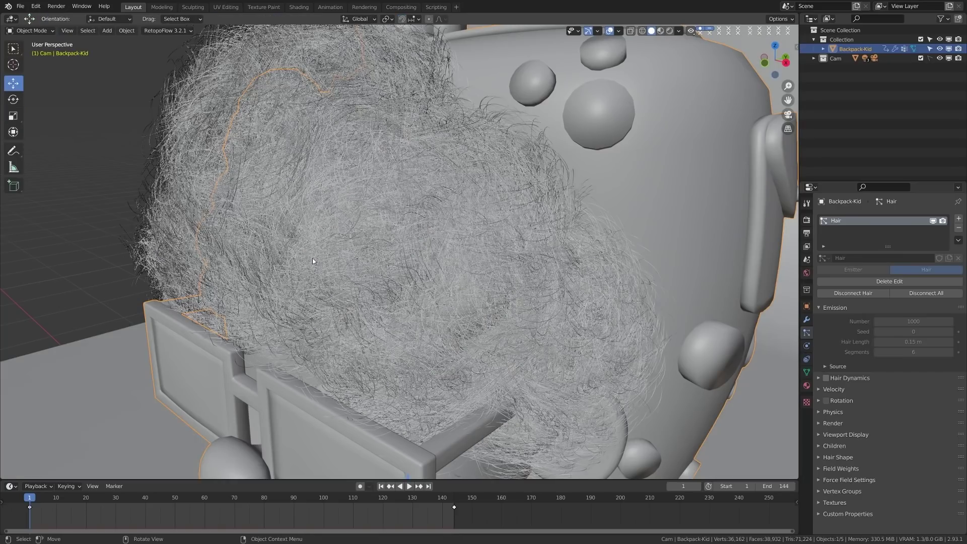
# Examine the filled-in hair on the whole character, from the side and in the rendered front view
pyautogui.scroll(-5, 359, 222)
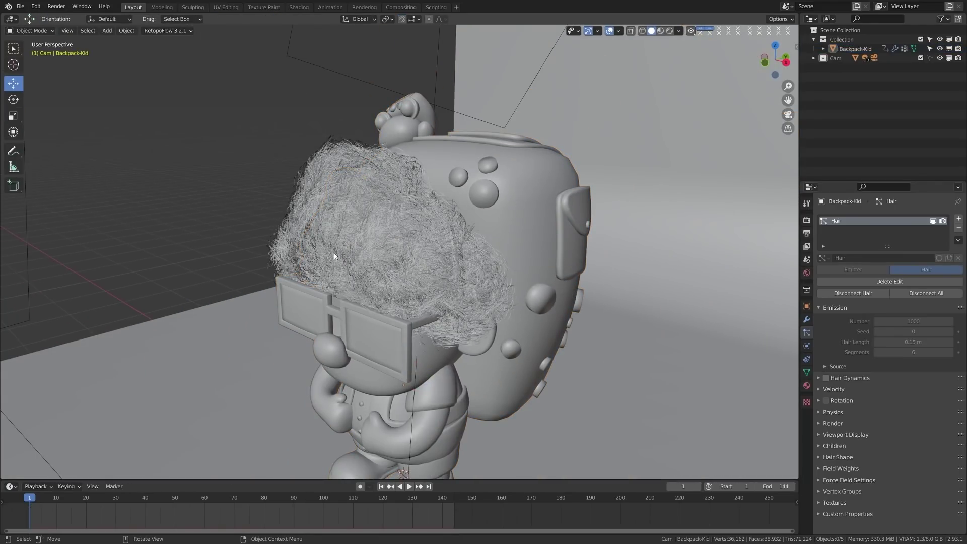
pyautogui.keyDown('alt'); pyautogui.moveTo(334, 253); pyautogui.dragTo(437, 285, button='middle'); pyautogui.keyUp('alt')
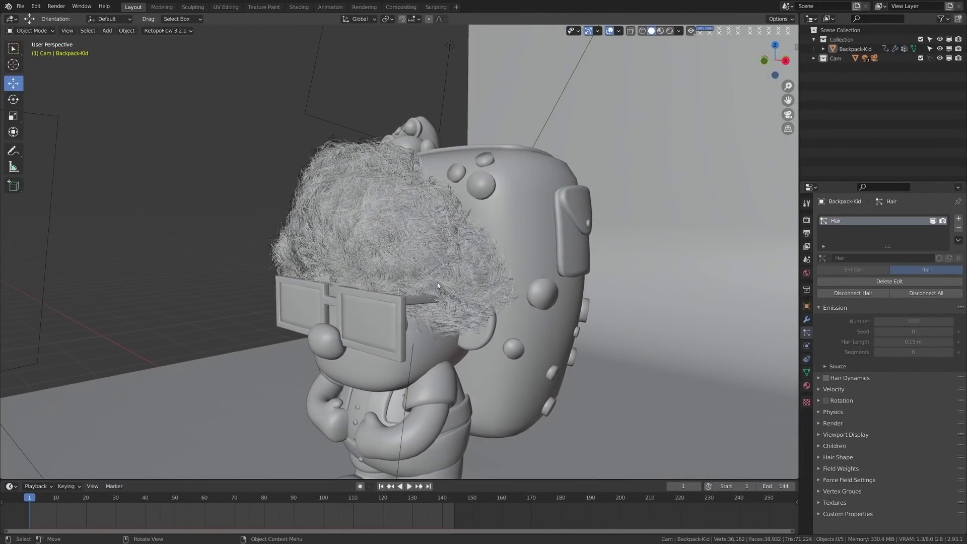
pyautogui.scroll(-5, 340, 252)
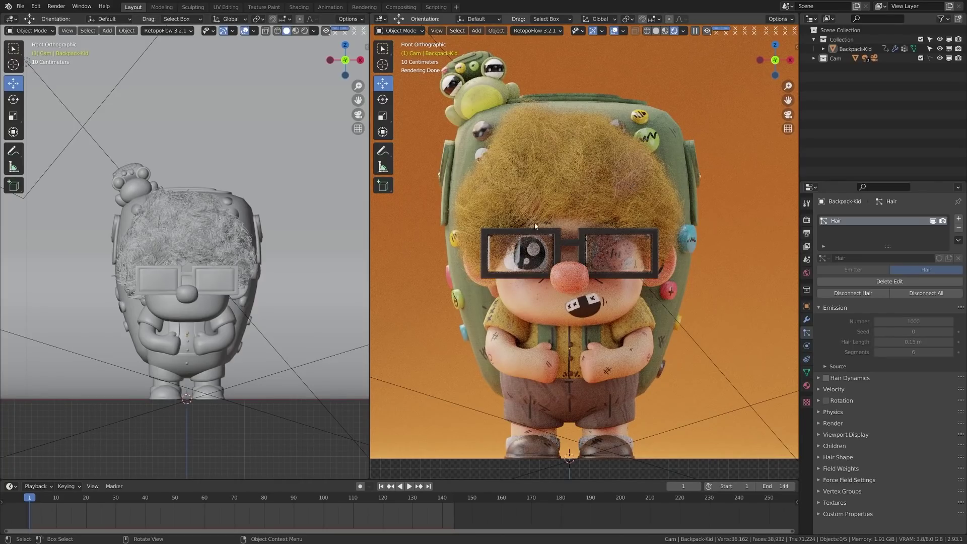
pyautogui.scroll(1, 629, 207)
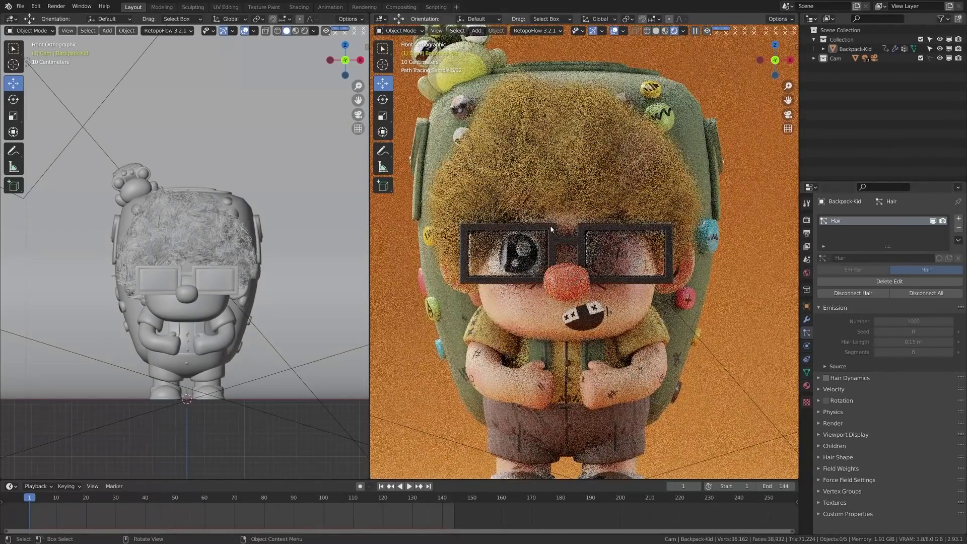
# Set the hair strands' root diameter to 0.15 m in the Hair Shape settings
pyautogui.click(826, 457)
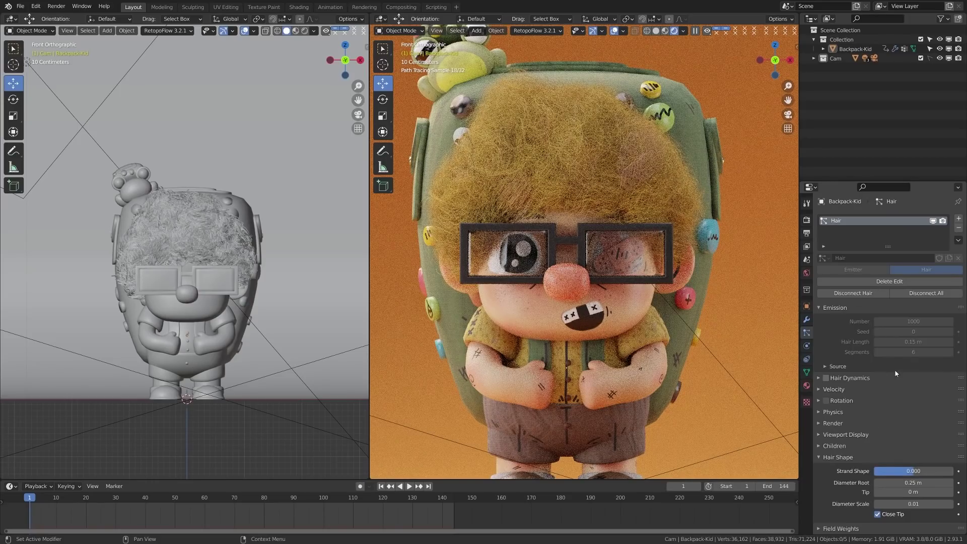
pyautogui.click(920, 483)
pyautogui.press('Return')
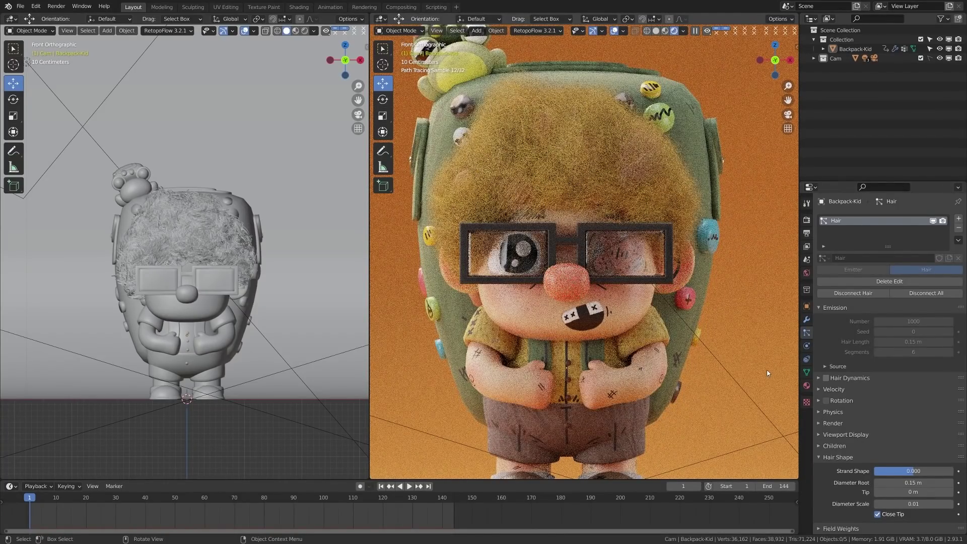
pyautogui.click(833, 458)
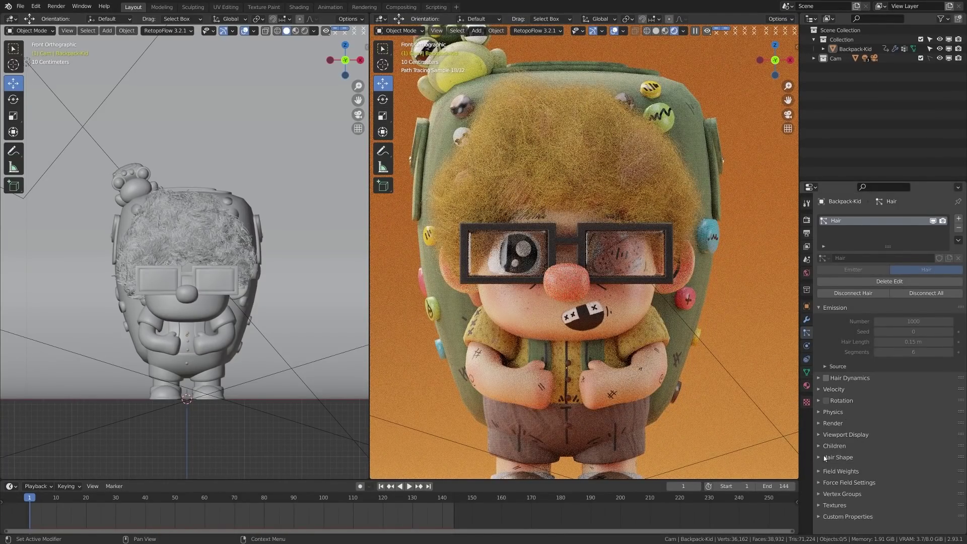
# Set the hair children's display and render amounts to 100, and return the display amount to 50
pyautogui.click(834, 445)
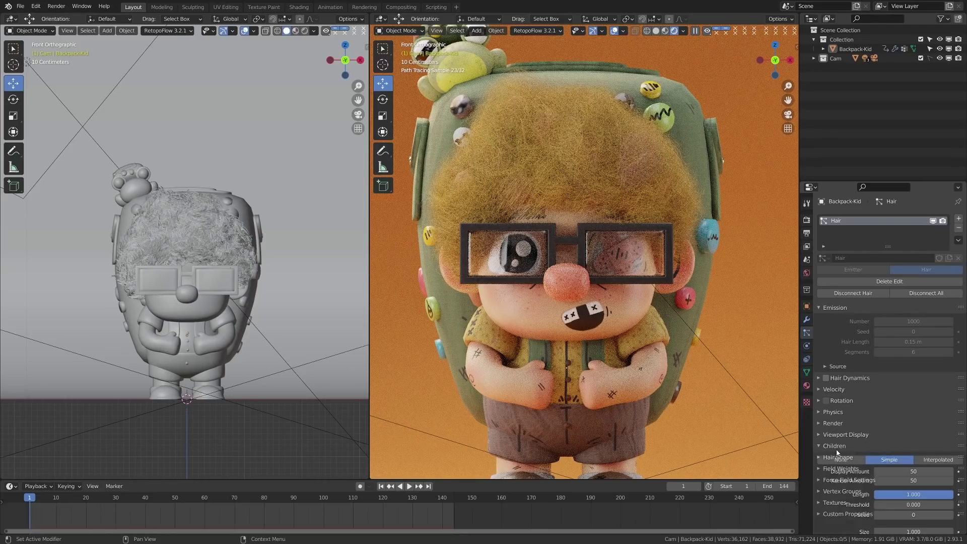
pyautogui.click(900, 472)
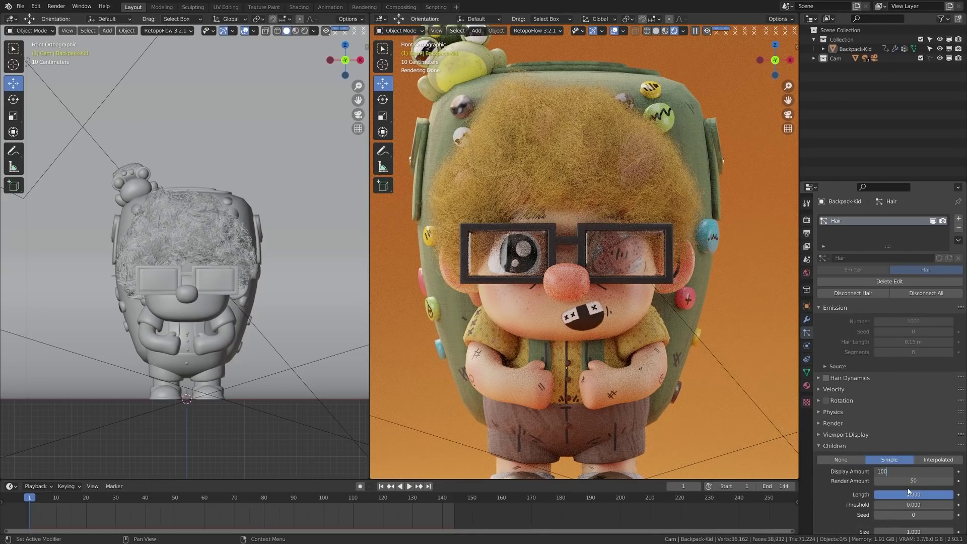
pyautogui.press('Return')
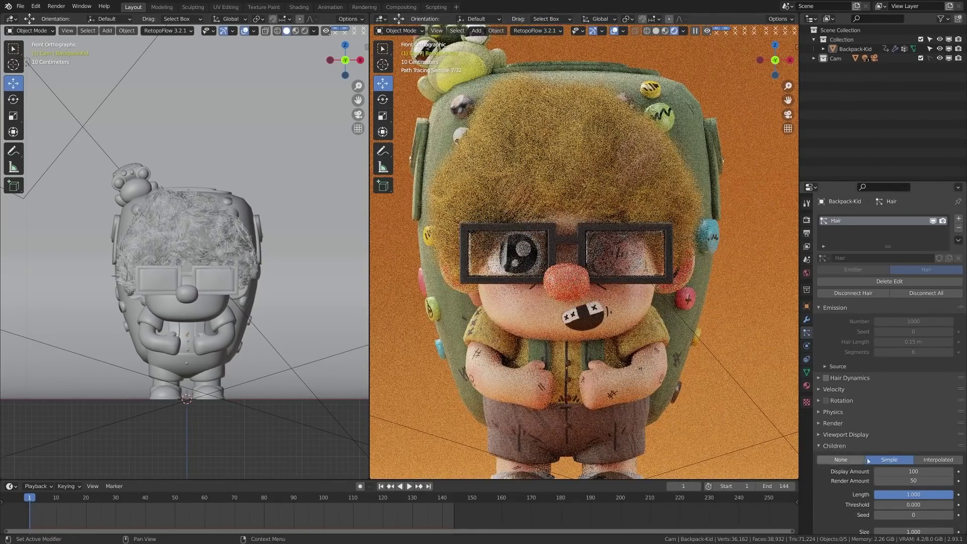
pyautogui.click(897, 482)
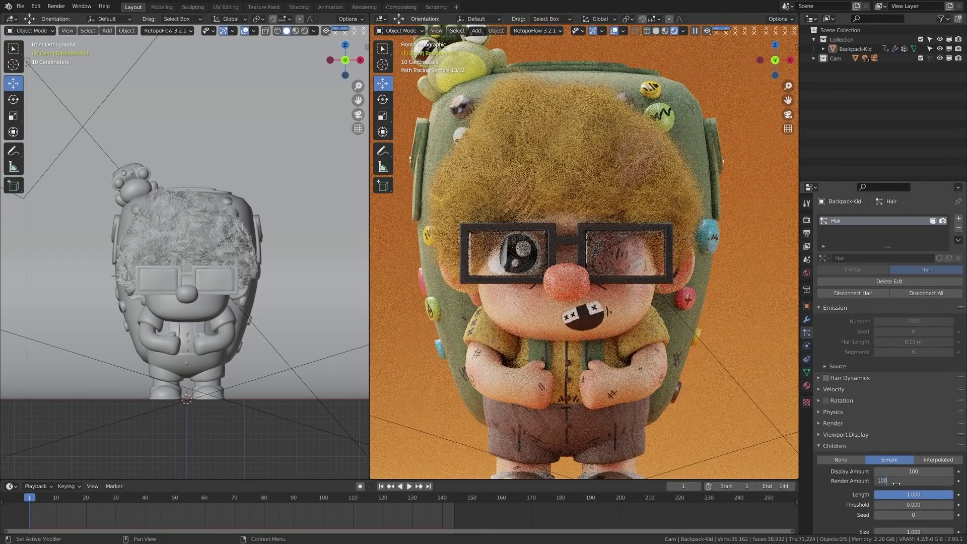
pyautogui.write('100')
pyautogui.press('Return')
pyautogui.click(928, 473)
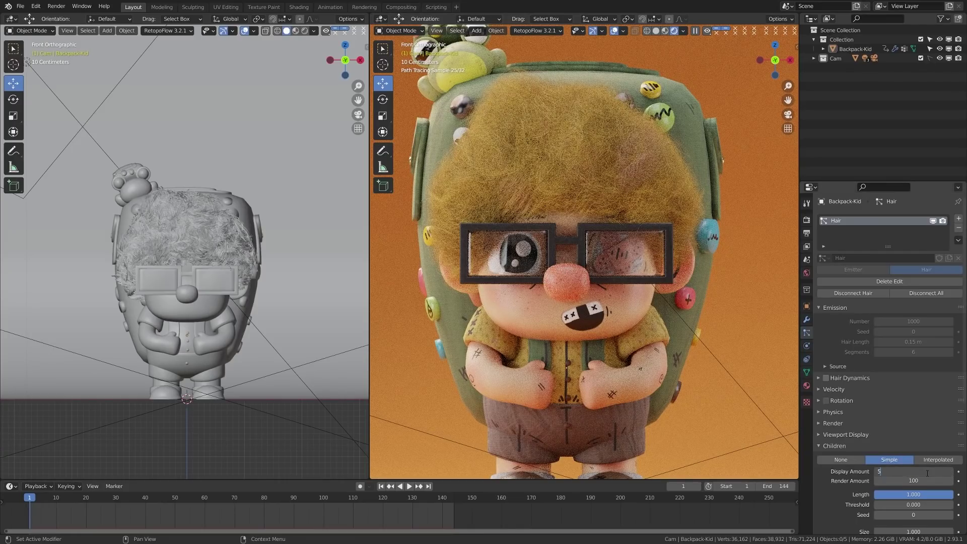
pyautogui.press('Return')
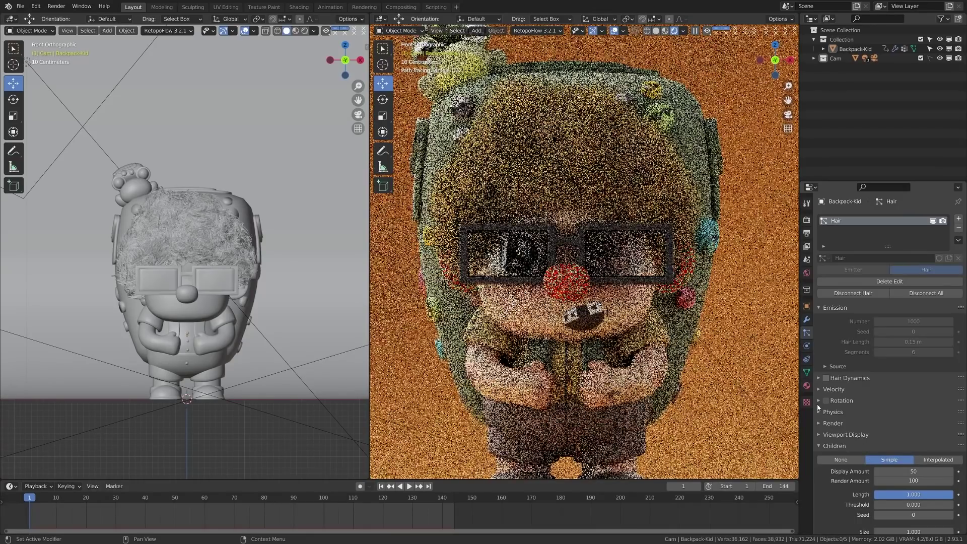
# Add a new material slot to the Backpack-Kid object and create a material named Hair-Particle in it
pyautogui.click(806, 386)
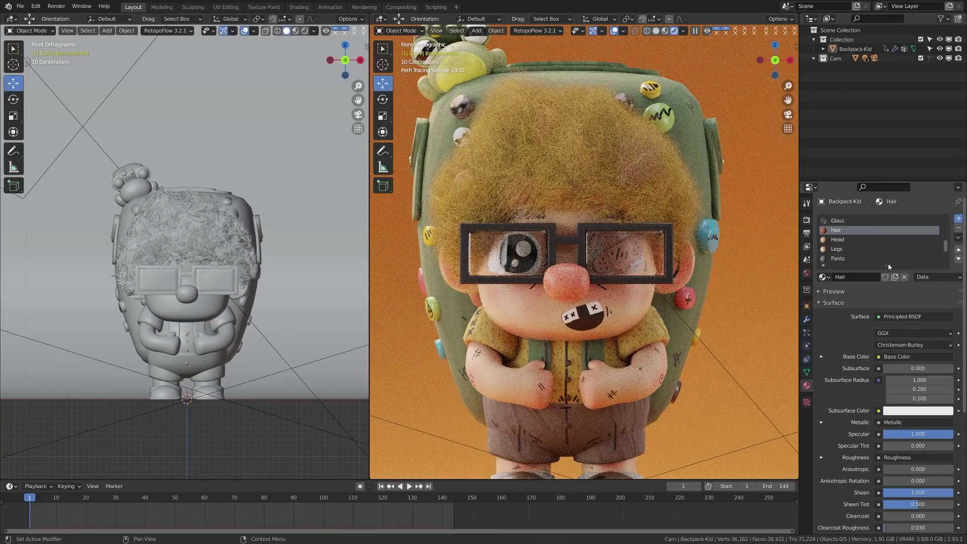
pyautogui.hotkey('ctrl', 'z')
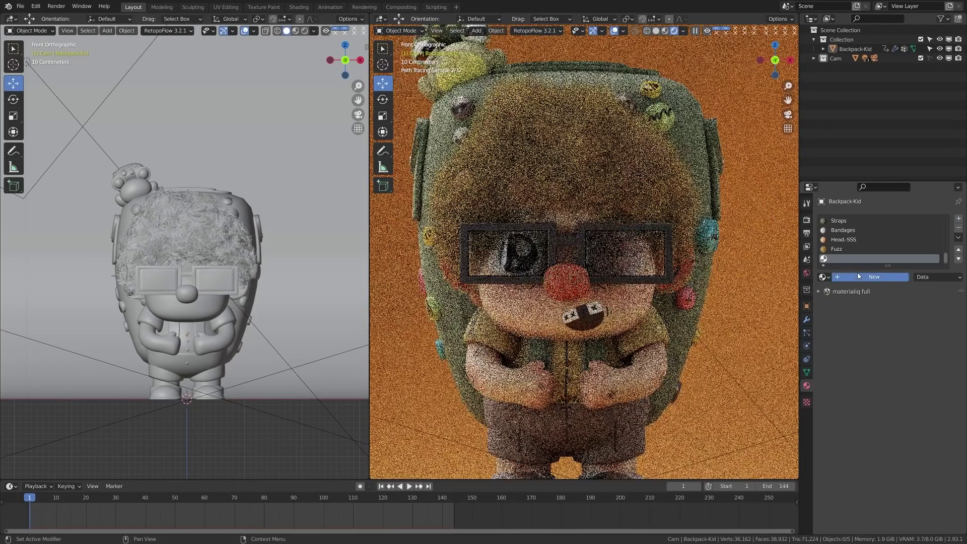
pyautogui.click(859, 277)
pyautogui.click(858, 277)
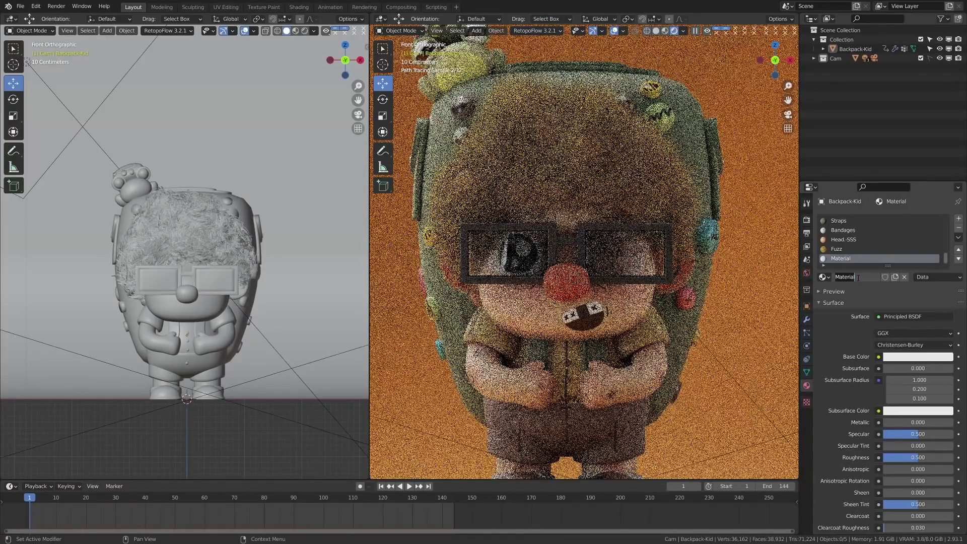
pyautogui.write('Hair')
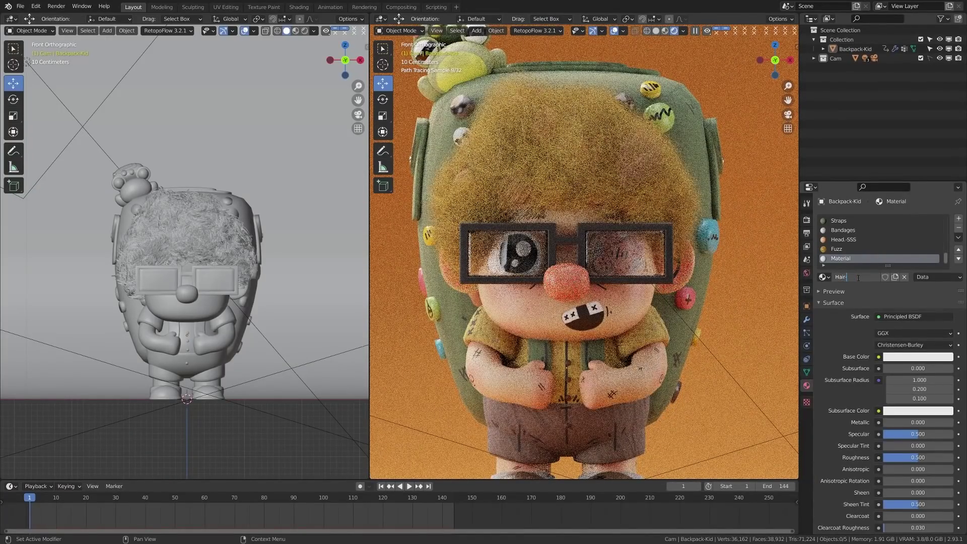
pyautogui.write('-Particle')
pyautogui.press('Return')
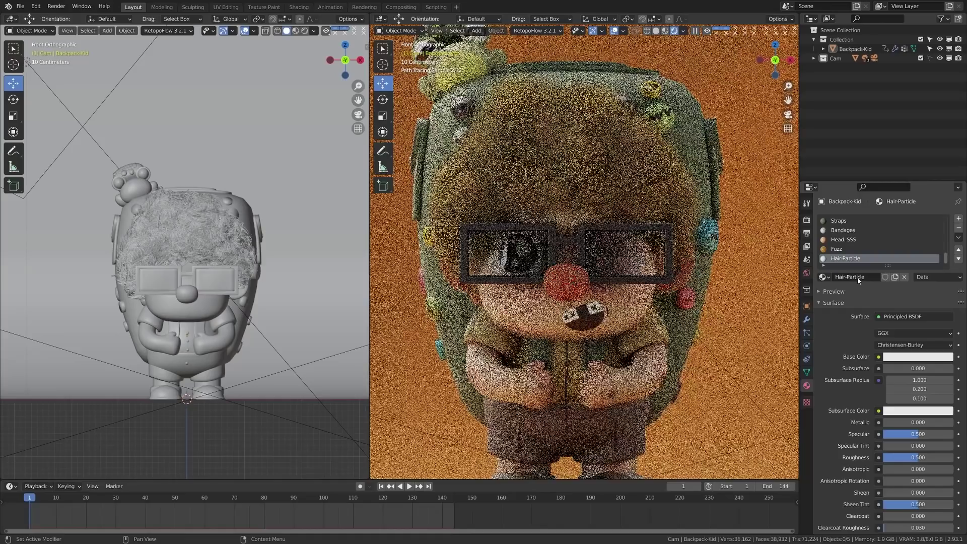
# Assign the Hair-Particle material to the hair system in its Render settings
pyautogui.click(807, 333)
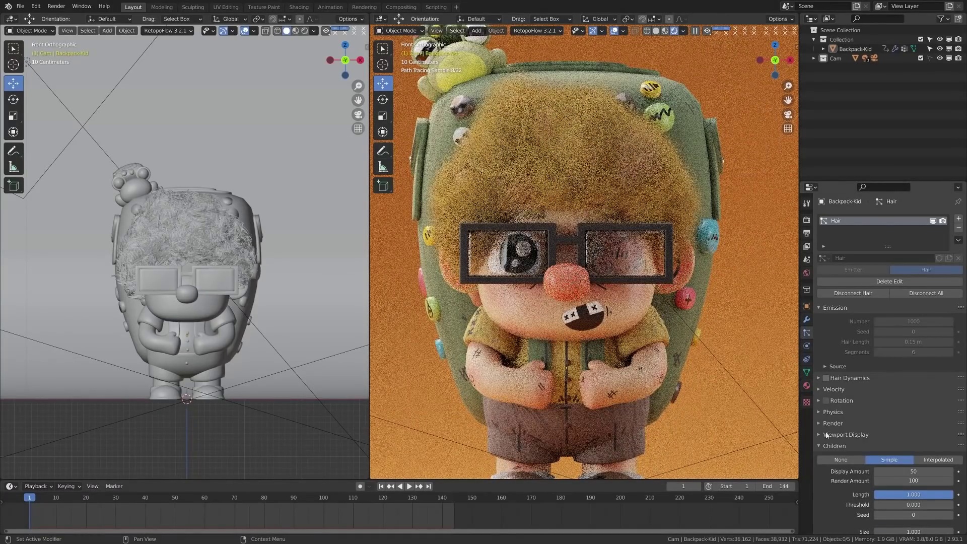
pyautogui.click(829, 446)
pyautogui.click(840, 424)
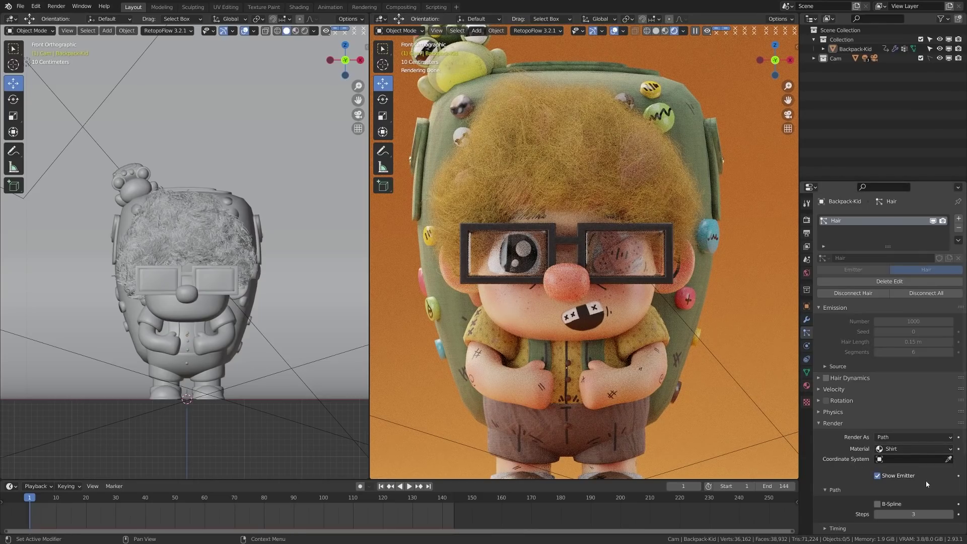
pyautogui.click(912, 449)
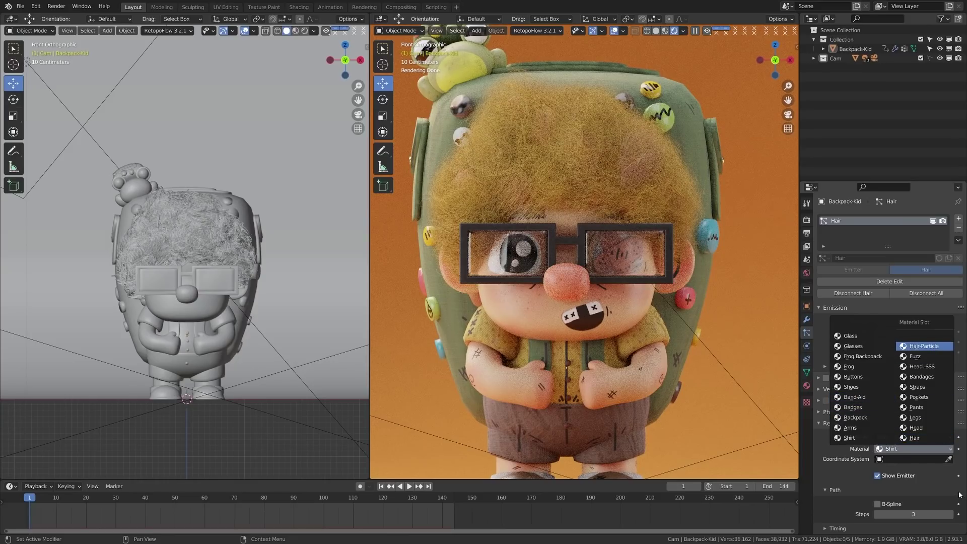
pyautogui.click(924, 346)
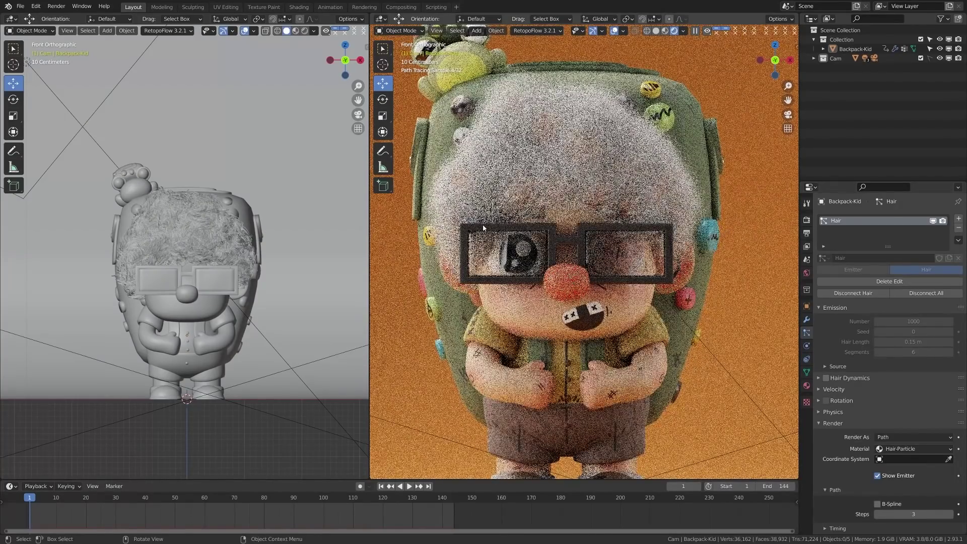
# Switch the left viewport to the Shader Editor and delete the Principled BSDF node from the Hair-Particle material
pyautogui.click(10, 19)
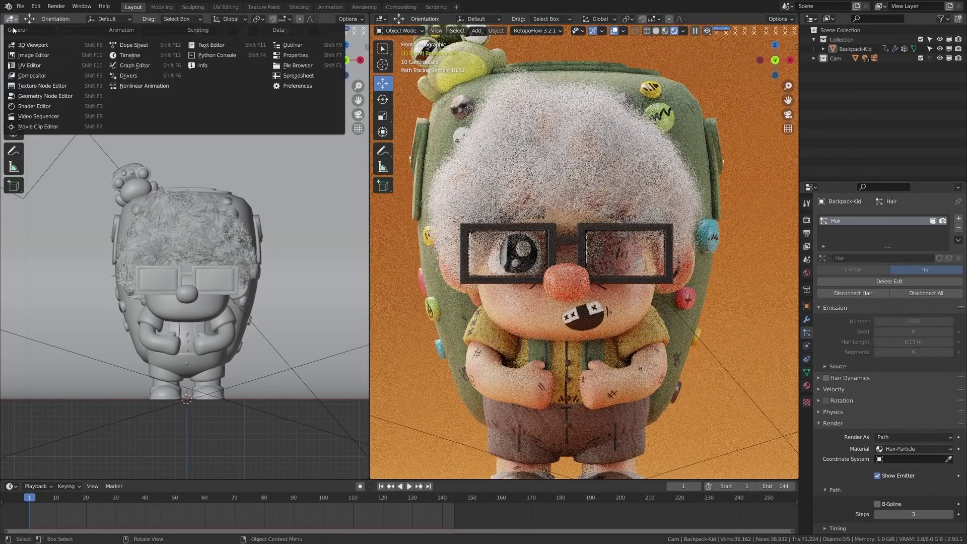
pyautogui.click(50, 106)
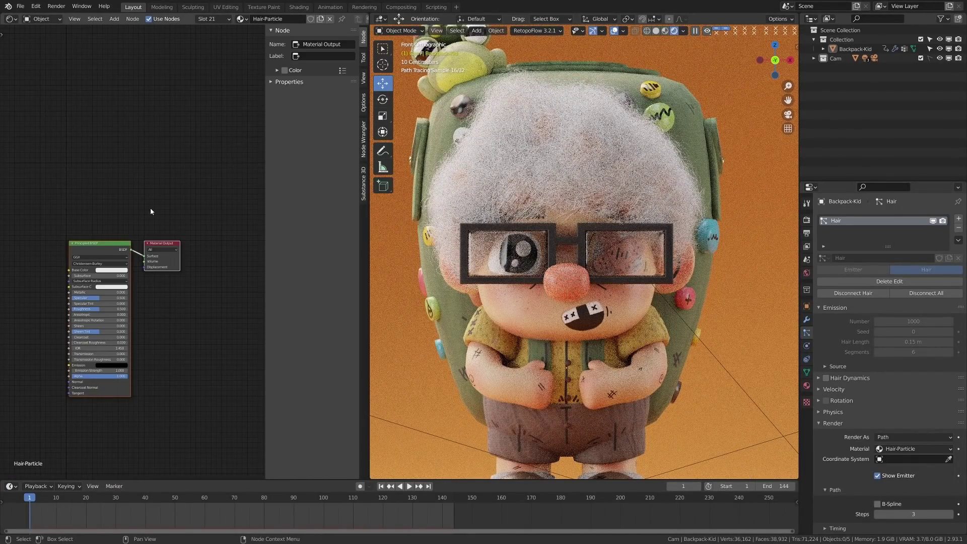
pyautogui.scroll(2, 150, 210)
pyautogui.moveTo(164, 108); pyautogui.dragTo(116, 122, button='middle')
pyautogui.click(113, 173)
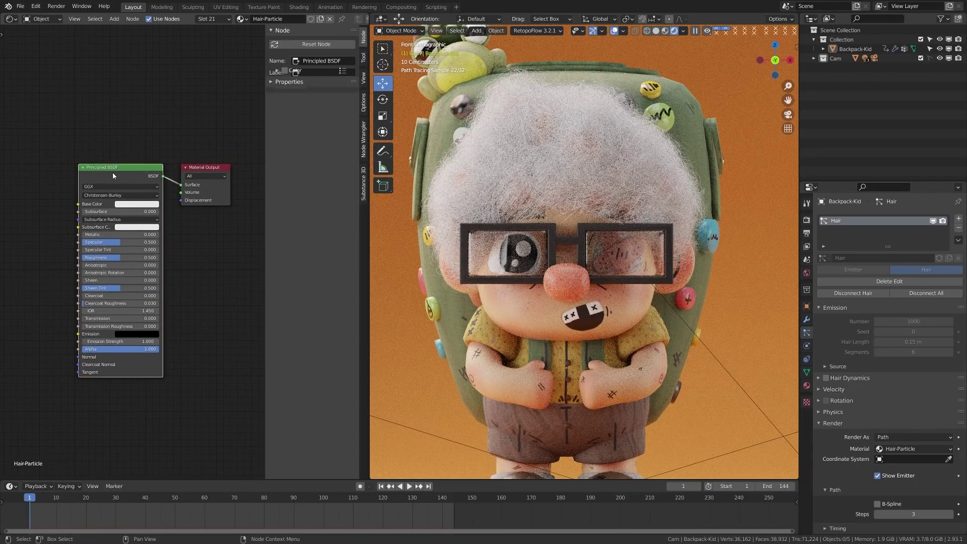
pyautogui.press('Delete')
# Add a Principled Hair BSDF node and connect its BSDF output to the Surface input of the Material Output
pyautogui.hotkey('shift', 'a')
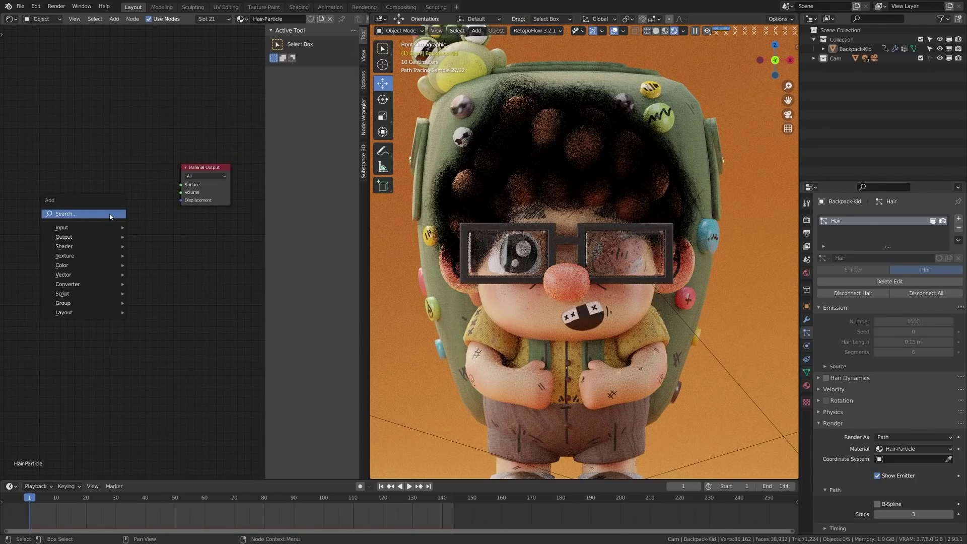
pyautogui.write('hair')
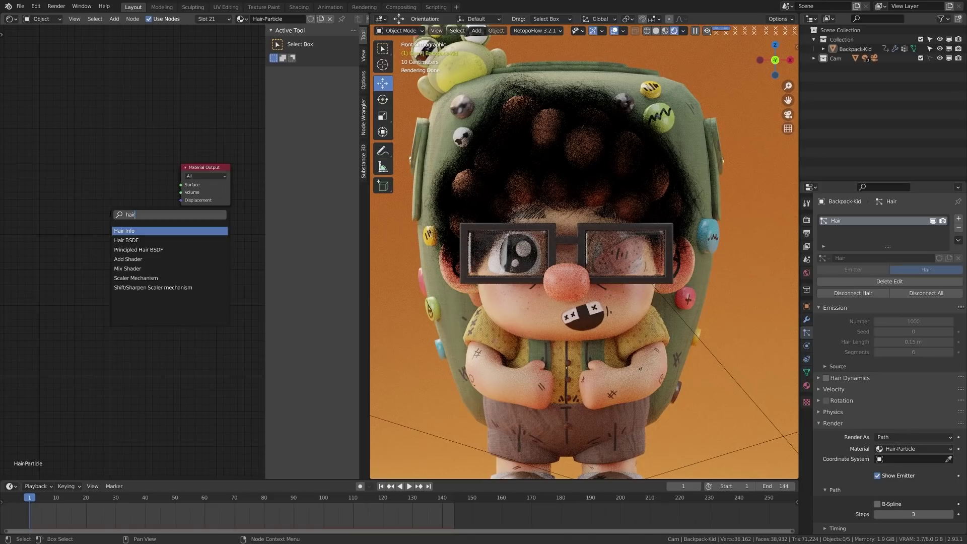
pyautogui.click(160, 250)
pyautogui.click(133, 242)
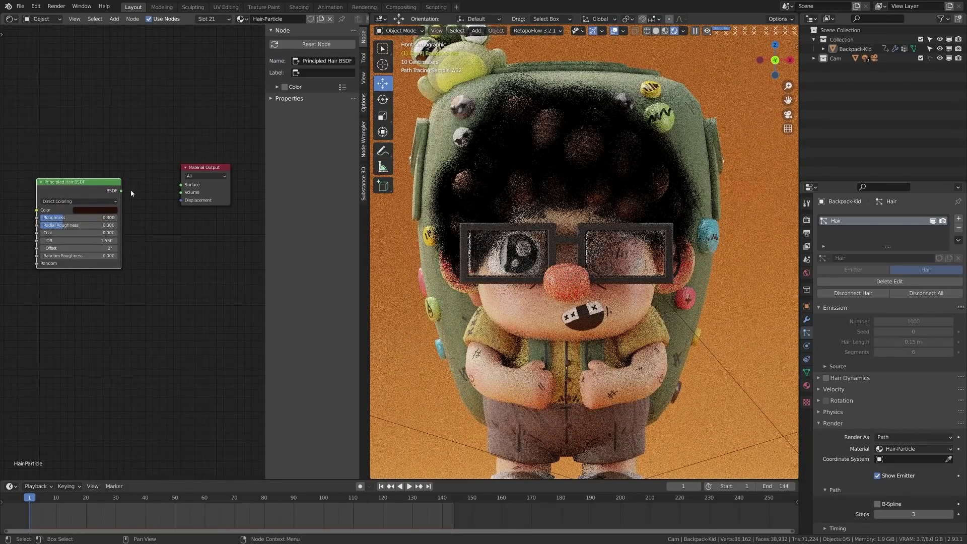
pyautogui.moveTo(121, 191); pyautogui.dragTo(180, 185)
pyautogui.moveTo(93, 186); pyautogui.dragTo(114, 180)
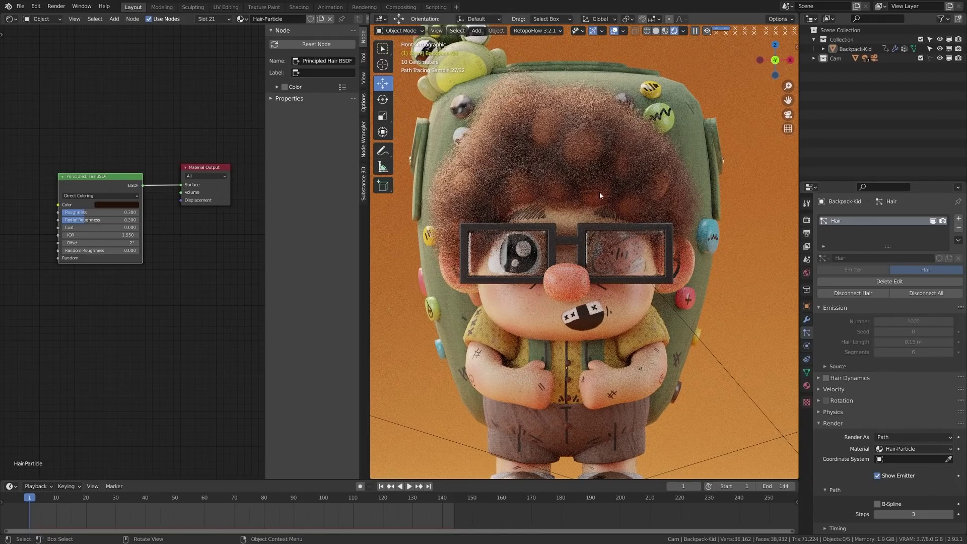
# Keep the Principled Hair BSDF on Direct Coloring and change its color to a brighter reddish orange-brown
pyautogui.scroll(2, 104, 197)
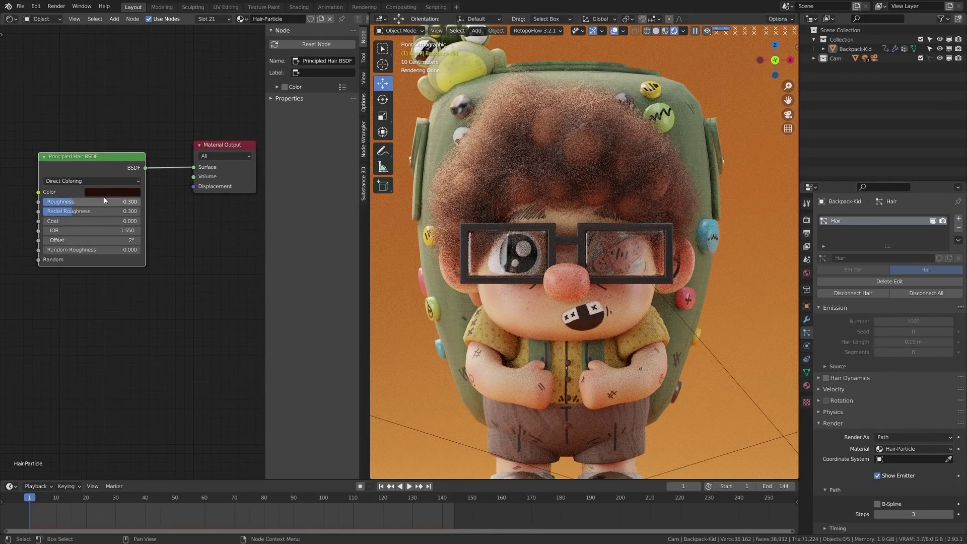
pyautogui.moveTo(104, 197); pyautogui.dragTo(118, 212, button='middle')
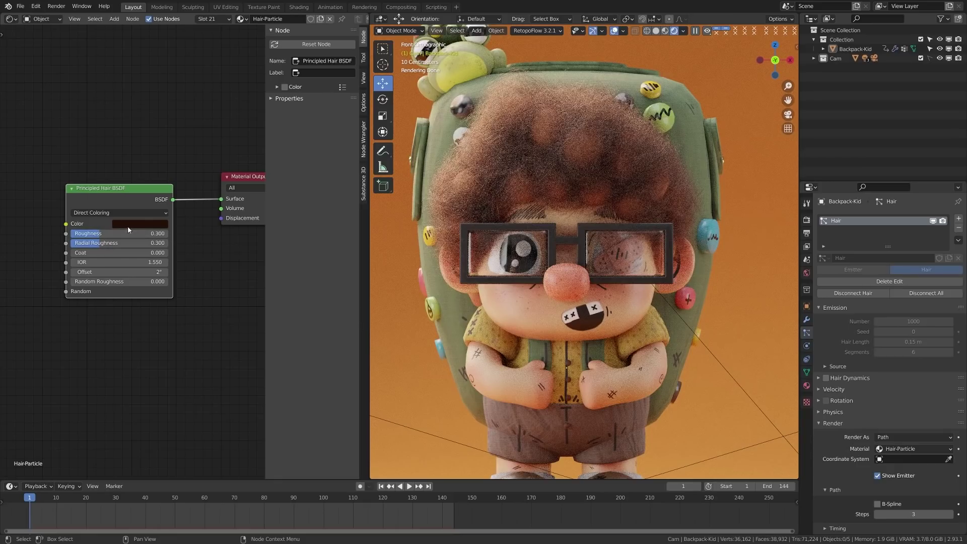
pyautogui.click(122, 213)
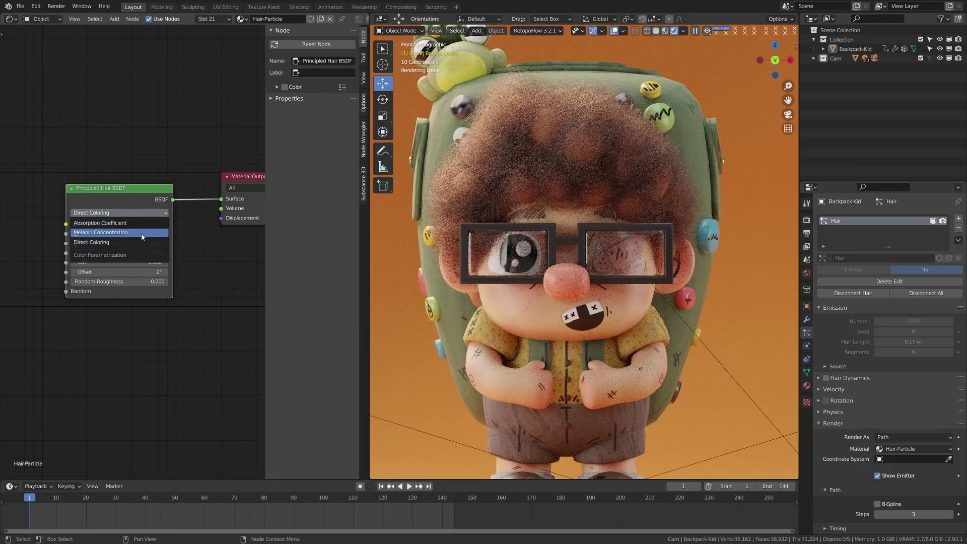
pyautogui.click(103, 242)
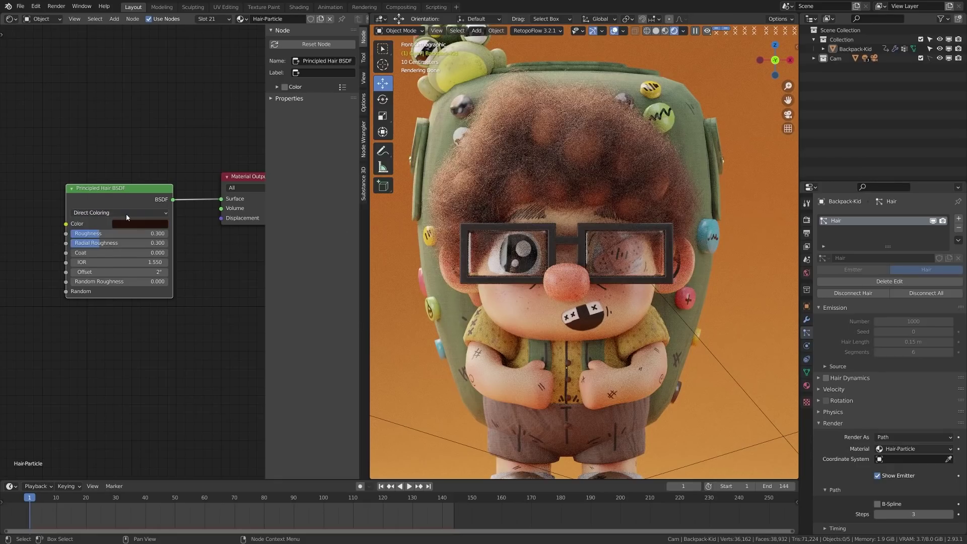
pyautogui.moveTo(103, 226); pyautogui.dragTo(132, 225, button='middle')
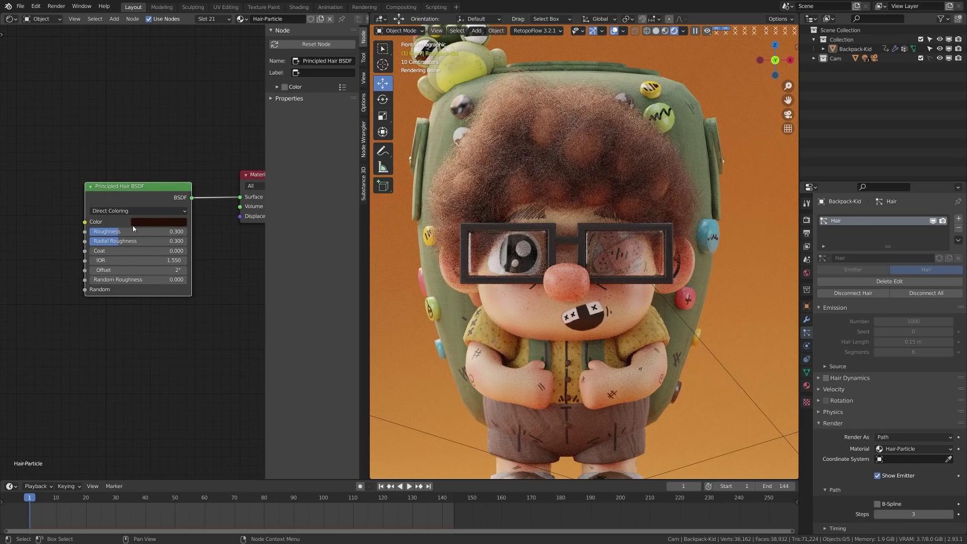
pyautogui.click(134, 223)
pyautogui.moveTo(208, 151); pyautogui.dragTo(208, 124)
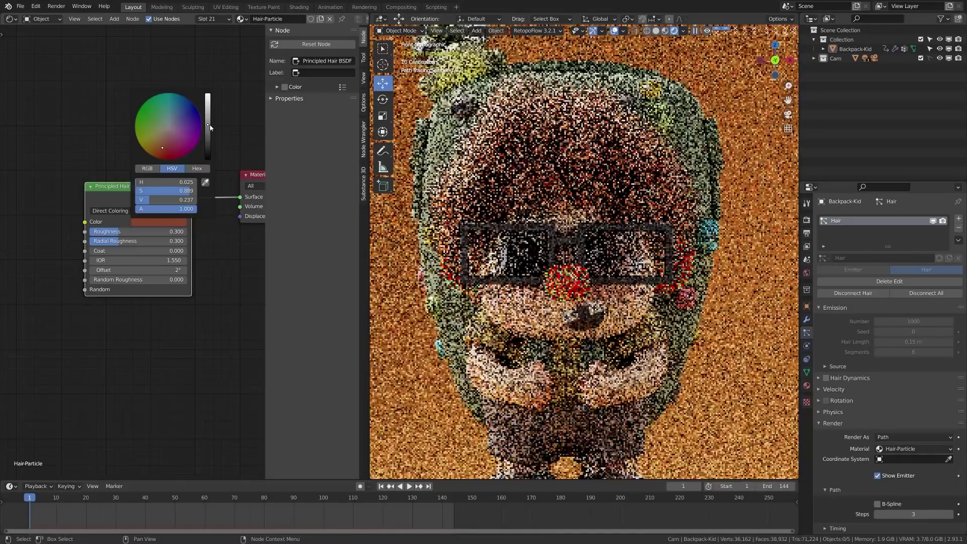
pyautogui.click(161, 150)
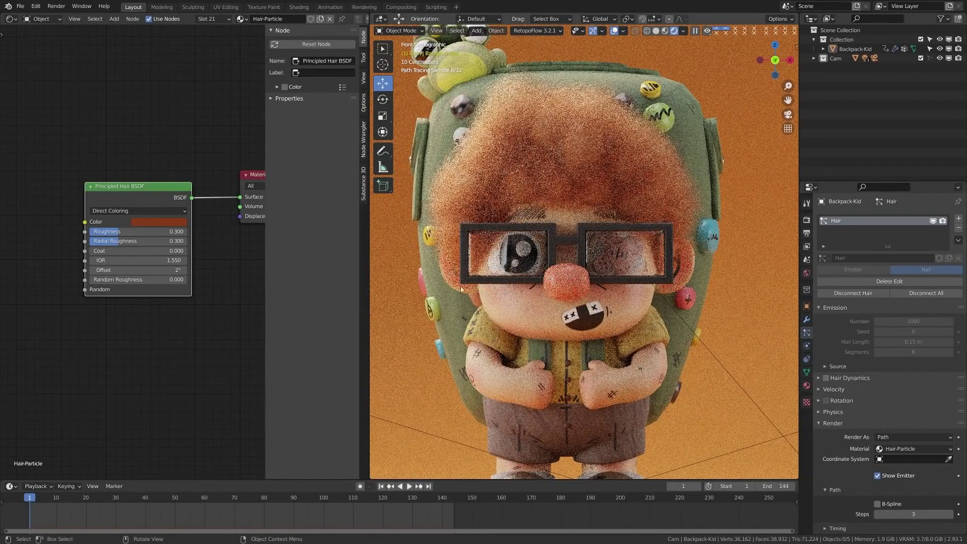
pyautogui.scroll(-1, 468, 311)
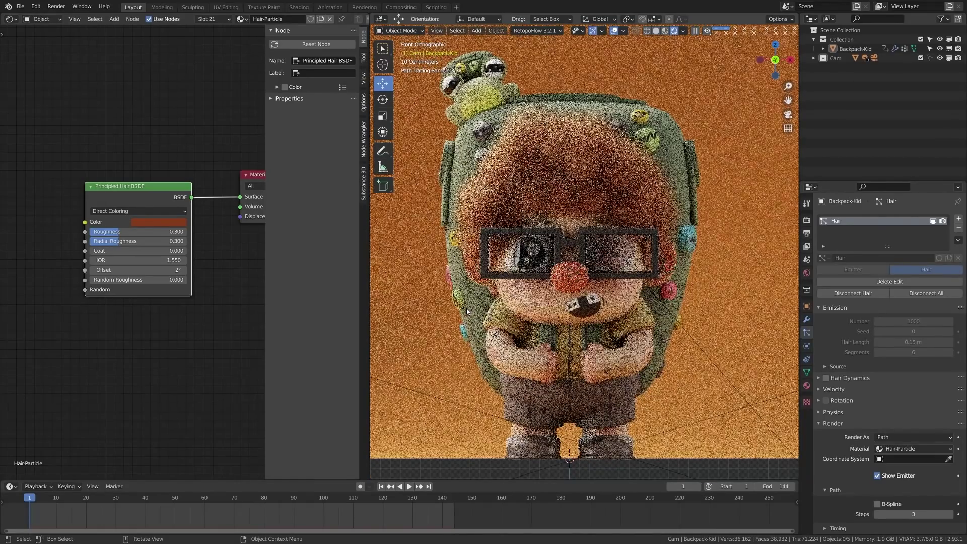